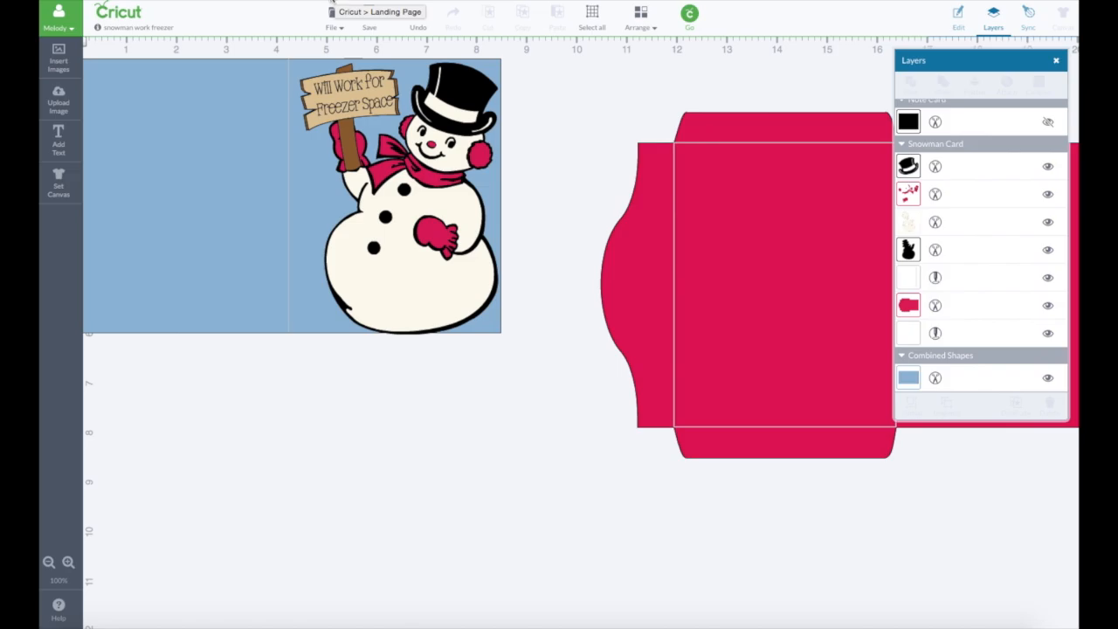
- Create a new blank project from the landing page and turn on the canvas gridlines
click(332, 9)
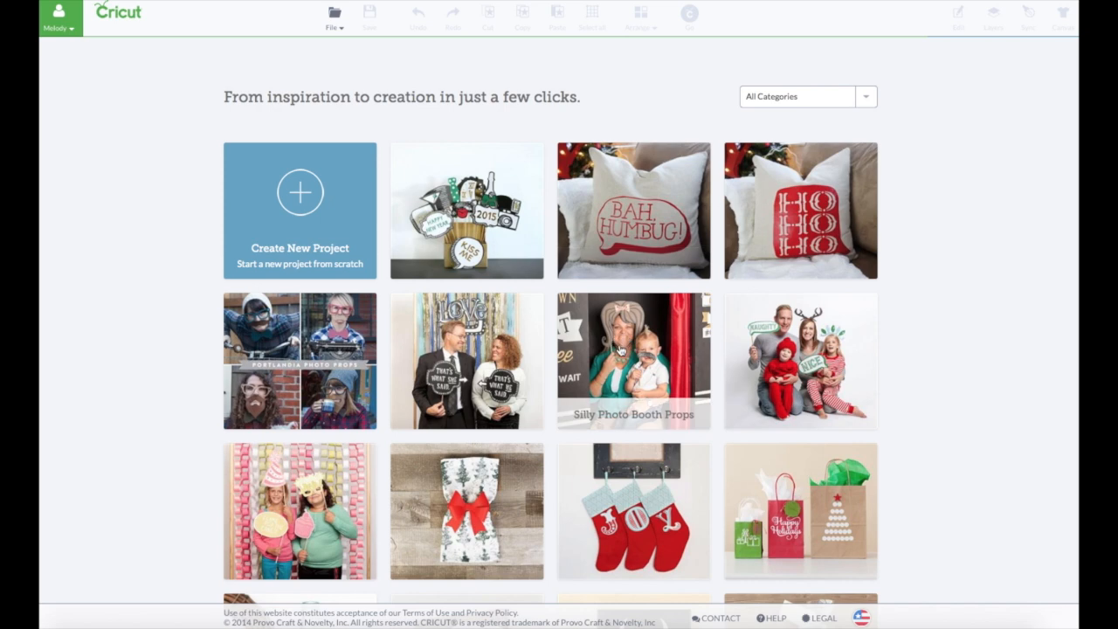
scroll(619, 350, down, 2)
scroll(367, 410, up, 2)
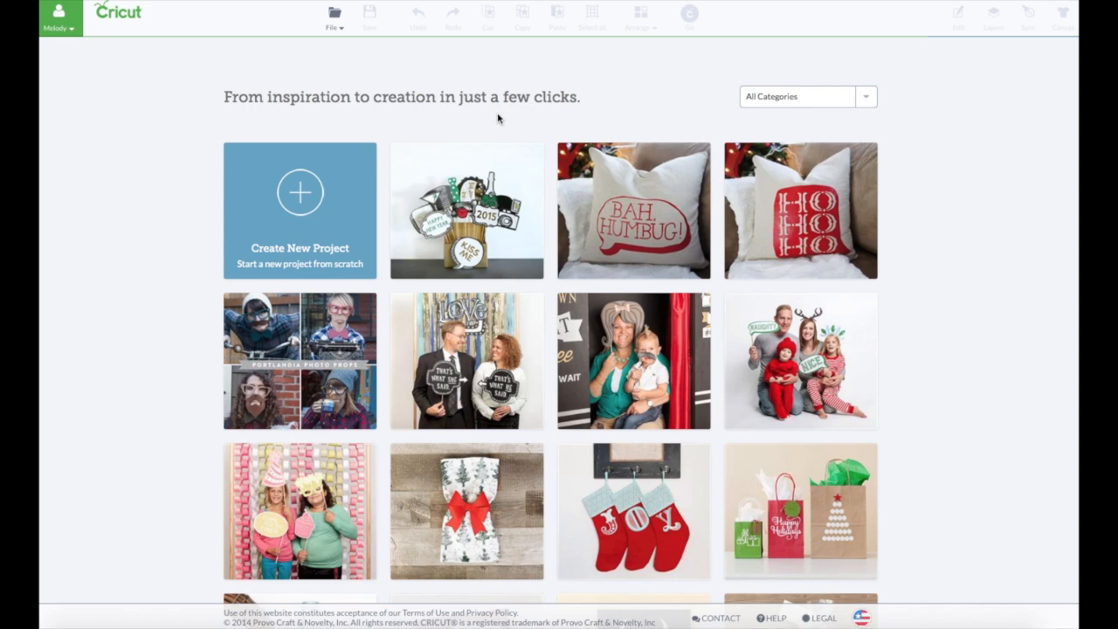
click(304, 192)
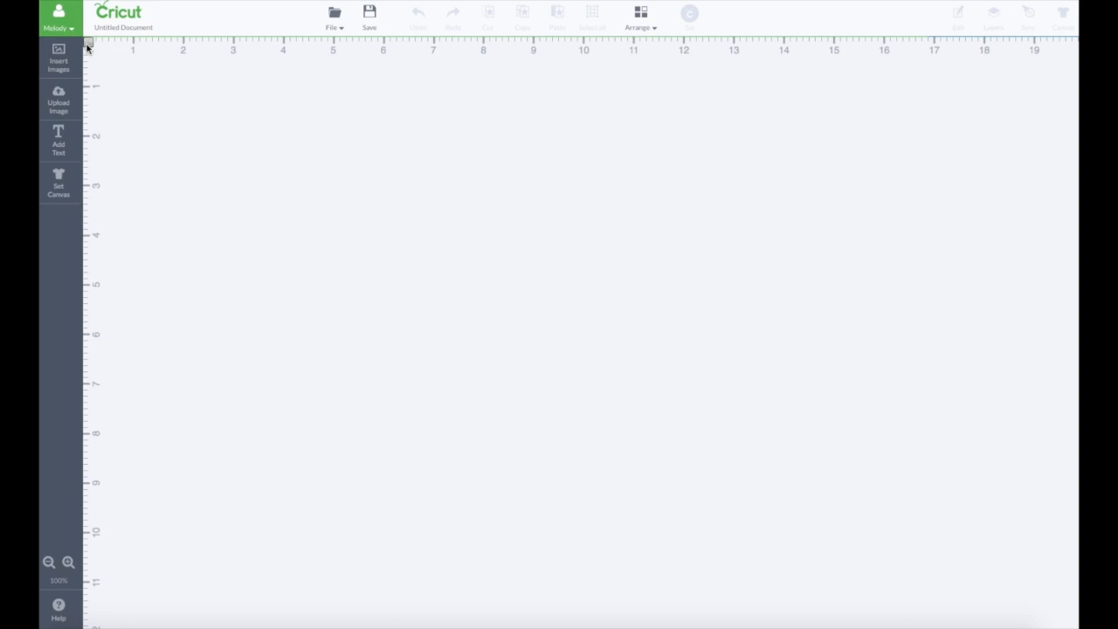
click(89, 44)
- Search the image library for "snowman"
click(60, 64)
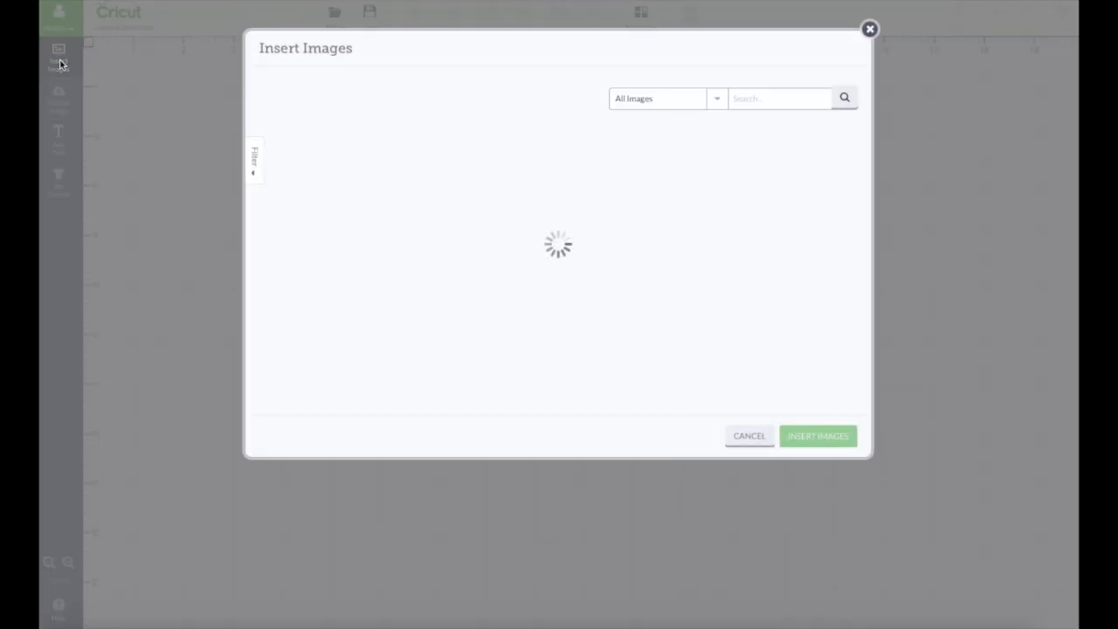
click(756, 99)
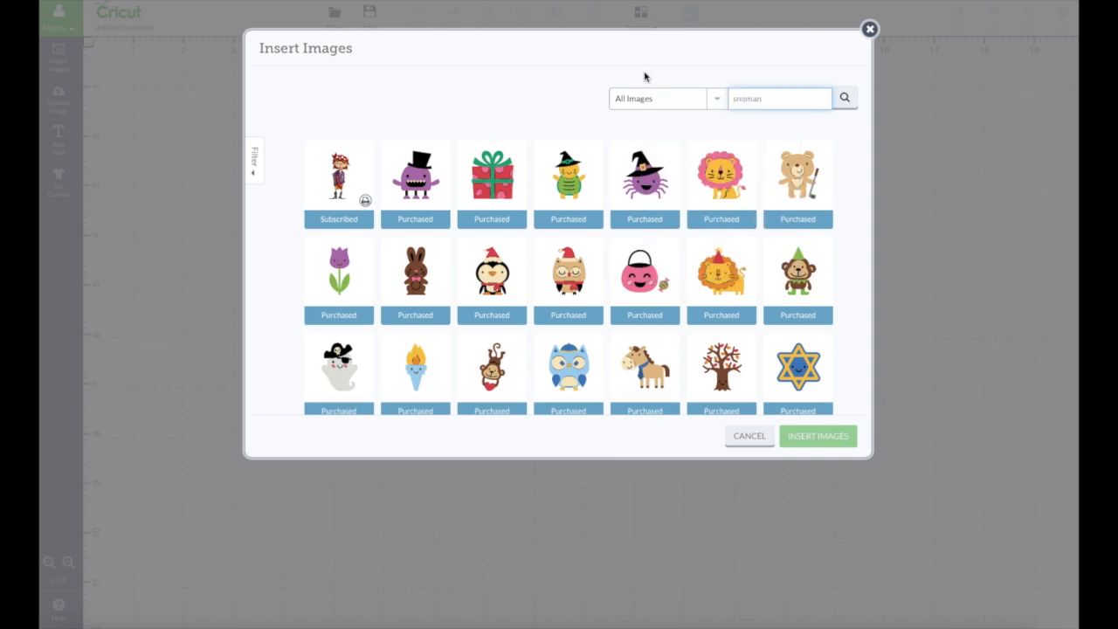
click(847, 103)
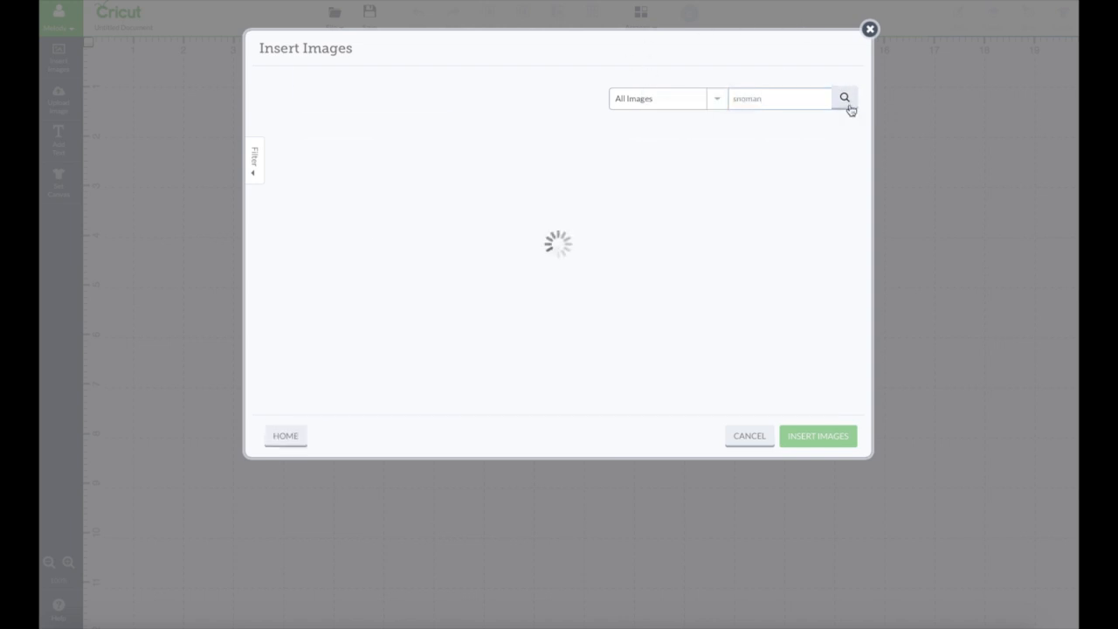
click(747, 99)
text(w)
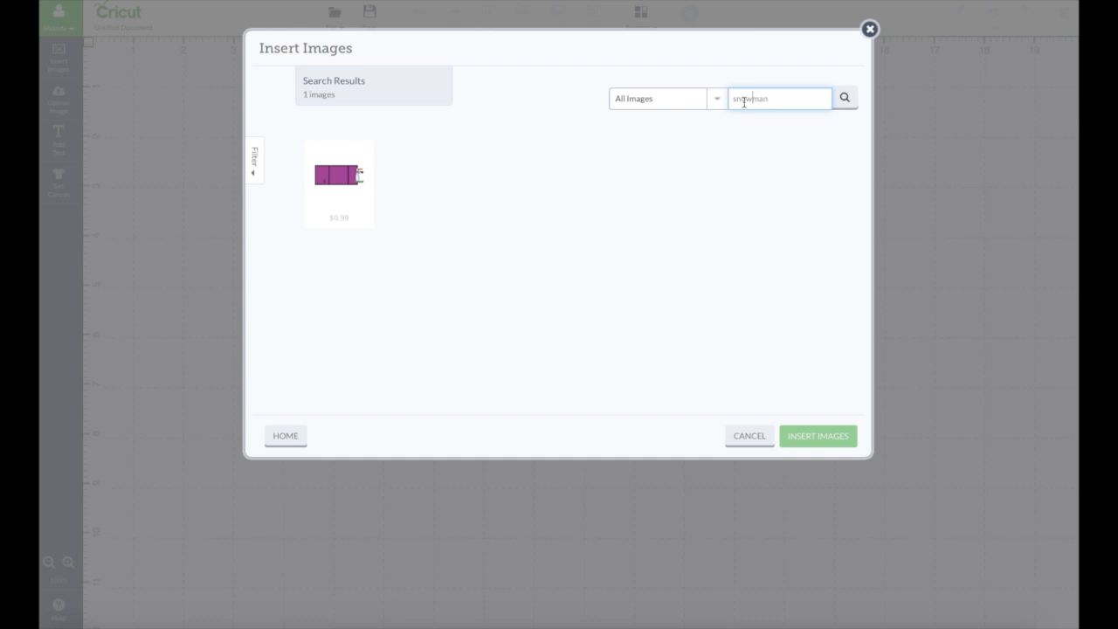
click(845, 99)
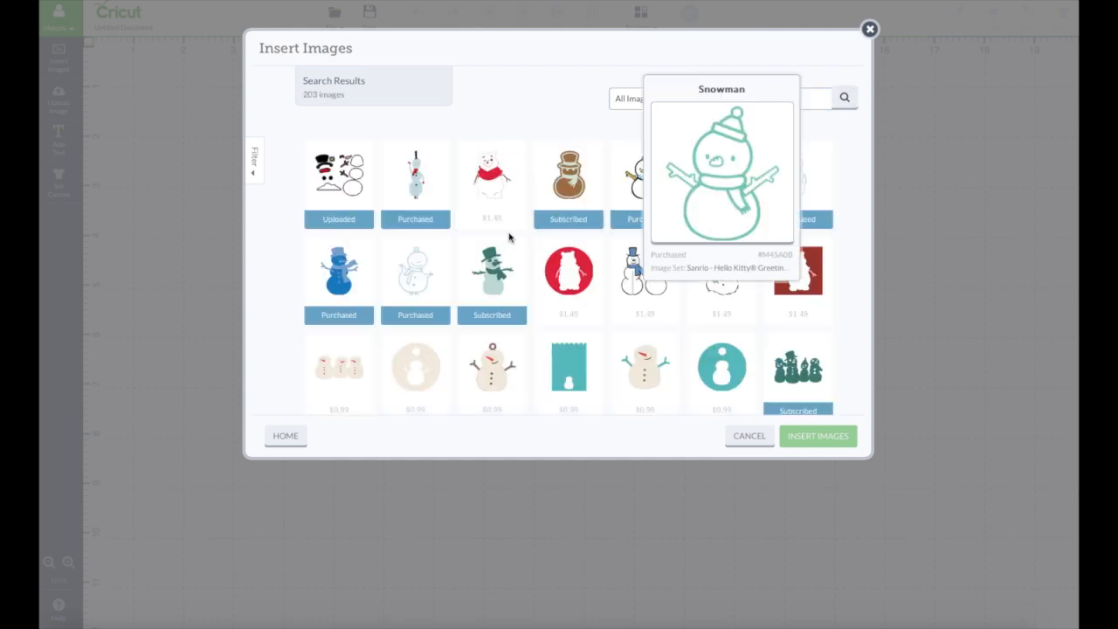
- Insert the Snowman Card image from the Christmas Kitsch image set onto the canvas
scroll(508, 237, down, 2)
scroll(510, 236, down, 3)
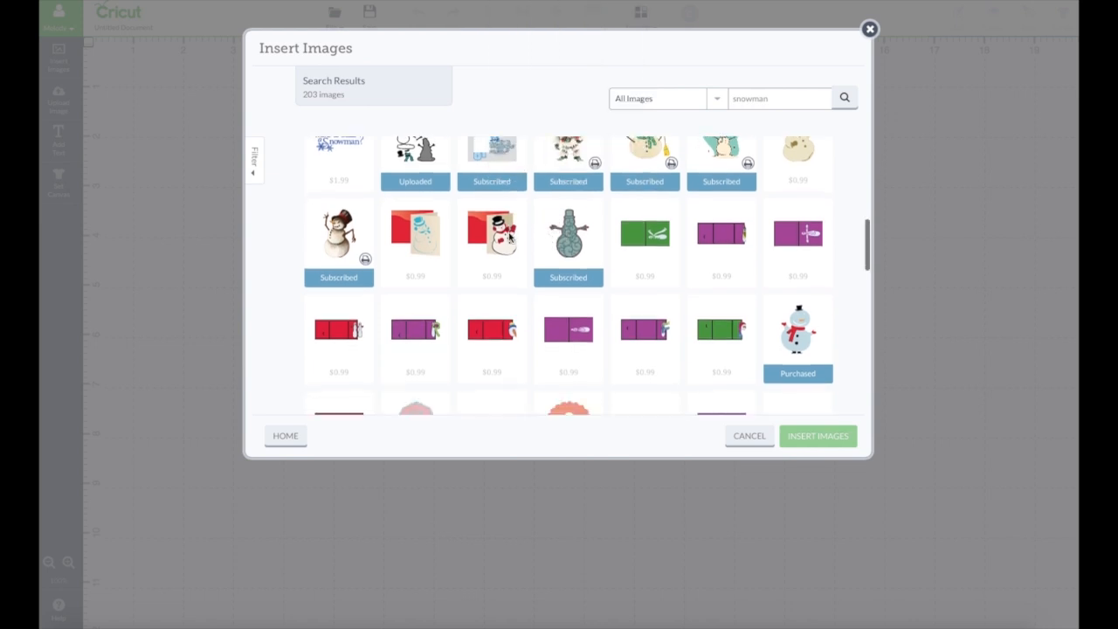
mouse_move(508, 246)
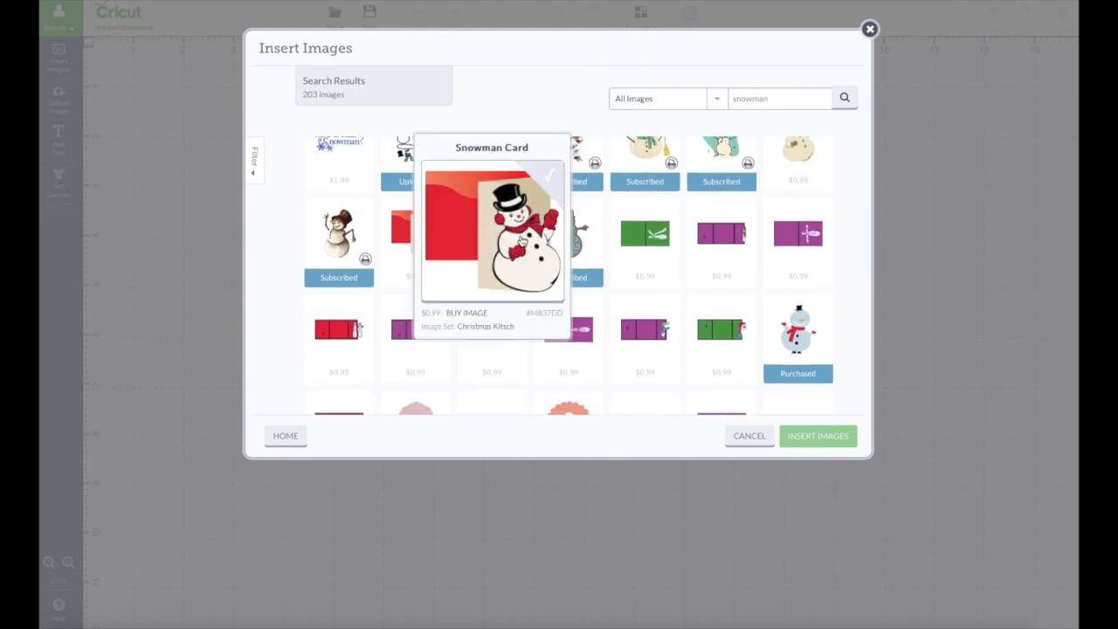
click(557, 185)
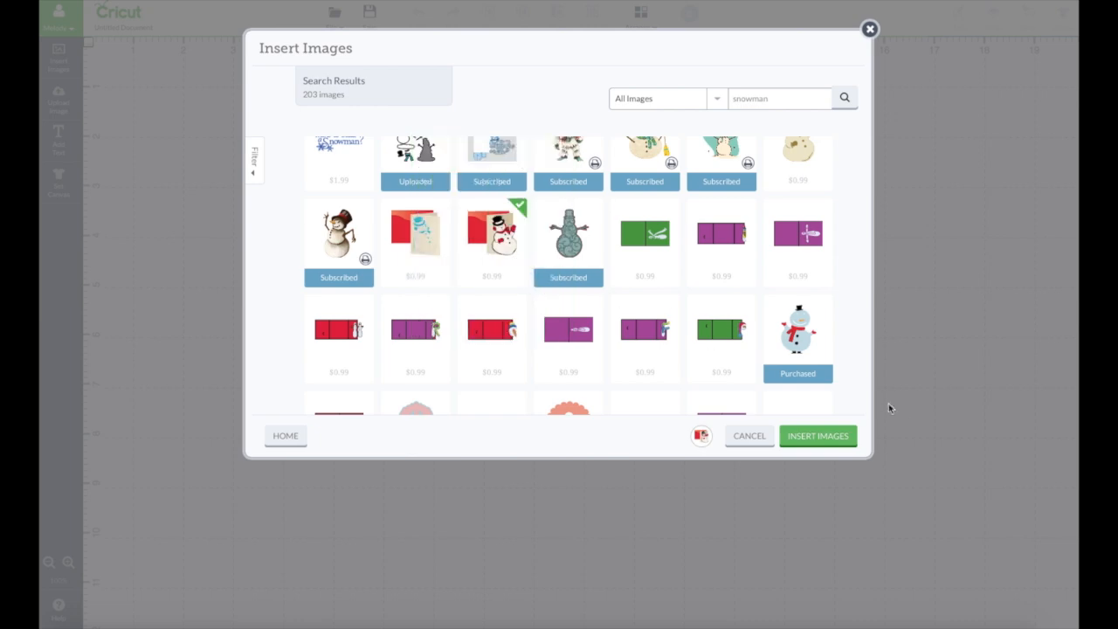
click(827, 441)
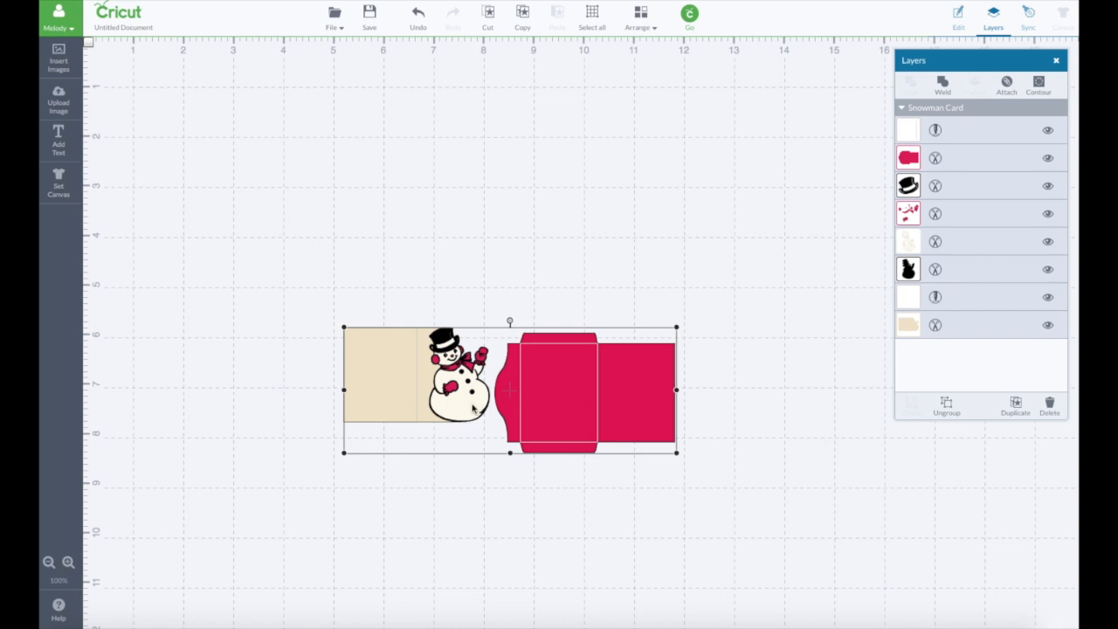
- Enlarge the snowman card and envelope to about 13.5 in wide and place them near the canvas's upper edge
drag(472, 408, 392, 206)
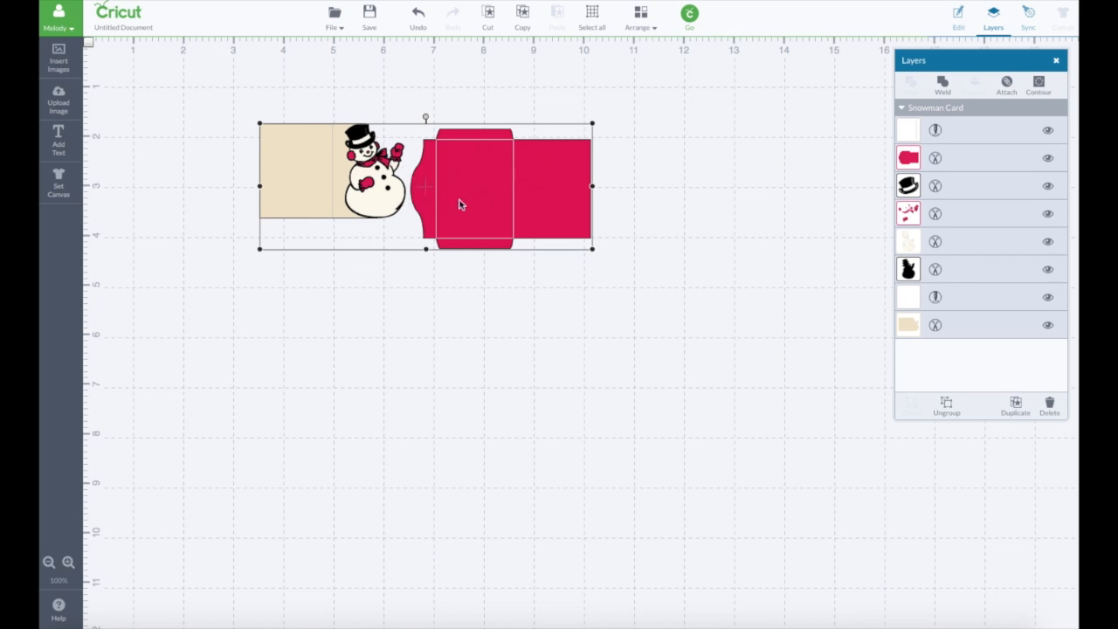
drag(592, 249, 840, 521)
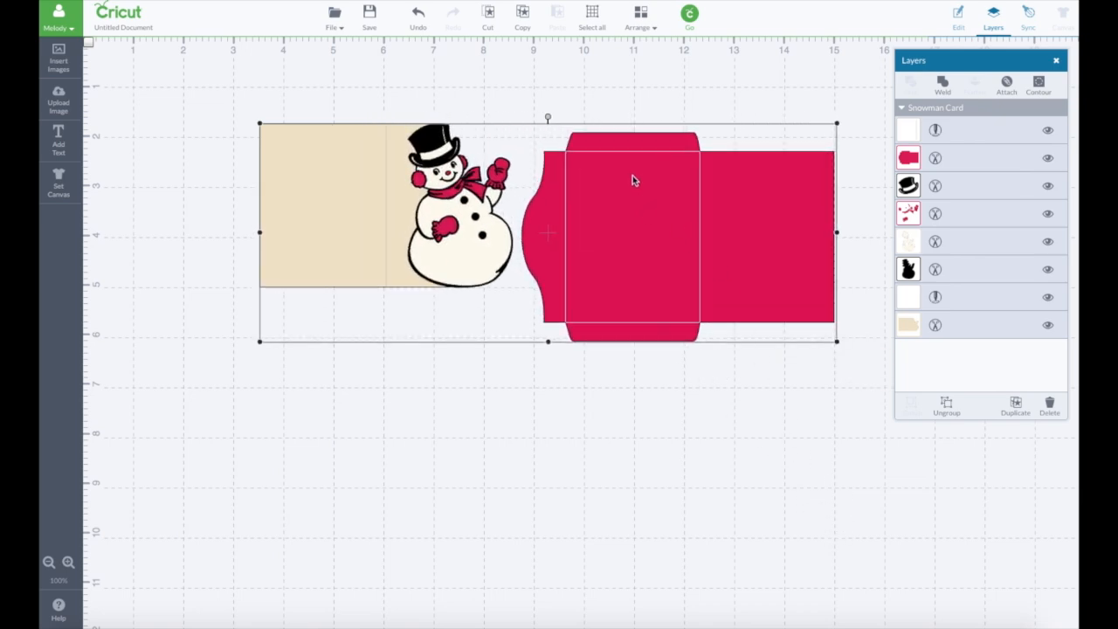
drag(258, 346, 166, 437)
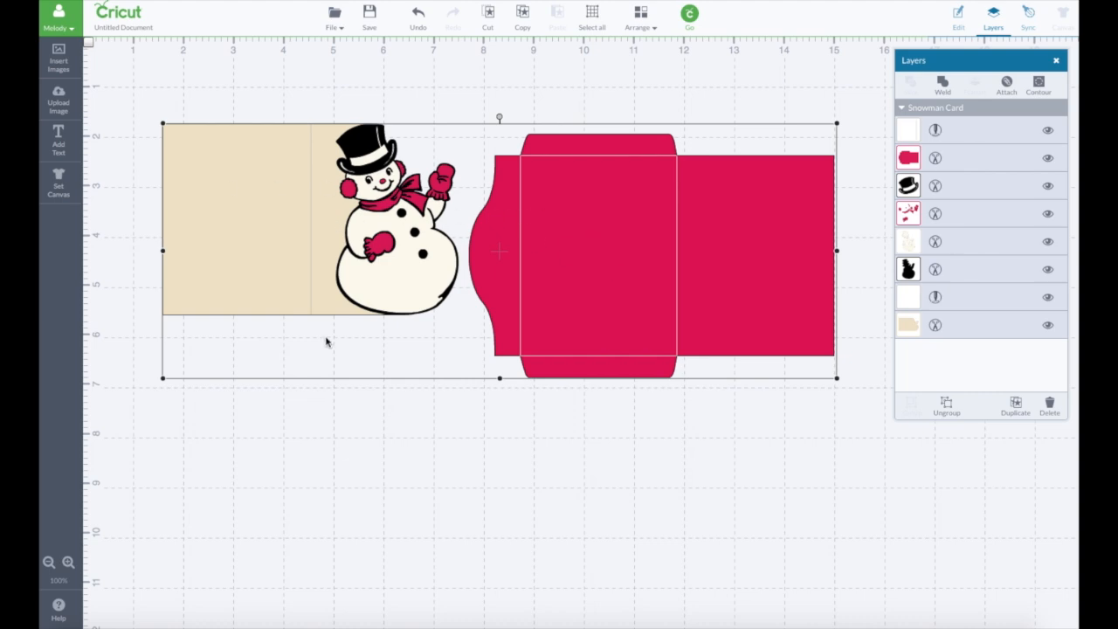
drag(401, 271, 412, 230)
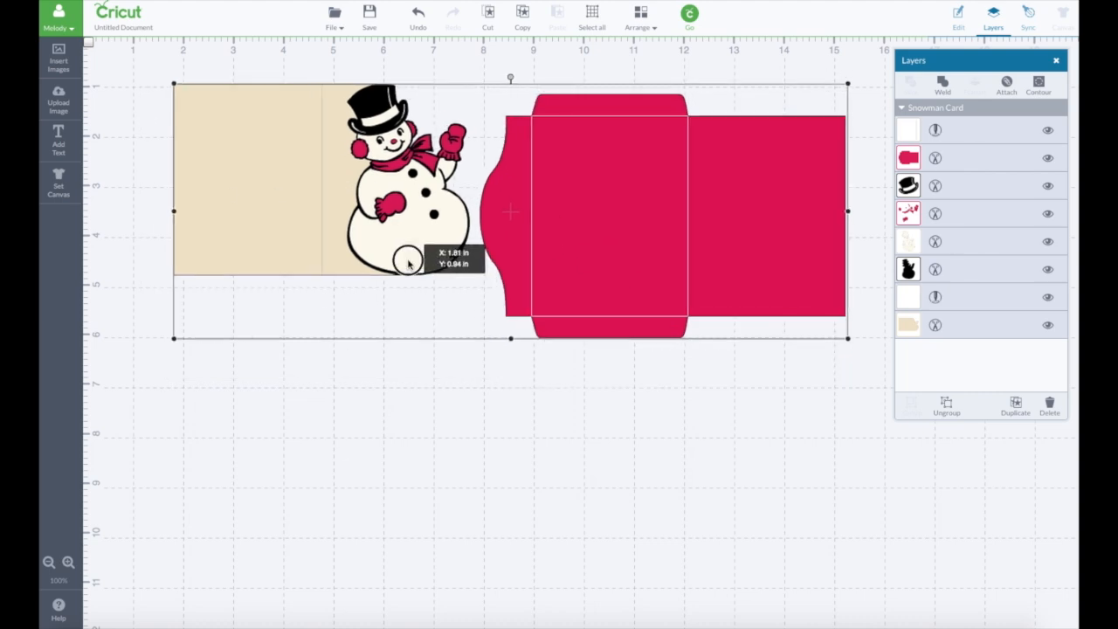
- Search the image library for "sign" and select the wooden "No Swimming" sign from the H2O set for insertion
click(74, 67)
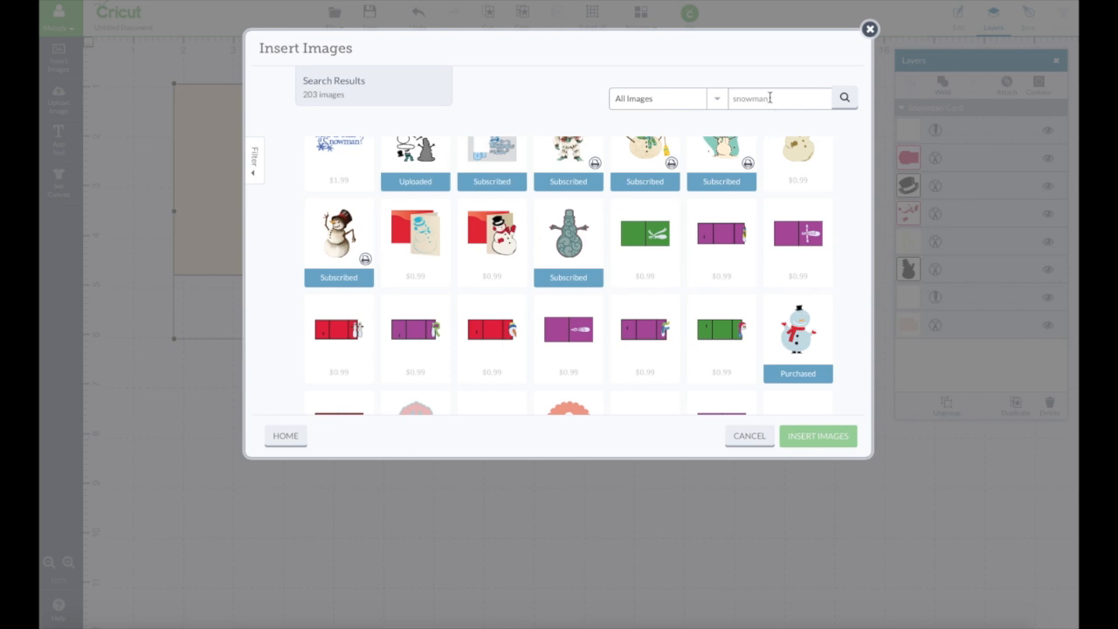
double_click(770, 98)
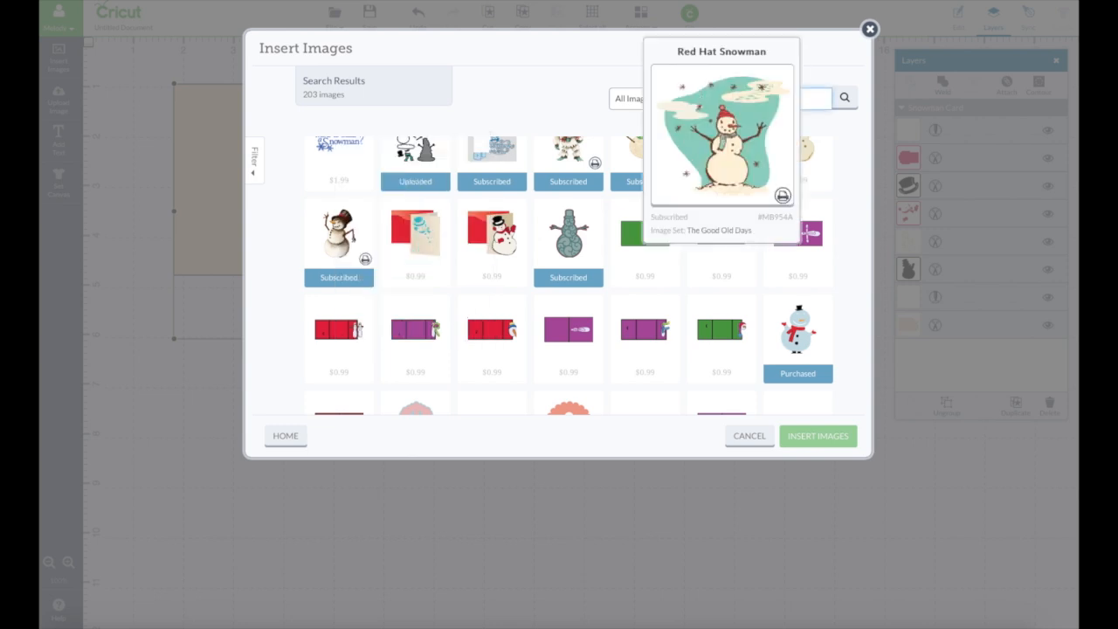
text(sign)
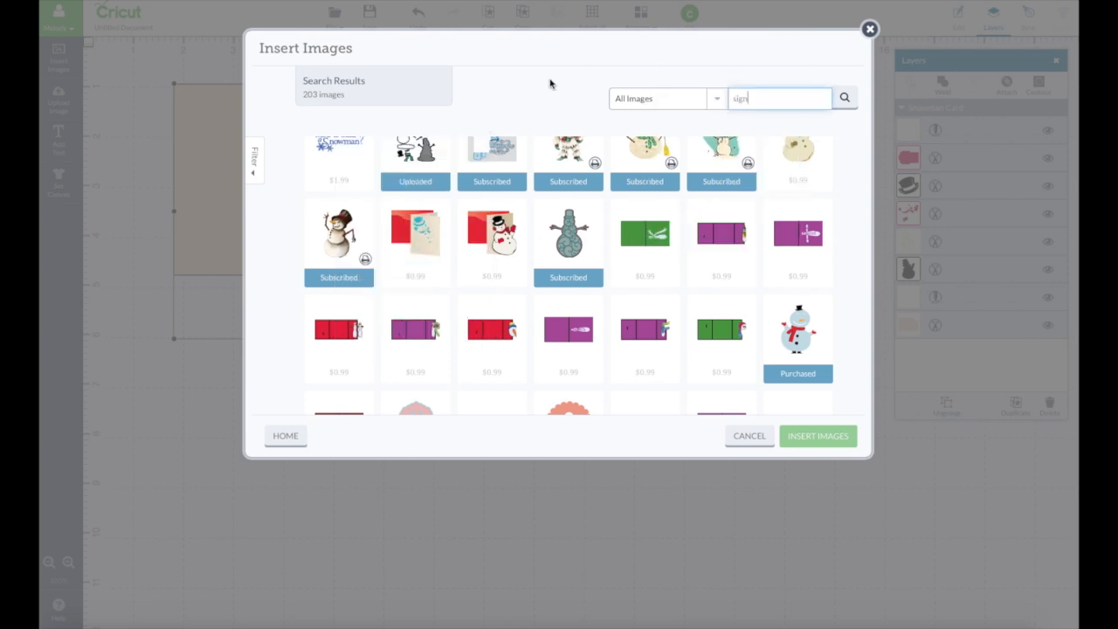
click(844, 101)
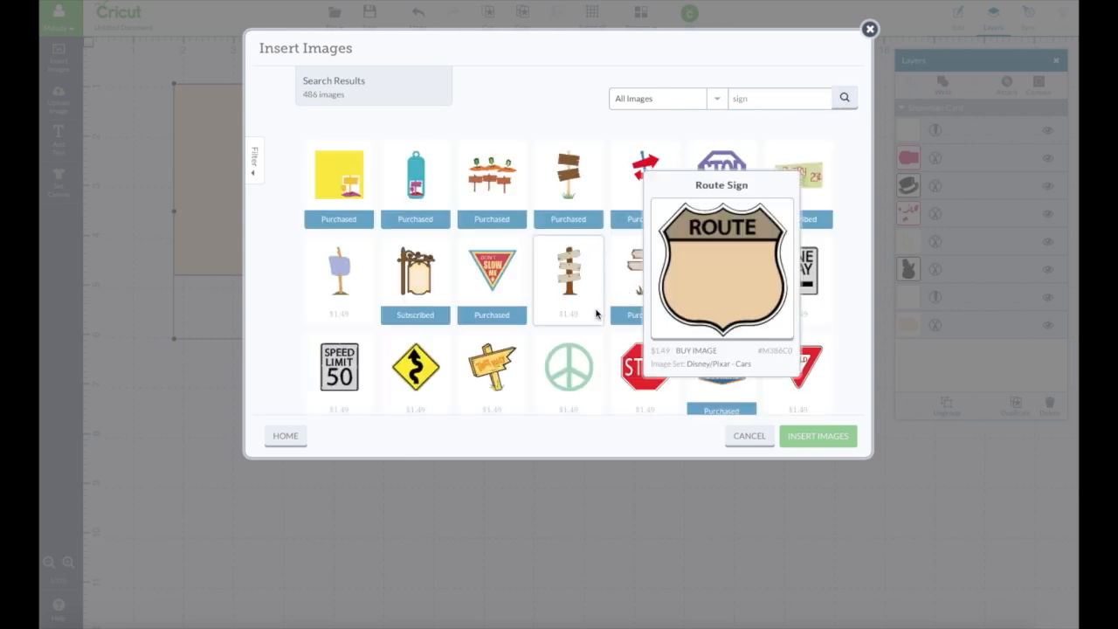
scroll(629, 315, down, 3)
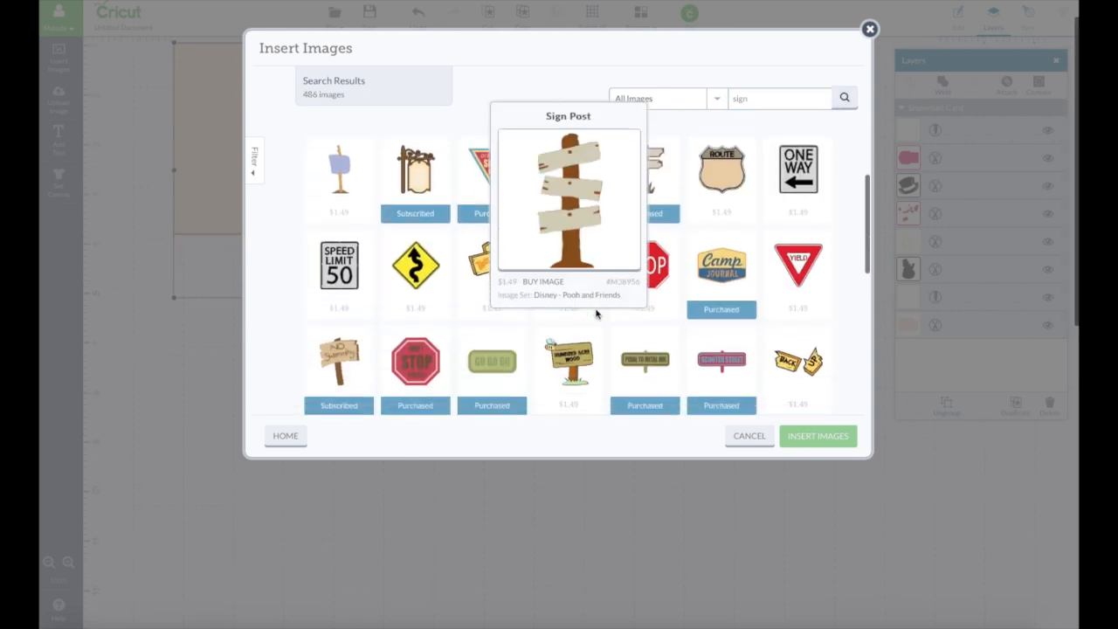
click(341, 344)
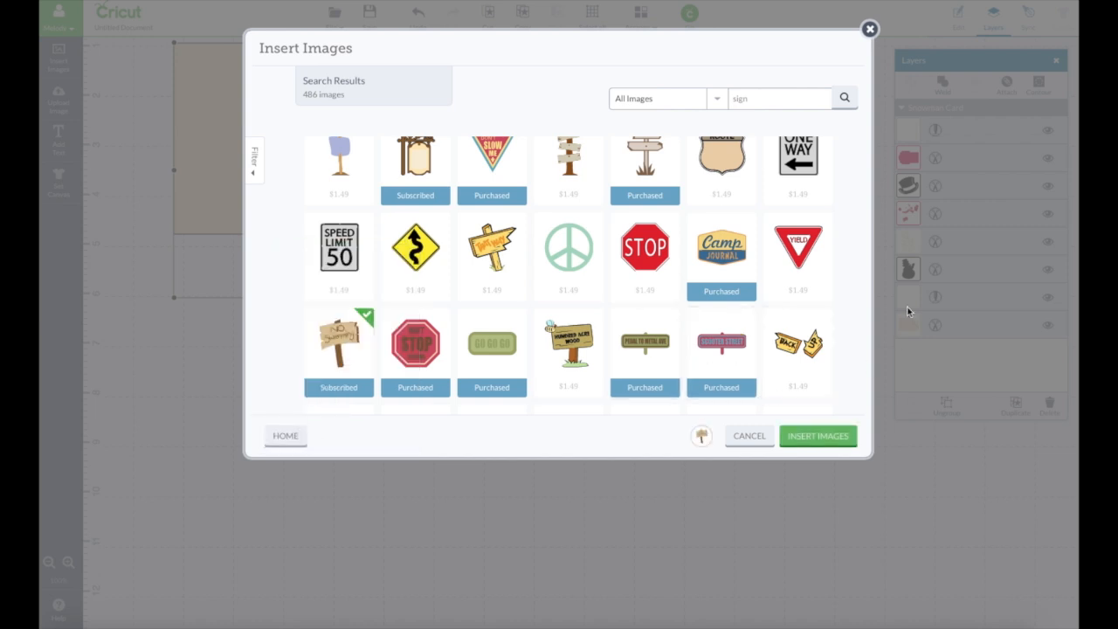
- Limit the image search to My Image Sets and search for "craft"
click(716, 102)
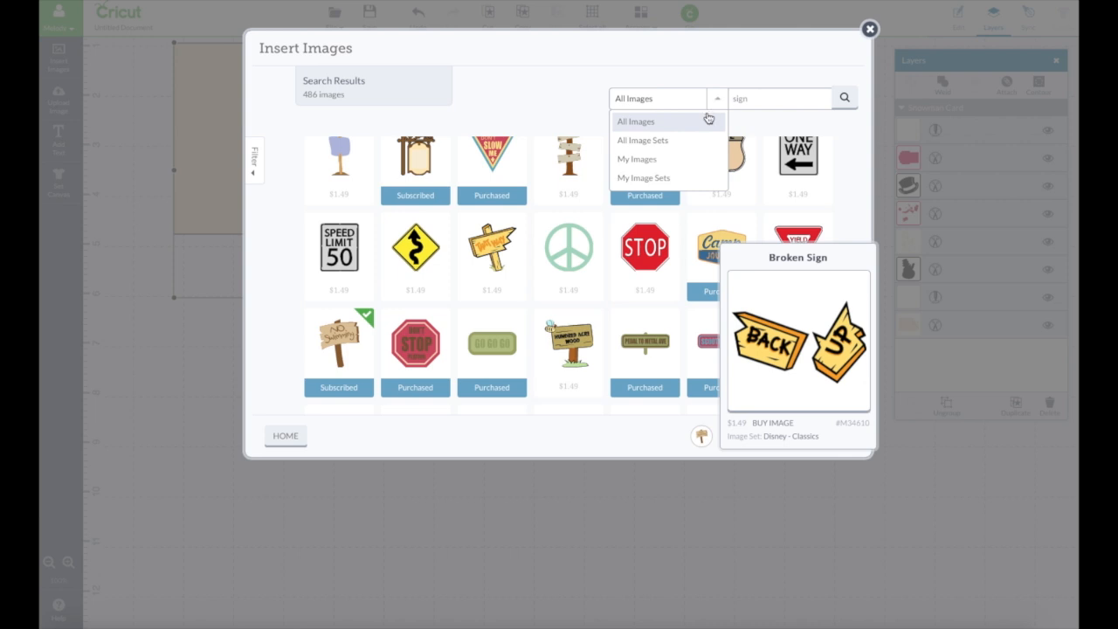
click(682, 147)
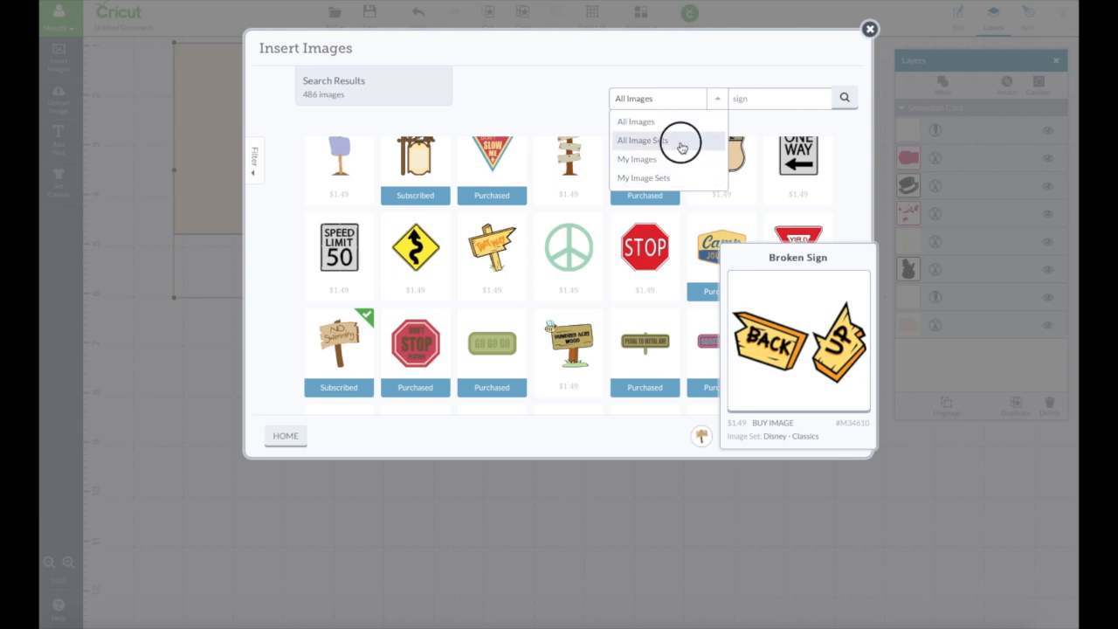
click(684, 177)
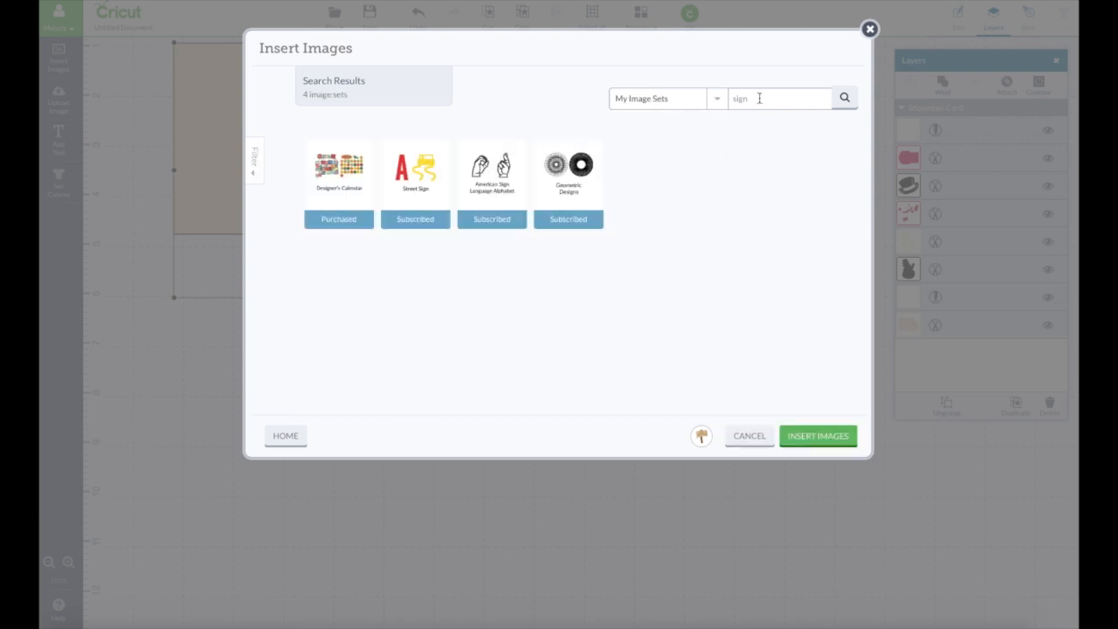
drag(759, 98, 720, 97)
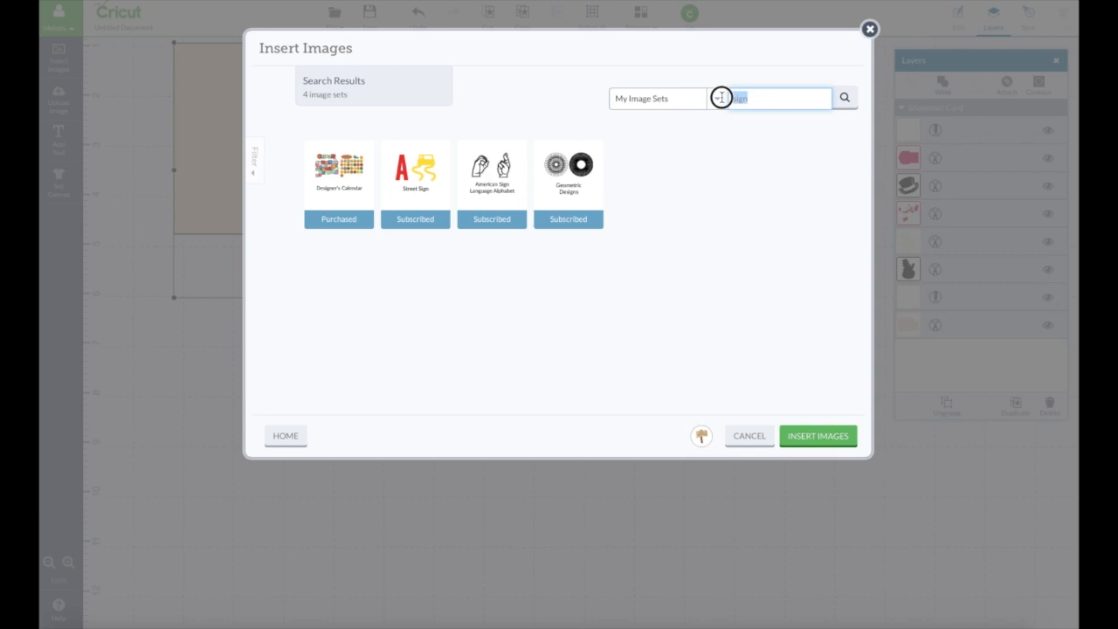
text(craft)
key(Return)
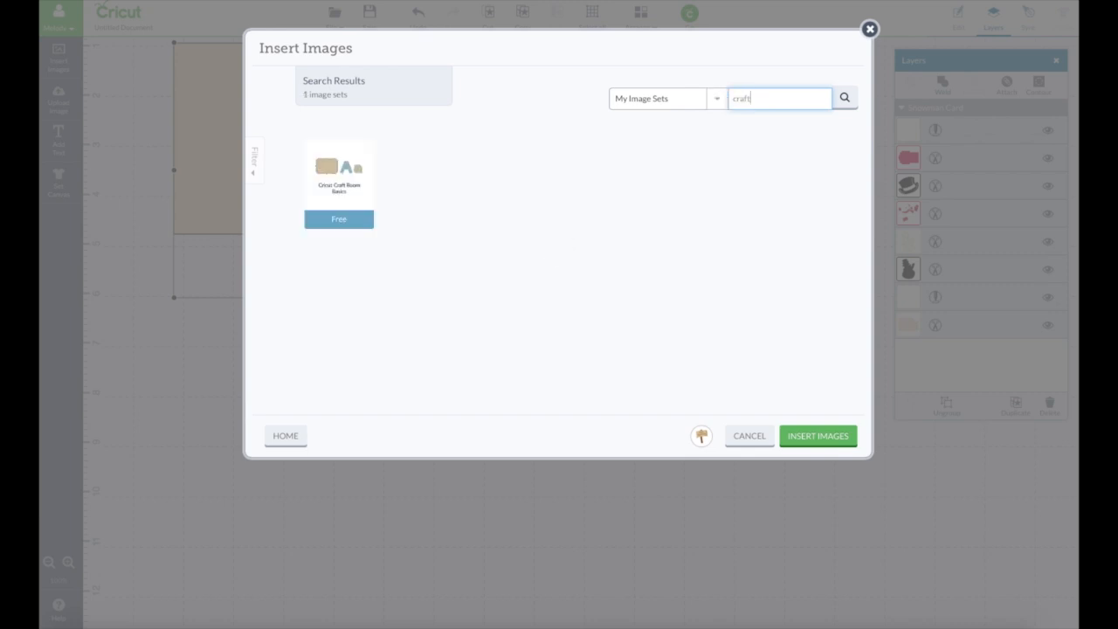
- Select the tan rectangular note card from Cricut Craft Room Basics and insert it together with the wooden sign
click(329, 188)
click(492, 277)
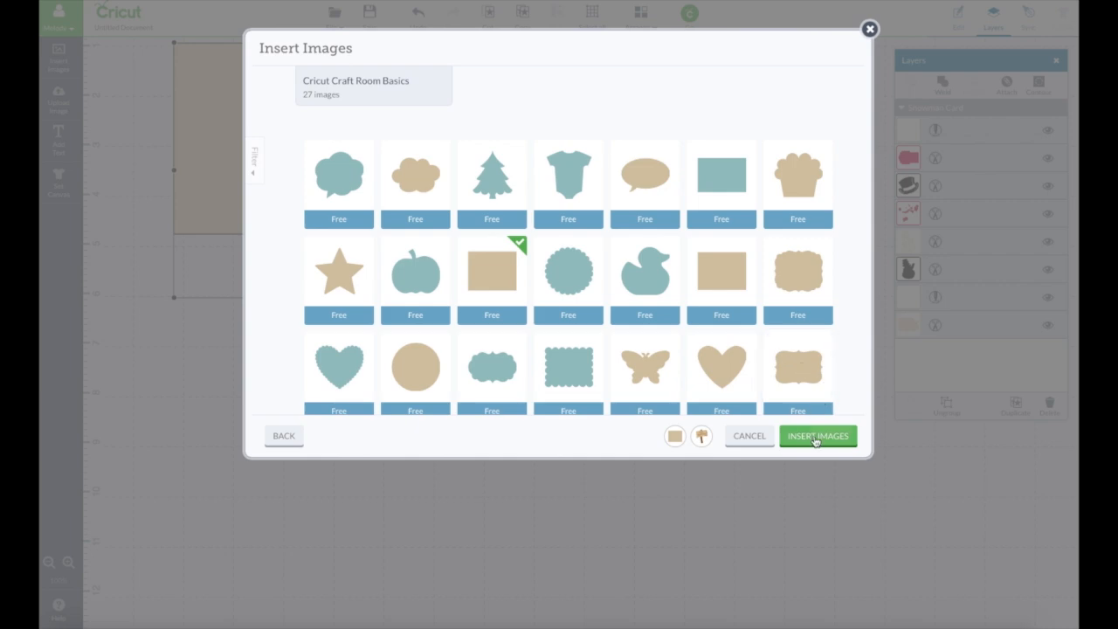
click(818, 434)
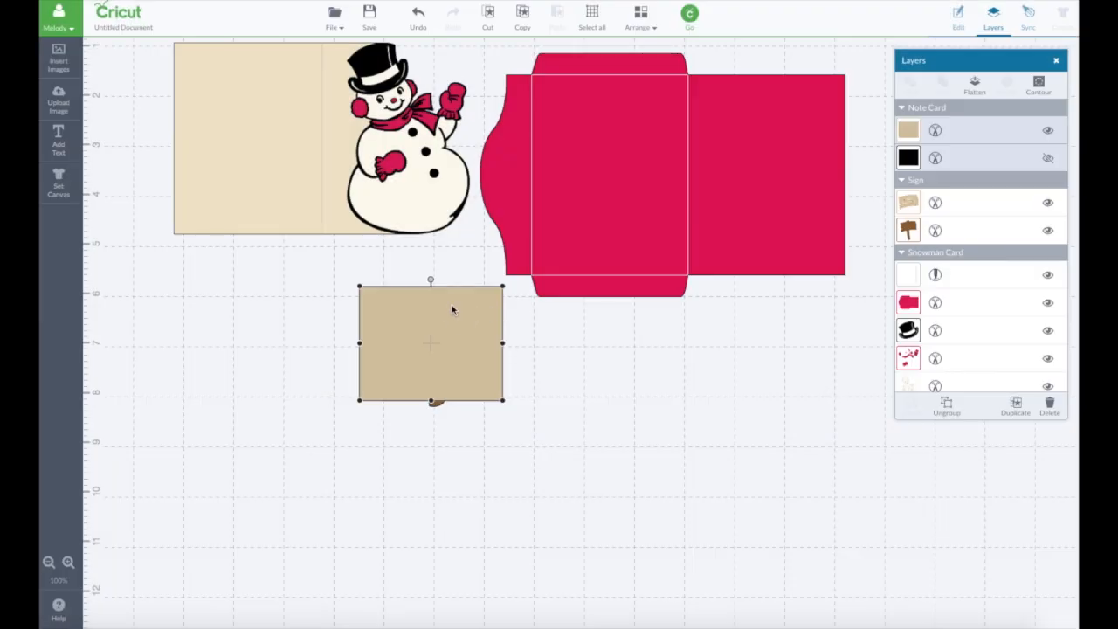
- Move the note card rectangle and the wooden sign to the empty canvas area below the envelope
drag(451, 309, 668, 402)
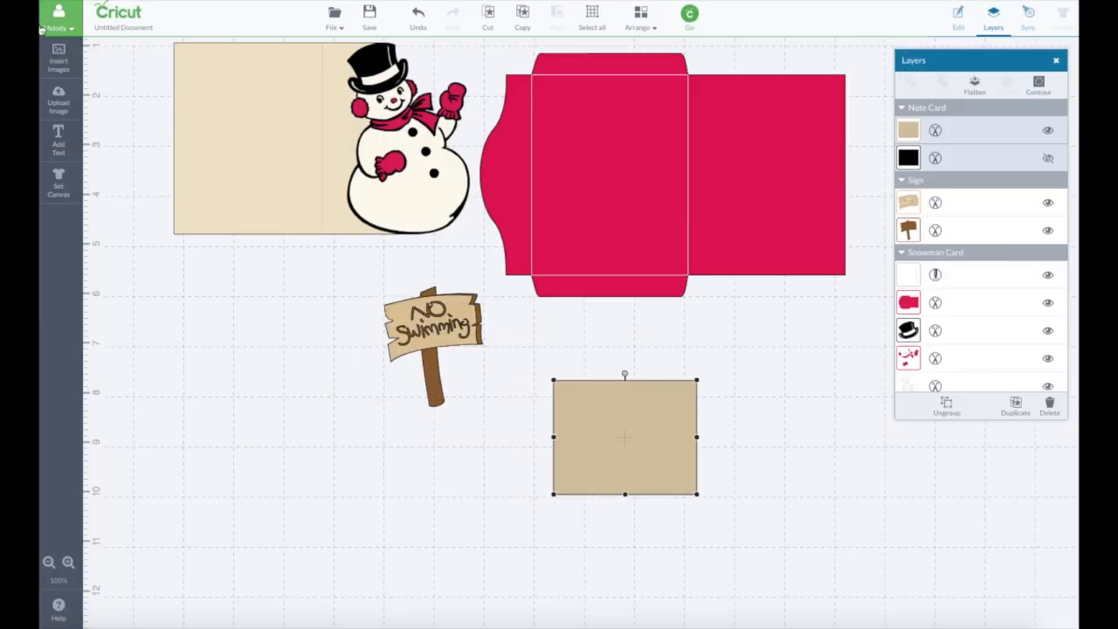
click(464, 321)
drag(464, 321, 687, 443)
drag(581, 395, 774, 444)
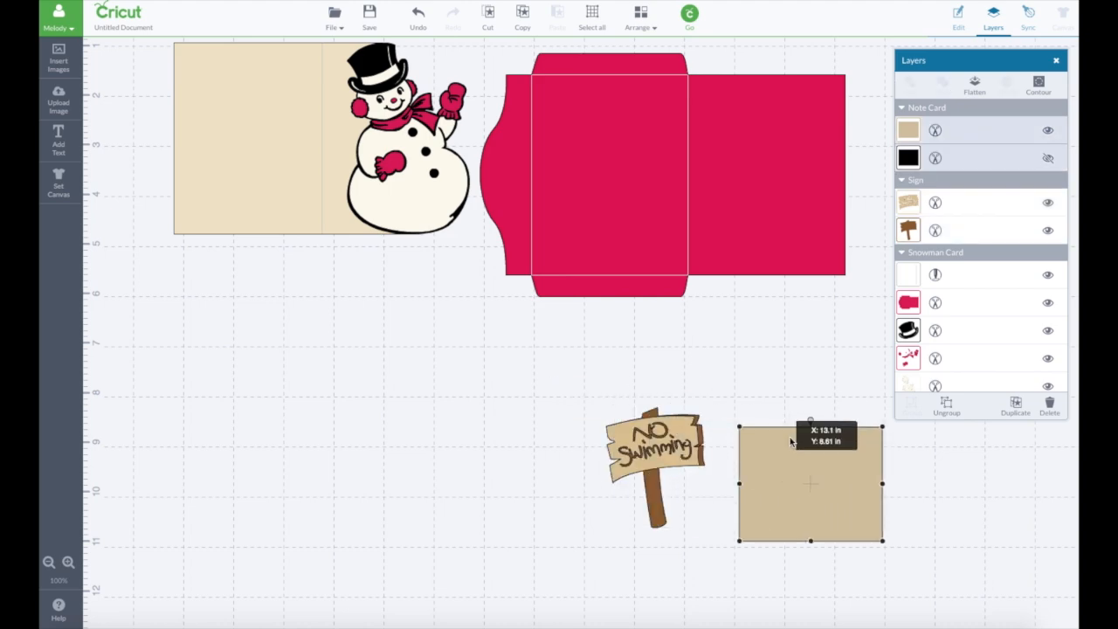
drag(673, 434, 853, 464)
- Enlarge the snowman card and envelope to about 13.9 in wide at the canvas's upper-left corner, and open their size settings
drag(330, 175, 262, 129)
scroll(284, 190, up, 2)
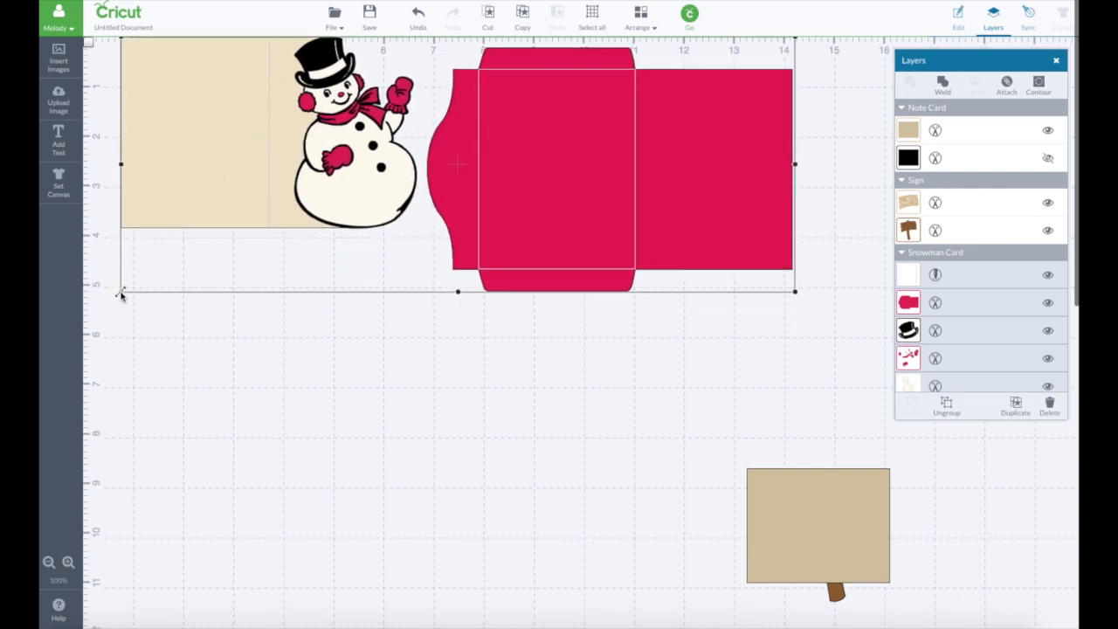
drag(121, 293, 100, 347)
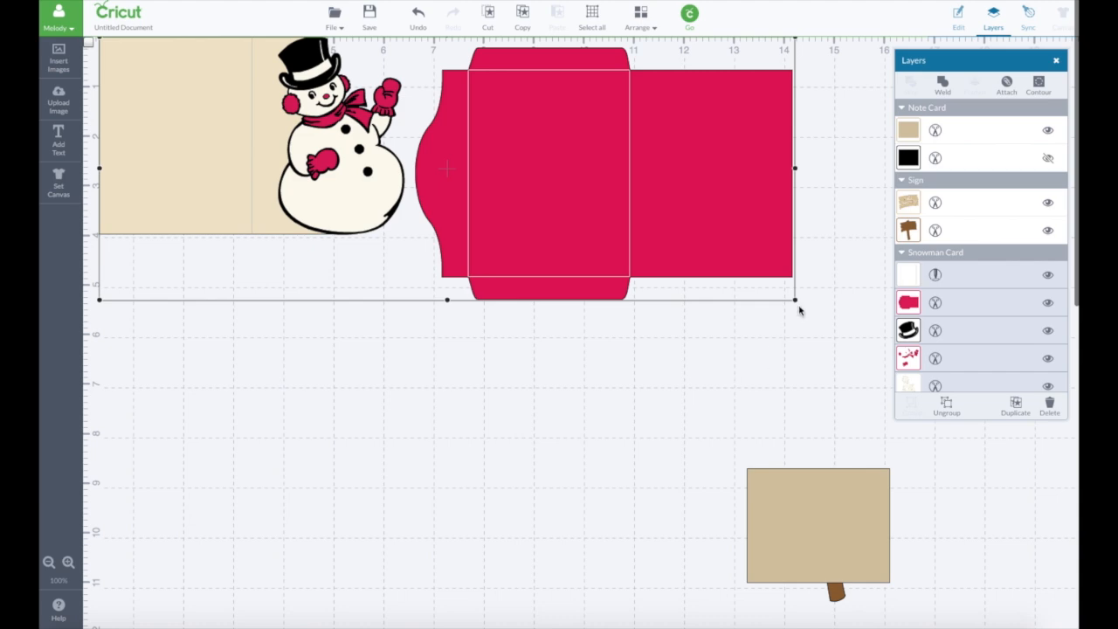
click(956, 19)
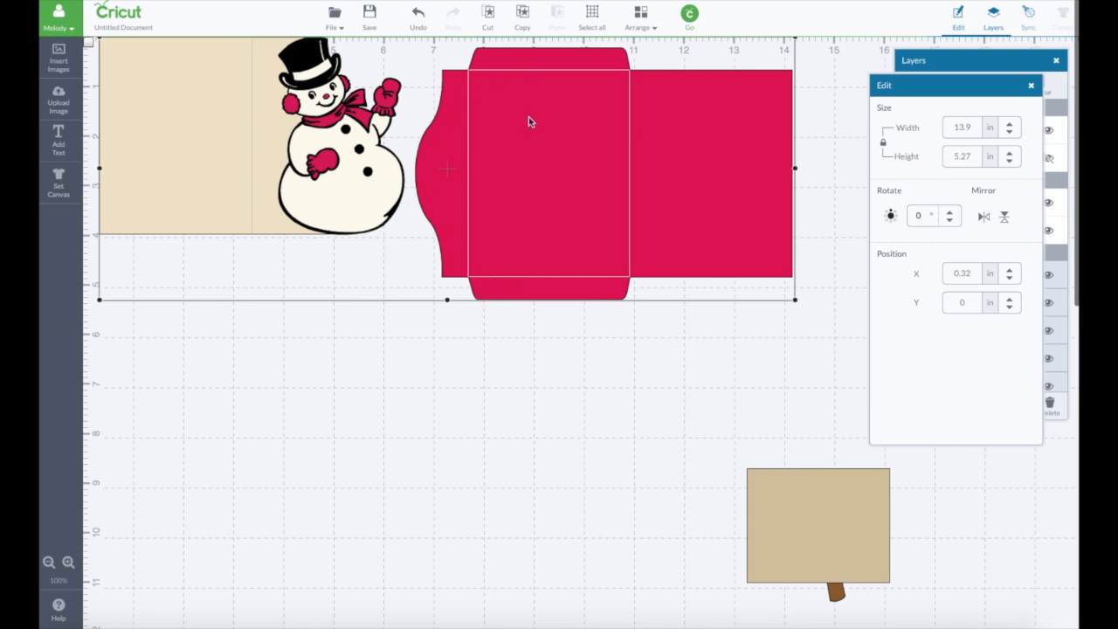
- Enlarge the snowman card and envelope to about 19.5 in wide and place them along the canvas's upper edge, about 1.14 in across
drag(528, 120, 550, 119)
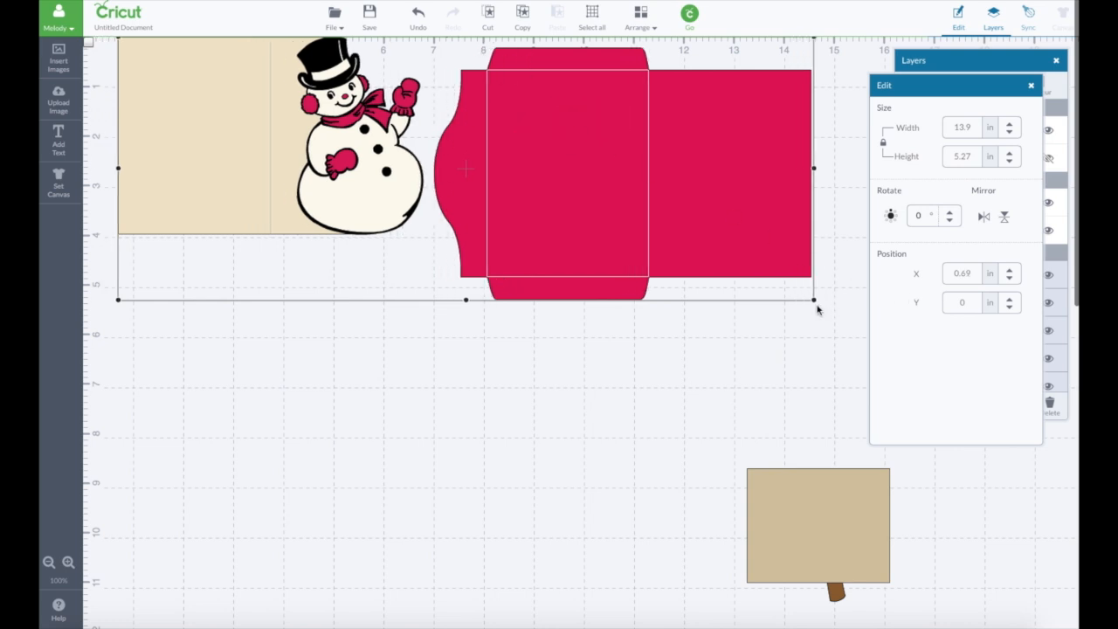
drag(813, 303, 1007, 553)
drag(335, 250, 335, 254)
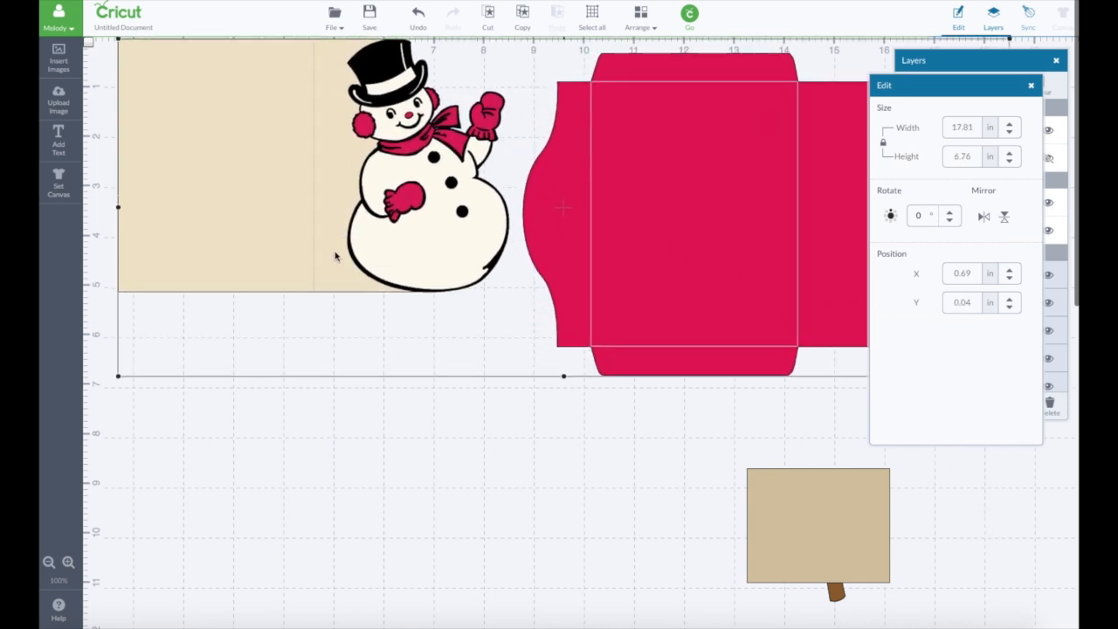
drag(119, 378, 68, 479)
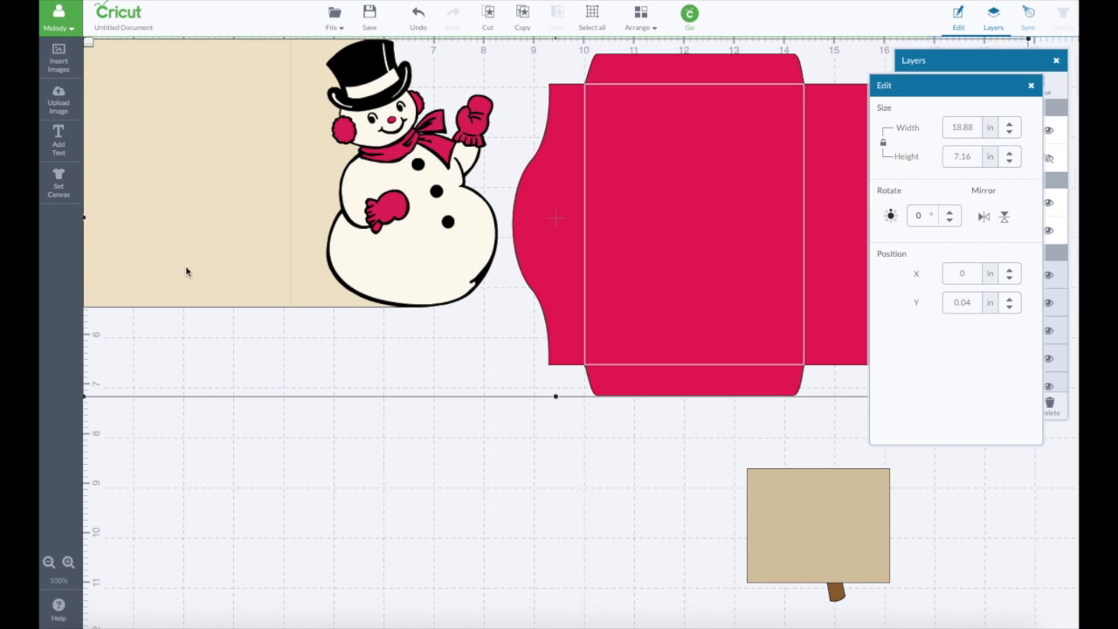
drag(187, 270, 225, 261)
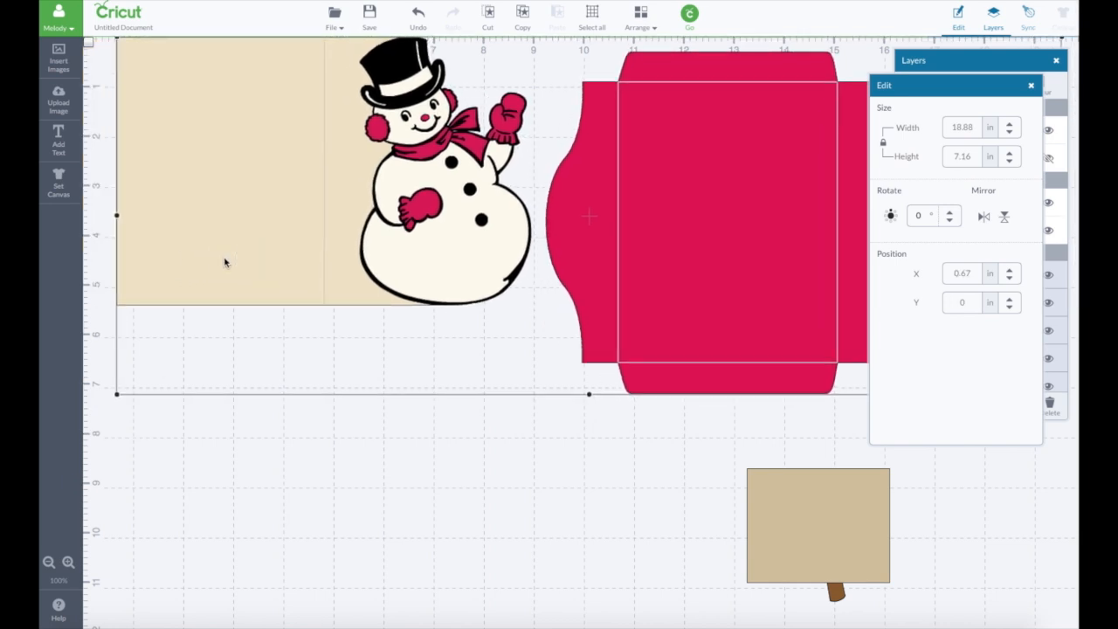
drag(115, 394, 87, 424)
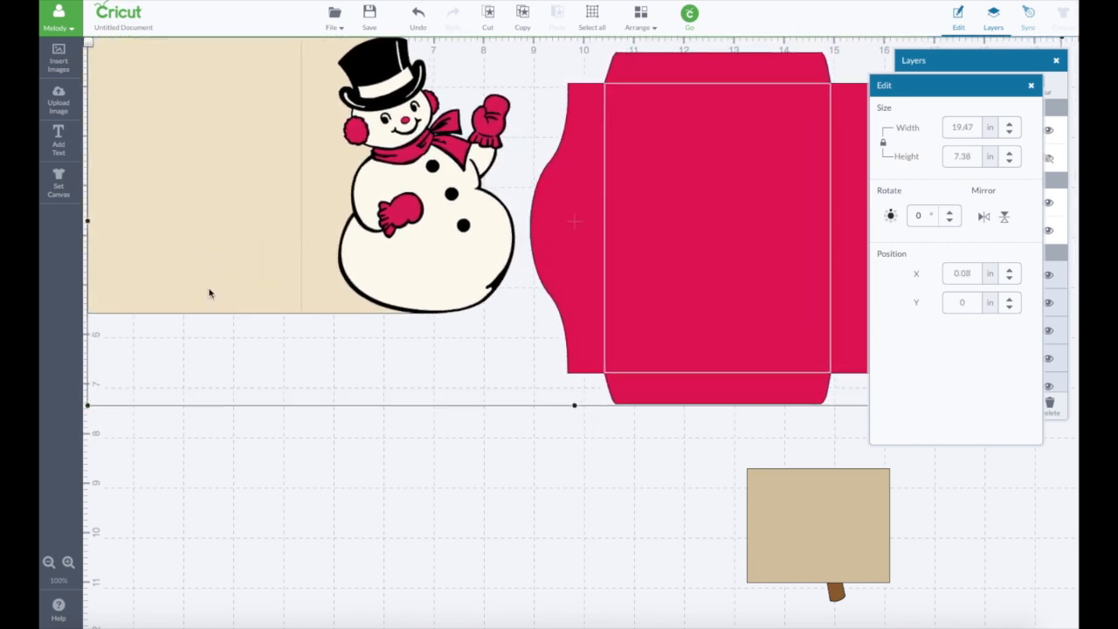
drag(210, 295, 263, 262)
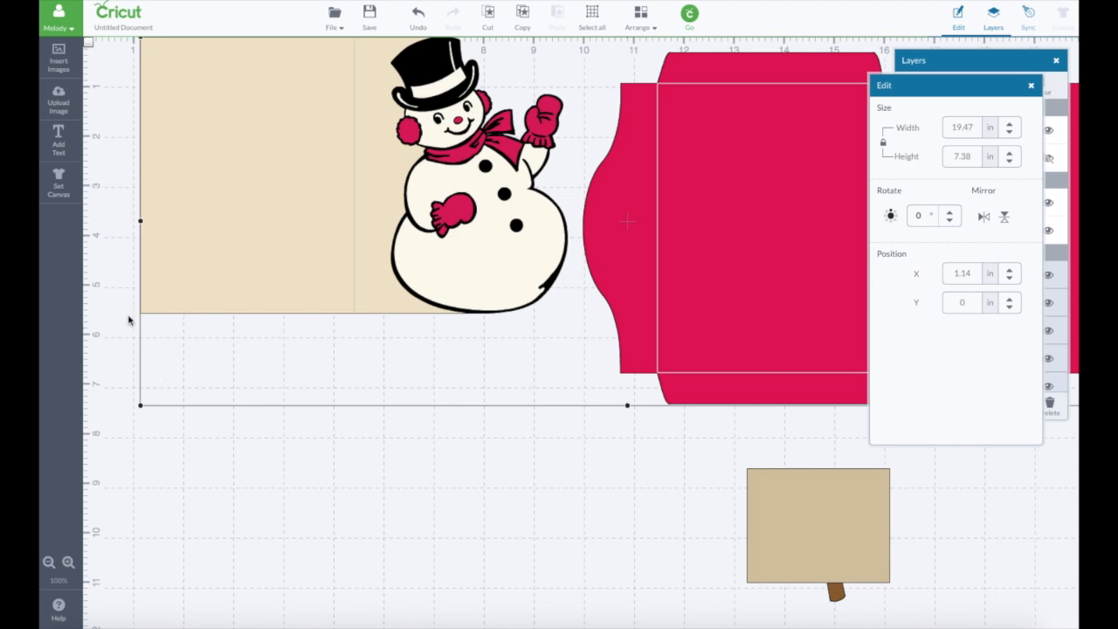
- Ungroup the Snowman Card image so its card base, envelope and snowman parts can be edited separately
click(368, 325)
click(779, 229)
click(993, 76)
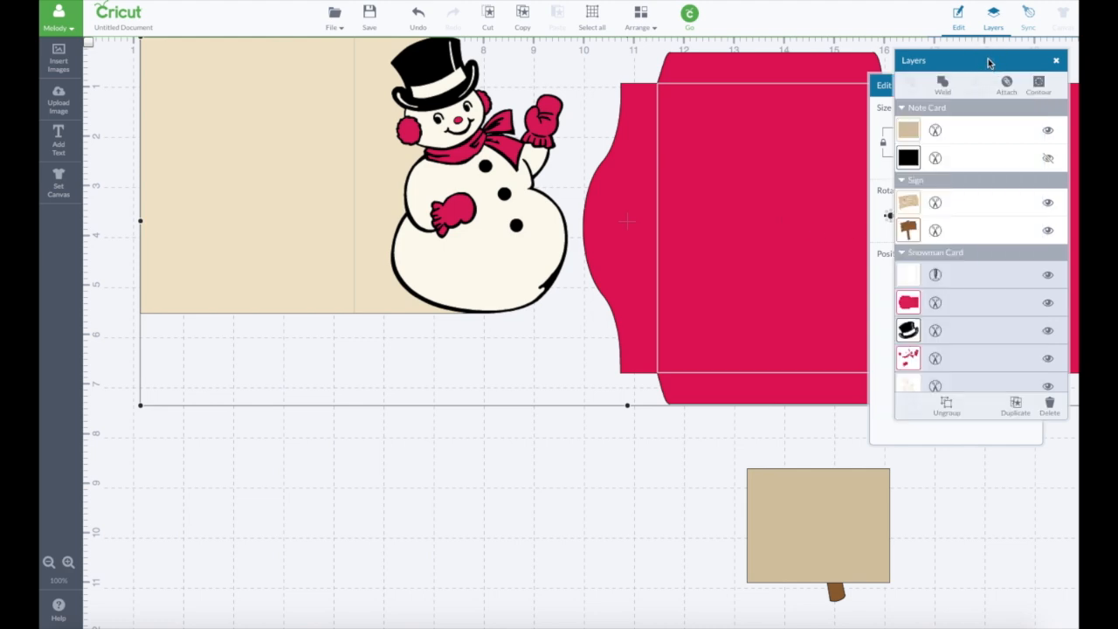
click(945, 409)
- Set the height of the tan card base with its score line to 5.50 in, keeping its proportions
click(382, 285)
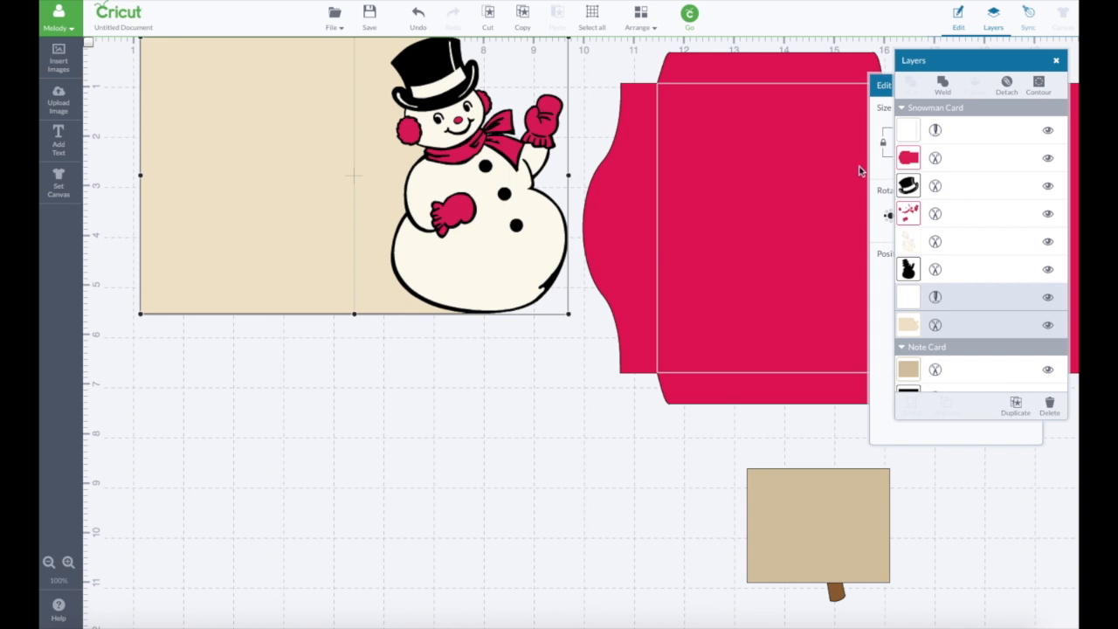
click(882, 164)
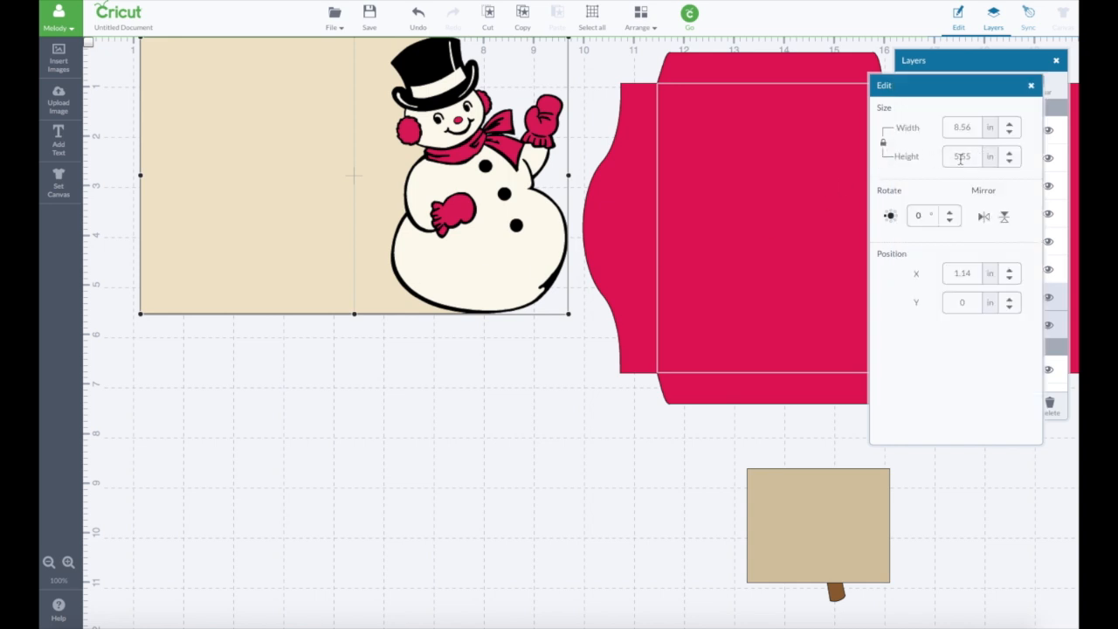
drag(968, 158, 974, 157)
key(Return)
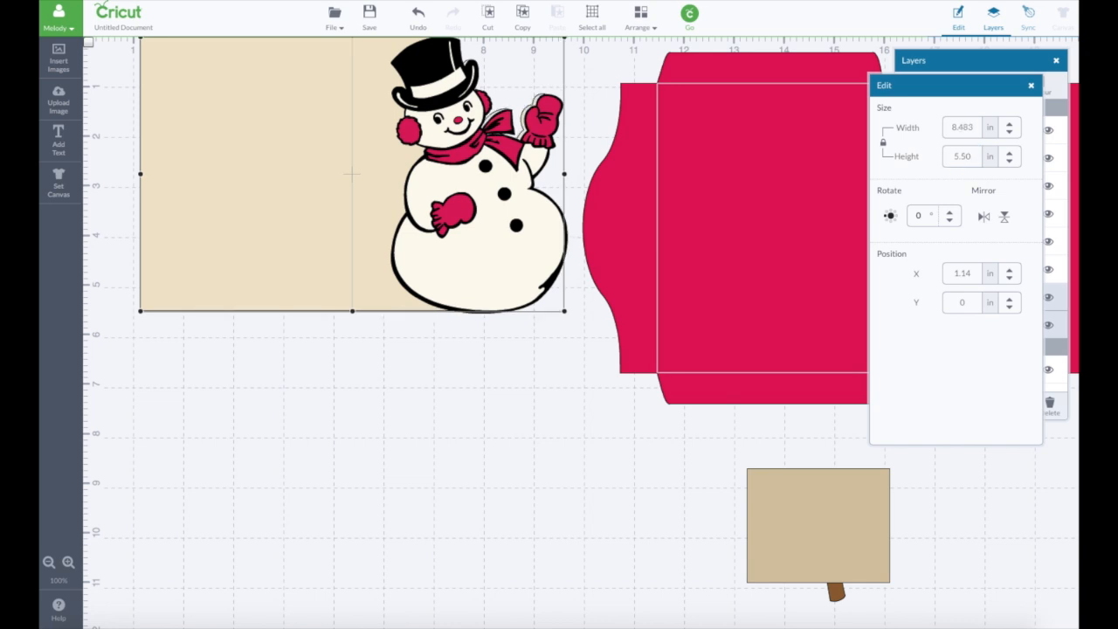
- Move the card base below the snowman and place the wooden sign over the snowman's raised mitten
drag(384, 243, 367, 535)
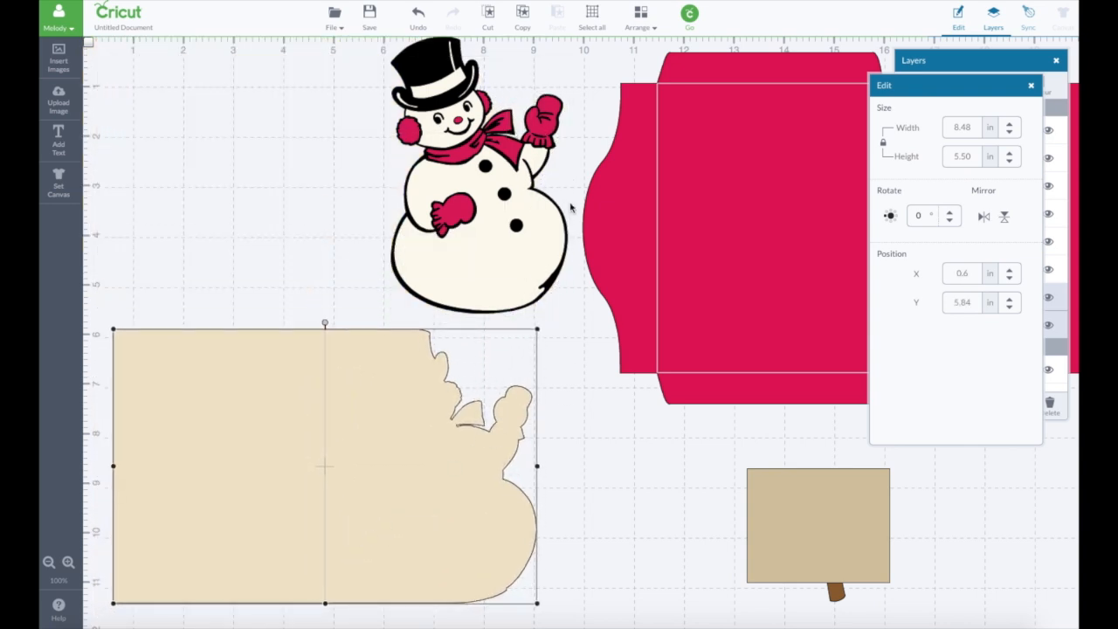
click(526, 264)
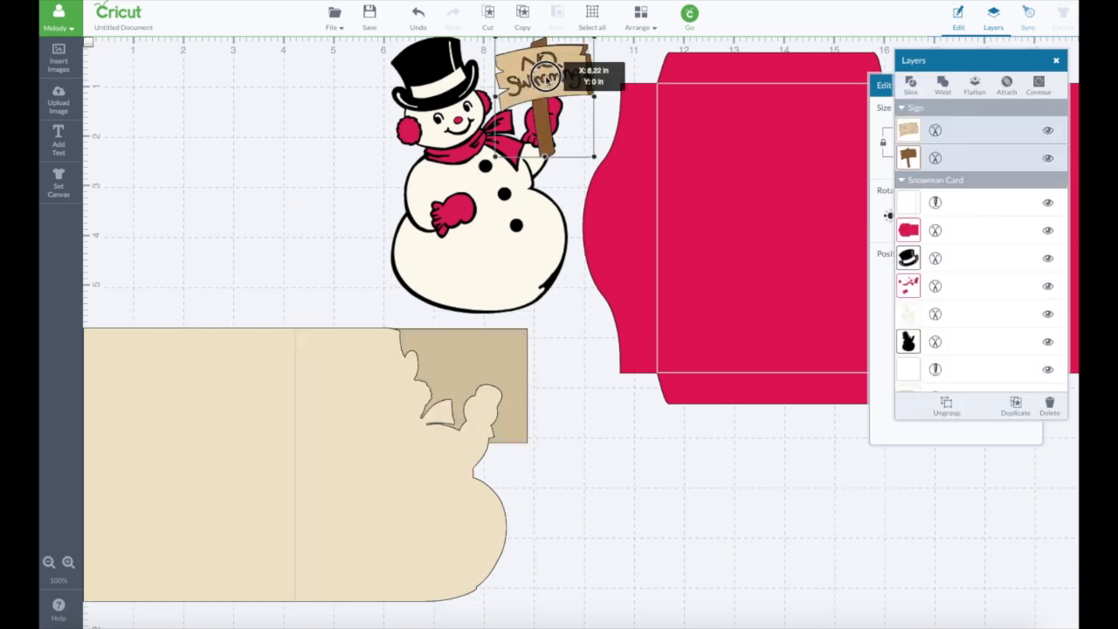
mouse_move(546, 75)
mouse_down()
mouse_move(536, 76)
mouse_move(548, 80)
mouse_up()
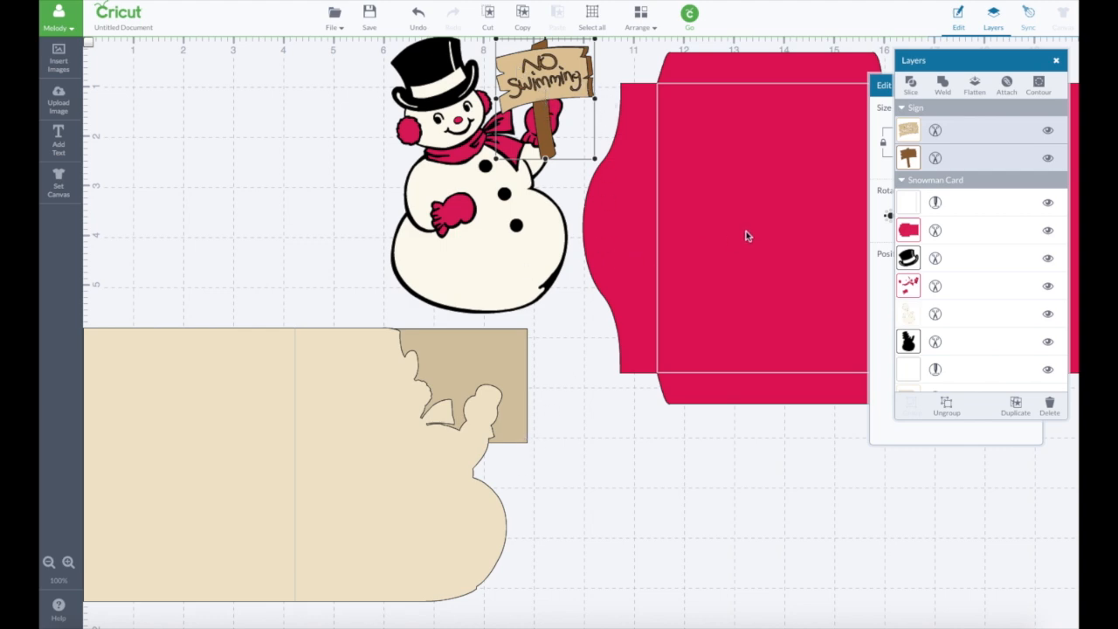
- Group the snowman's layers into one image and move it away from the card base, over the envelope's lower edge
click(507, 362)
click(509, 363)
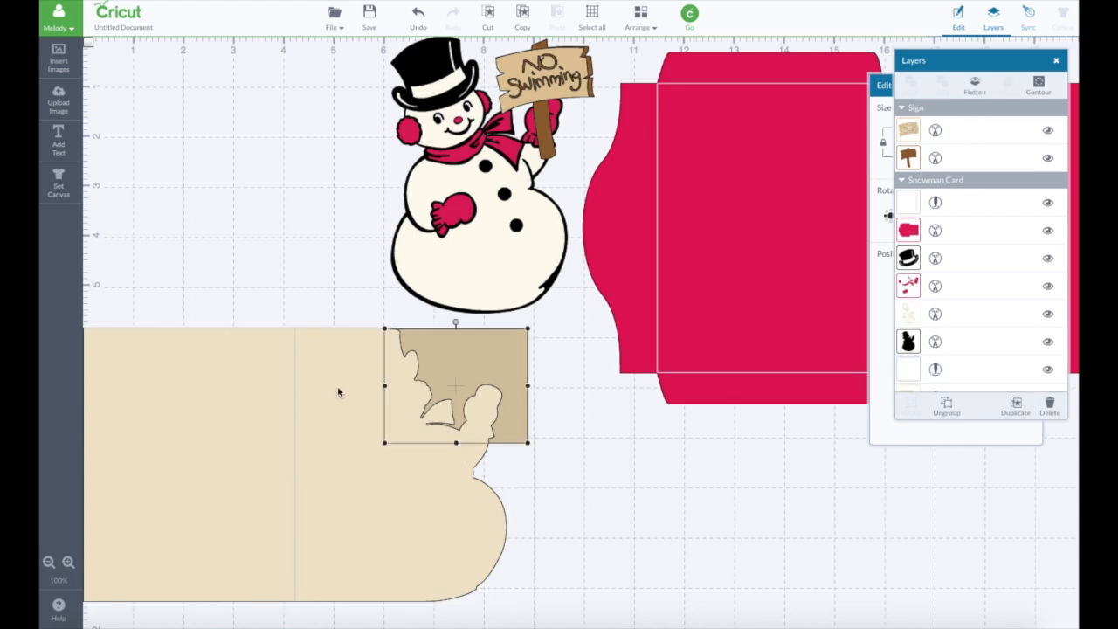
click(467, 349)
click(507, 349)
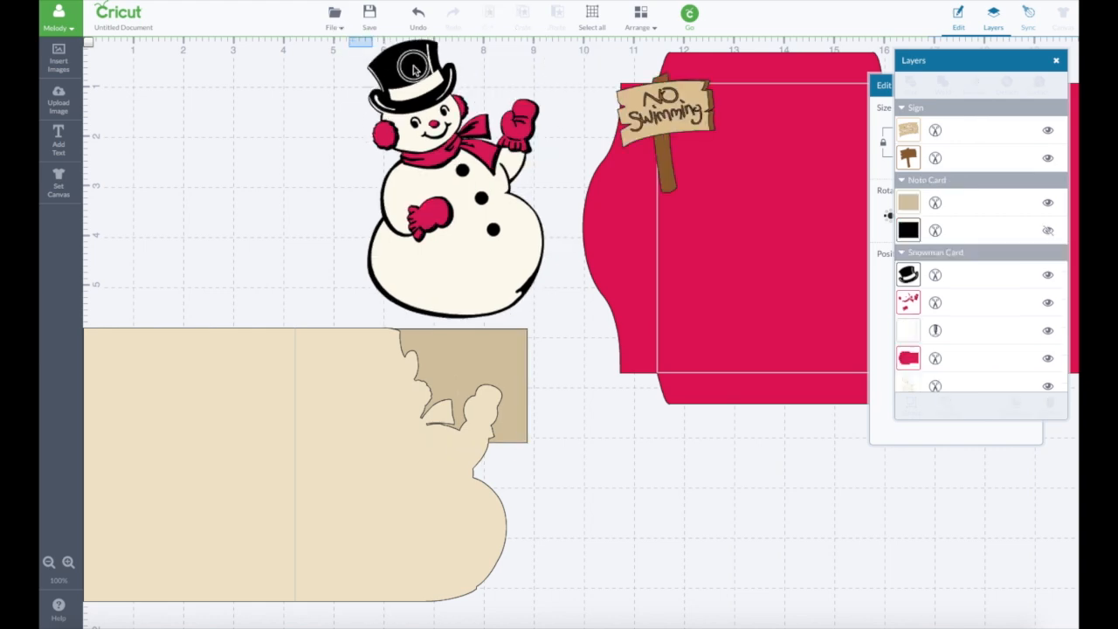
drag(349, 37, 571, 327)
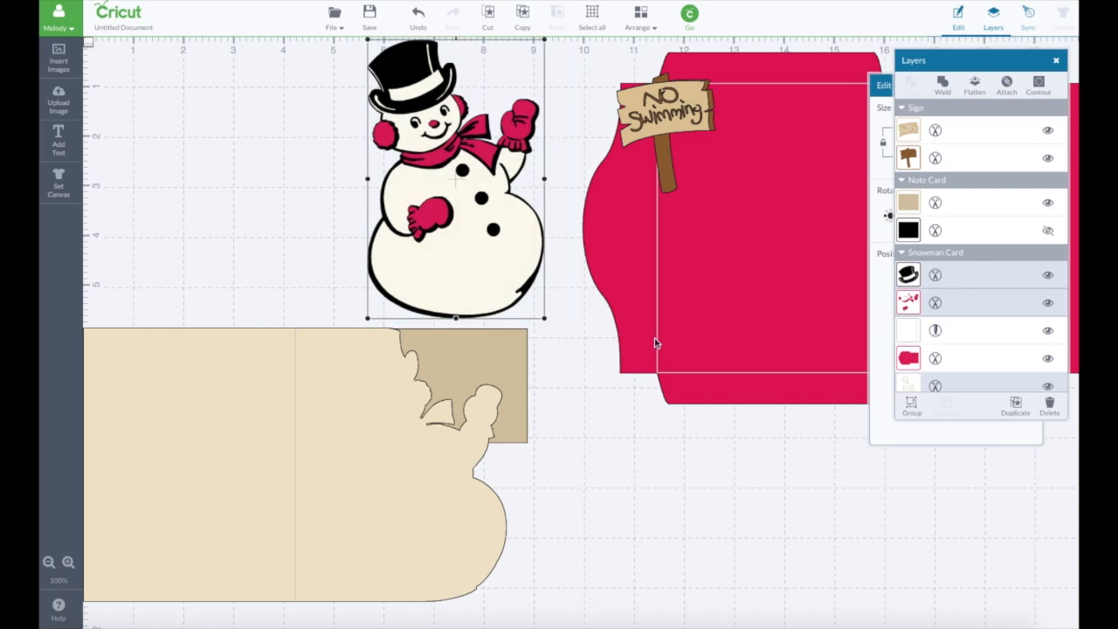
click(912, 403)
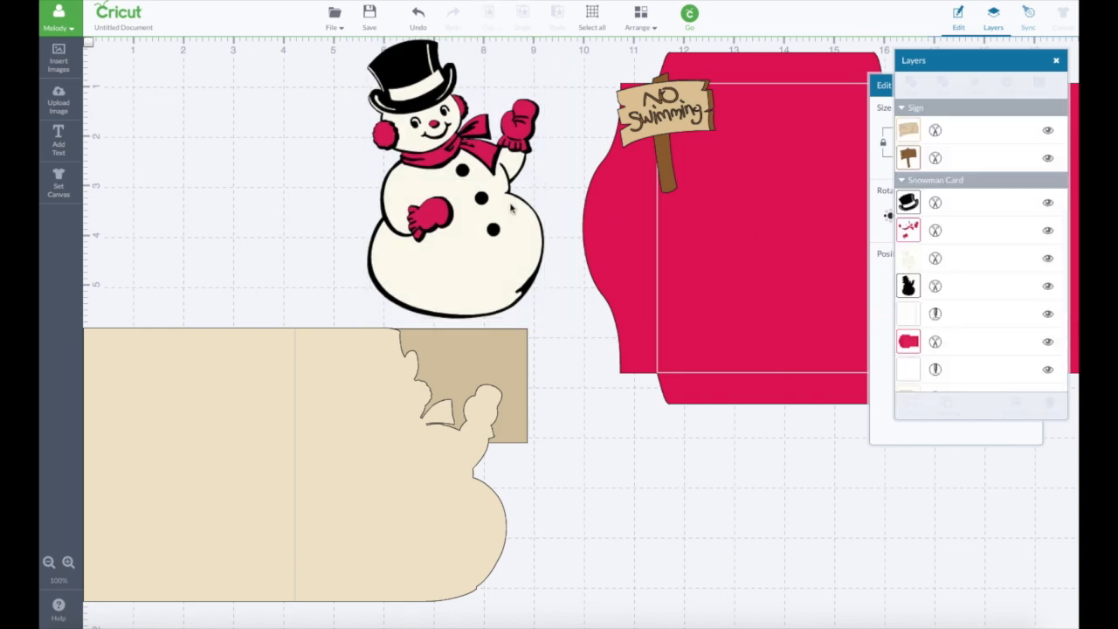
drag(512, 209, 856, 548)
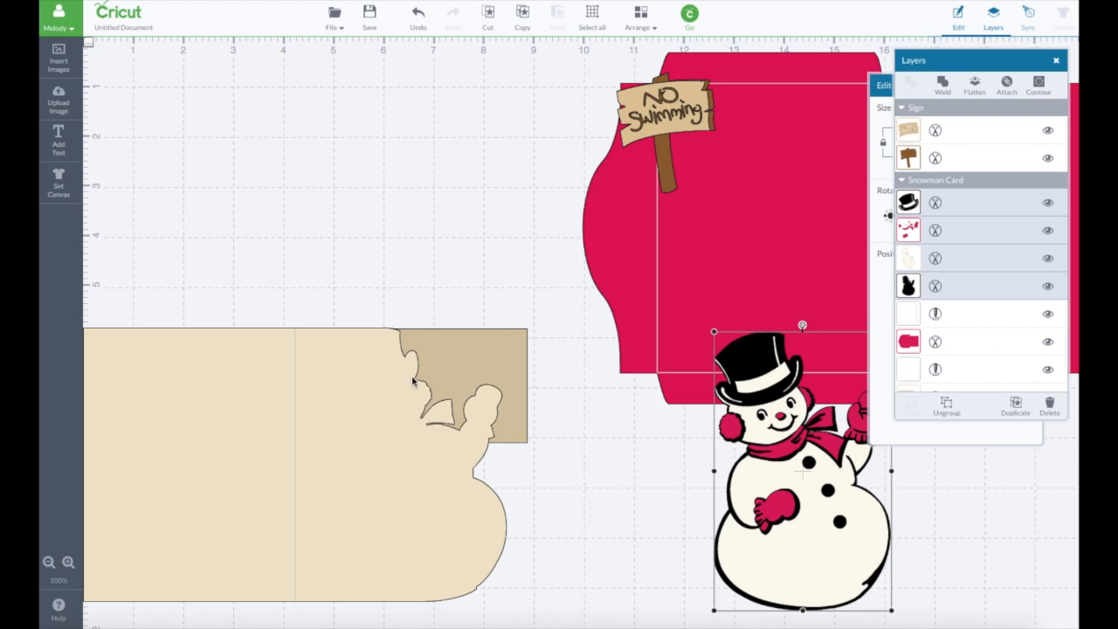
- Move the card base to the canvas's upper-left corner and fit the note card rectangle behind its cut-out end, about 3.35 by 5.47 in
drag(413, 381, 404, 135)
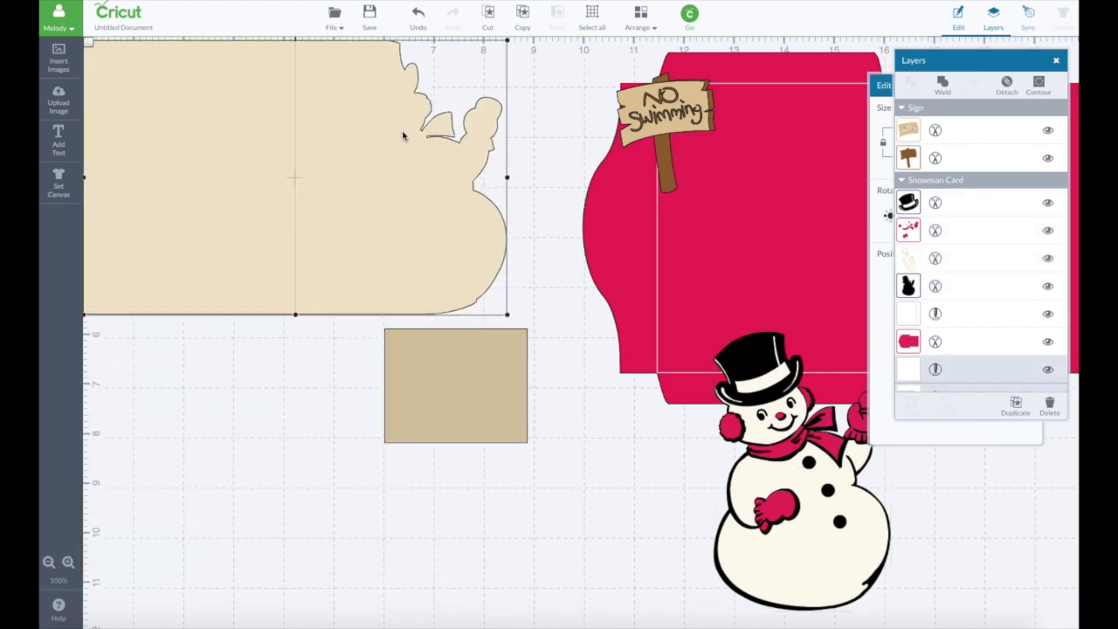
click(471, 400)
click(452, 281)
click(877, 290)
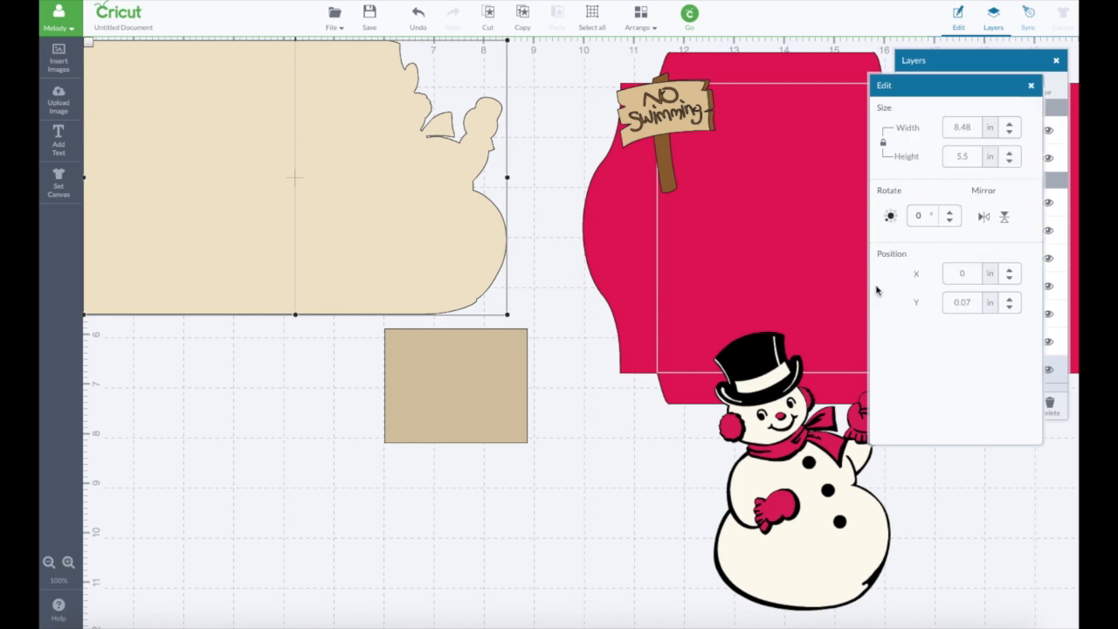
drag(931, 83, 865, 80)
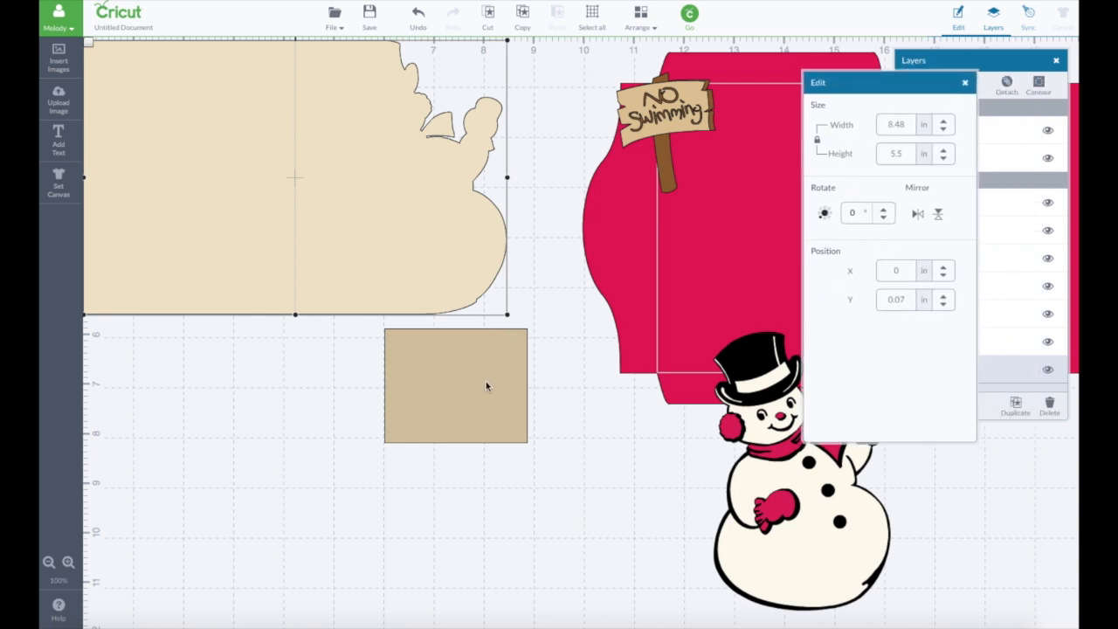
drag(486, 386, 512, 99)
drag(428, 156, 436, 314)
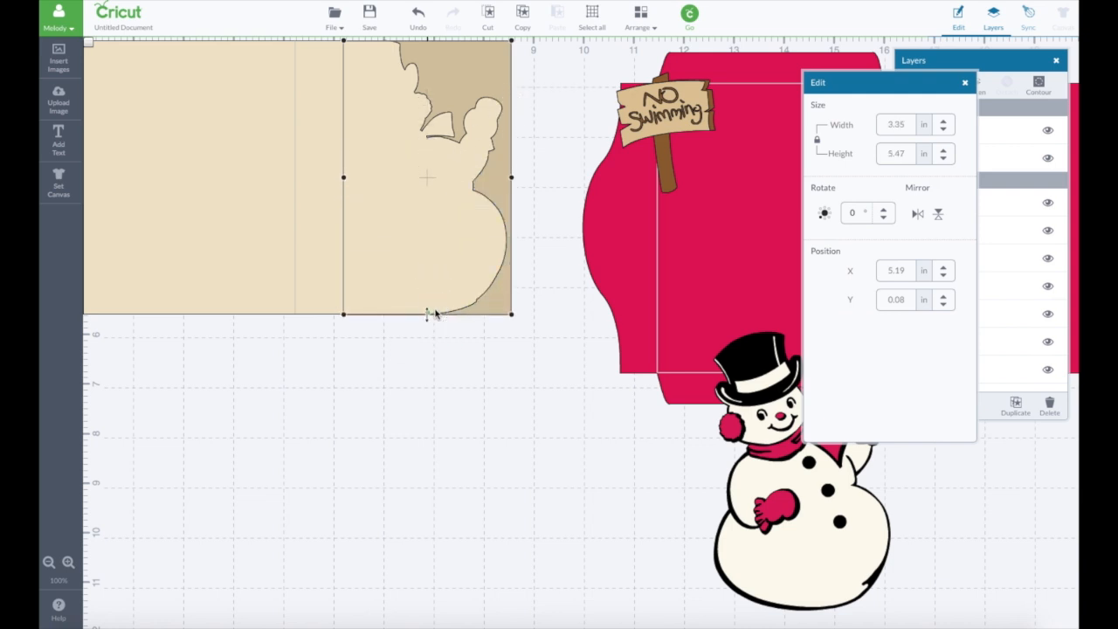
- Detach the score line from the tan card base
click(296, 205)
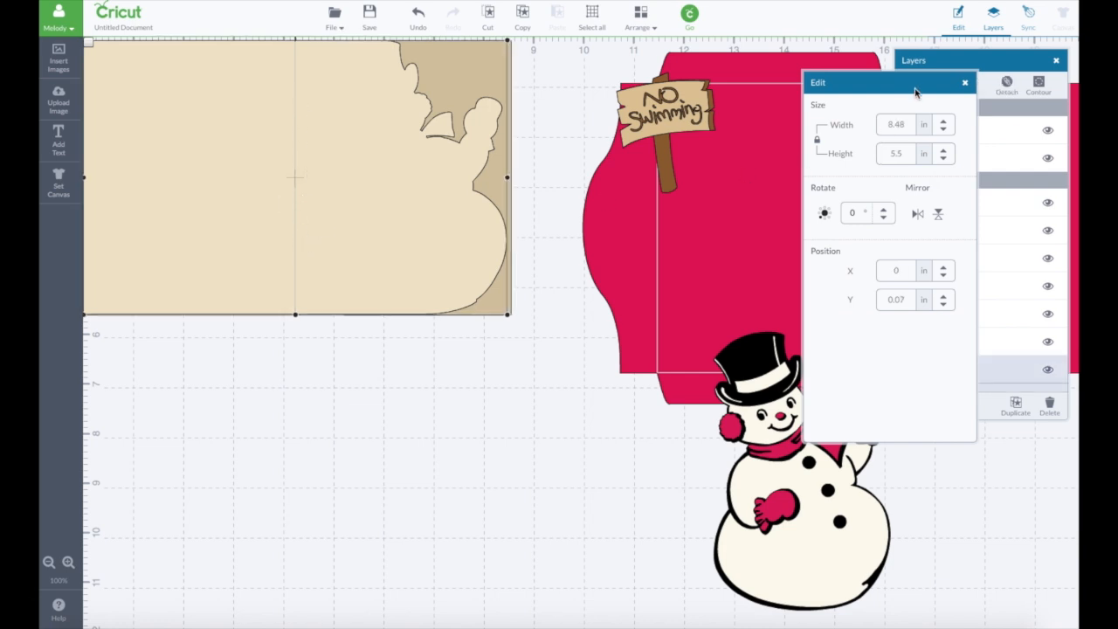
click(934, 62)
click(1006, 87)
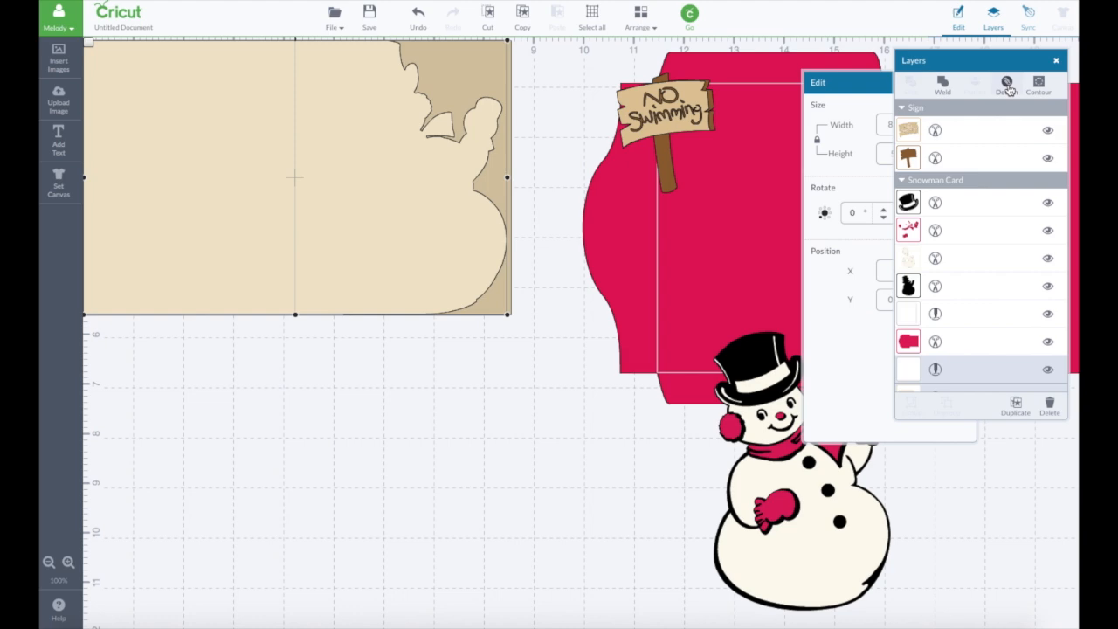
click(1007, 87)
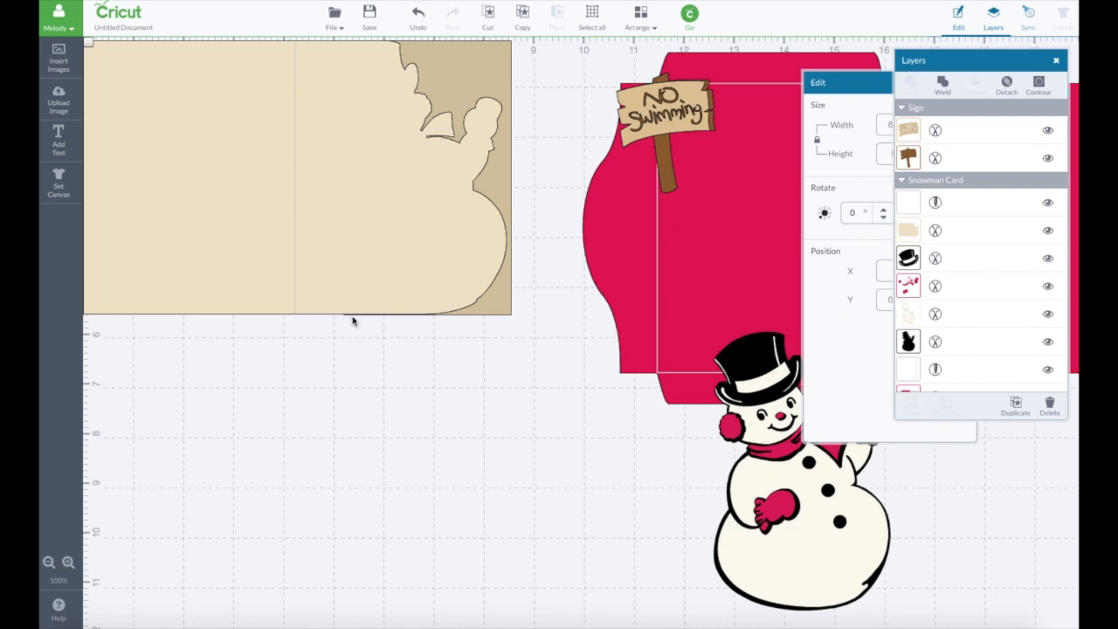
- Adjust the note card rectangle's bottom edge to line up with the bottom of the card base
click(480, 312)
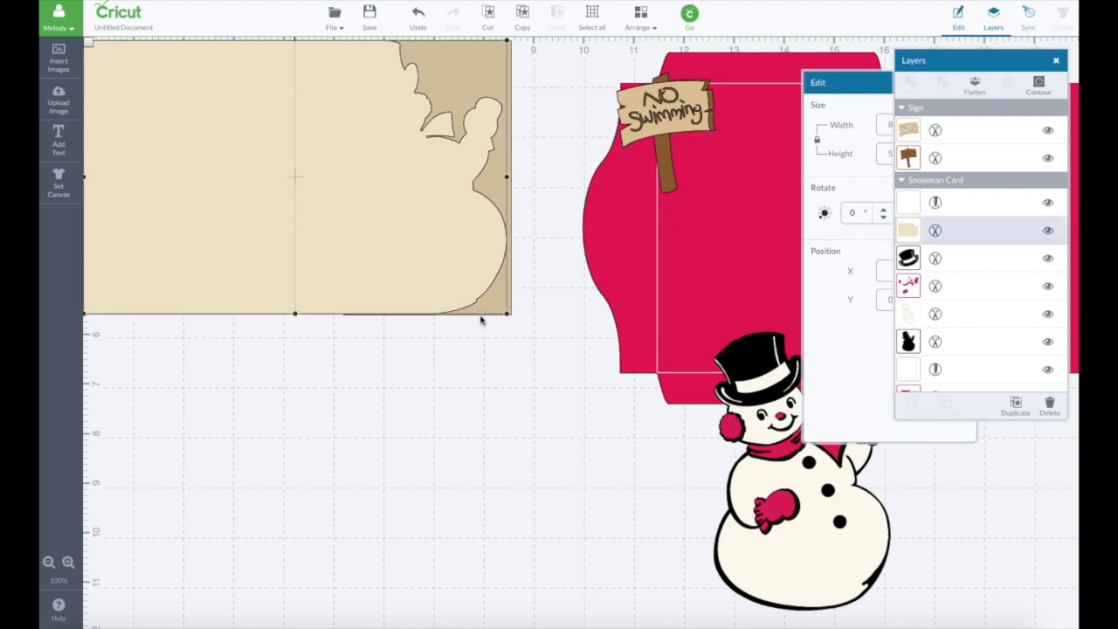
click(511, 314)
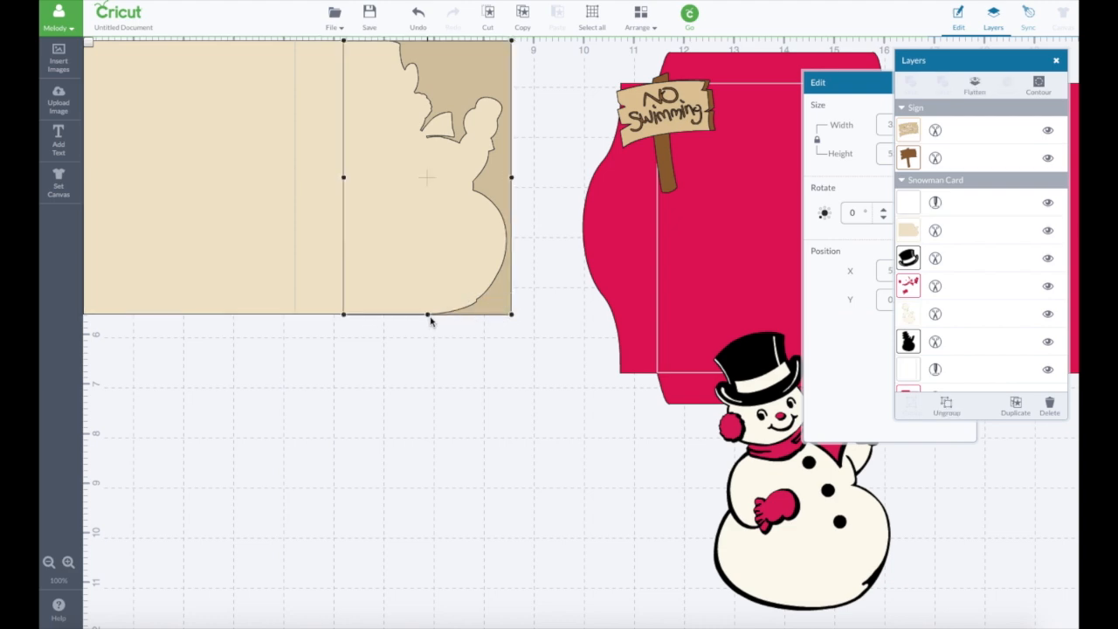
drag(428, 316, 429, 316)
- Try welding the card base and the note card rectangle into one shape, and undo the weld
click(333, 278)
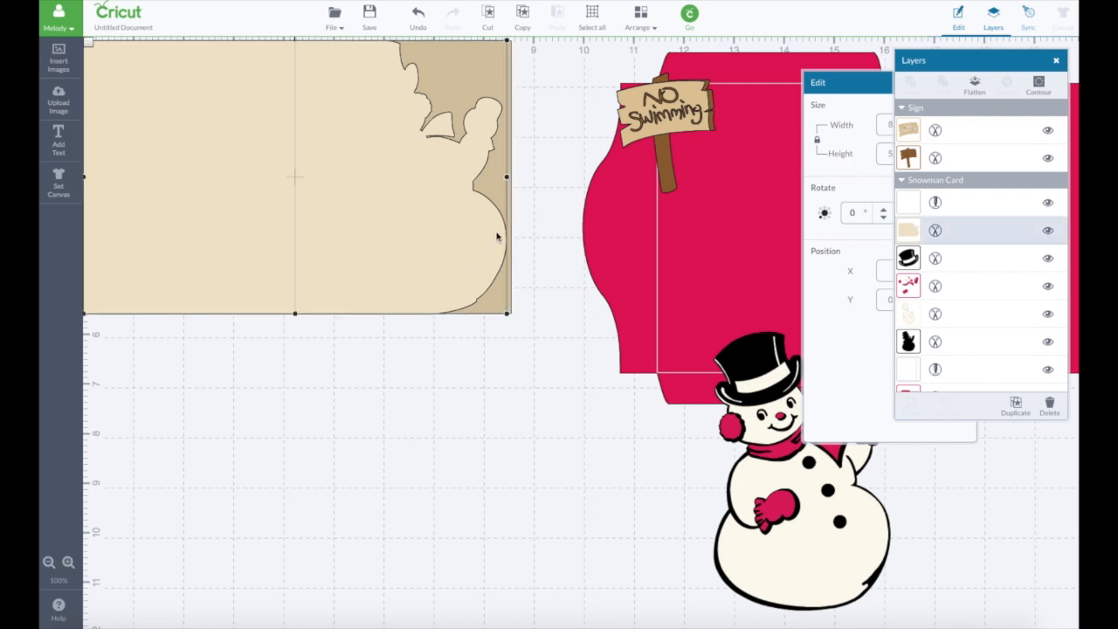
shift+click(509, 194)
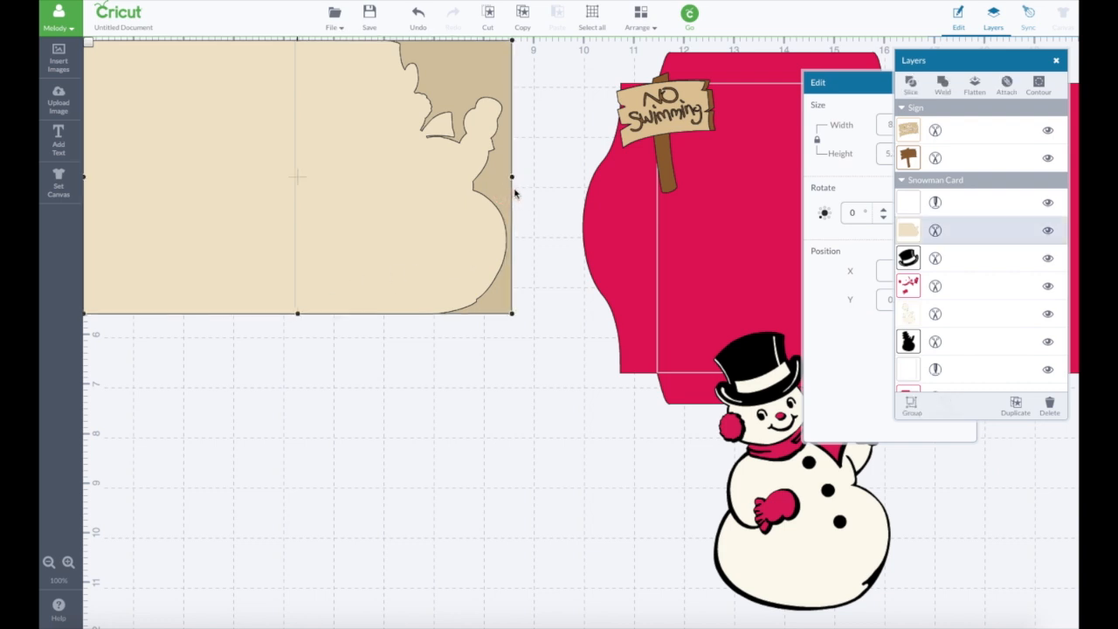
click(943, 87)
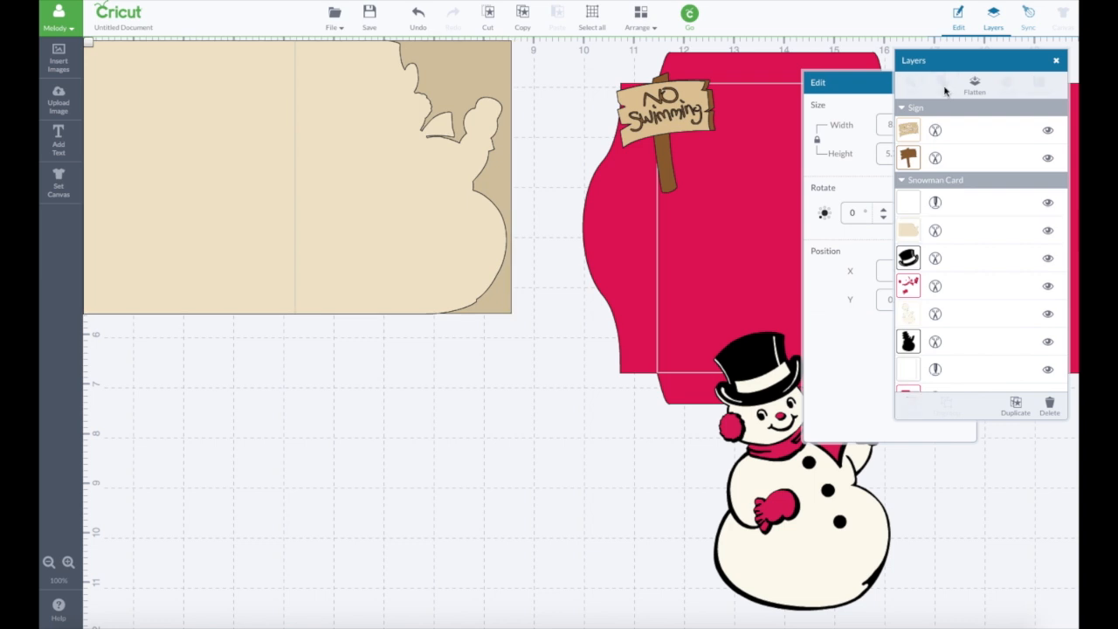
click(443, 329)
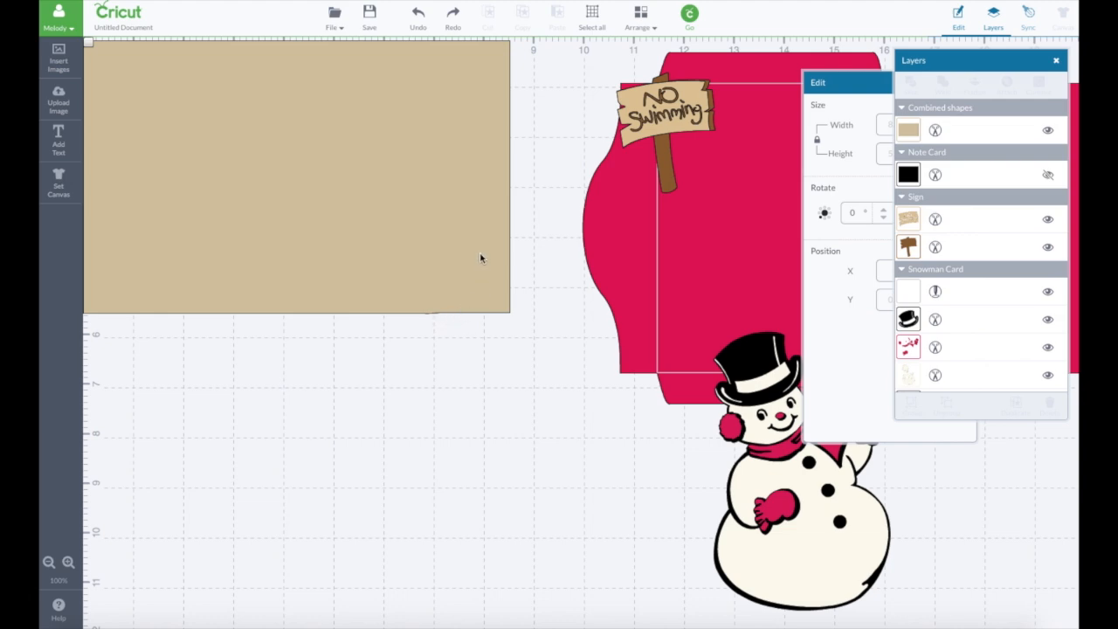
click(418, 22)
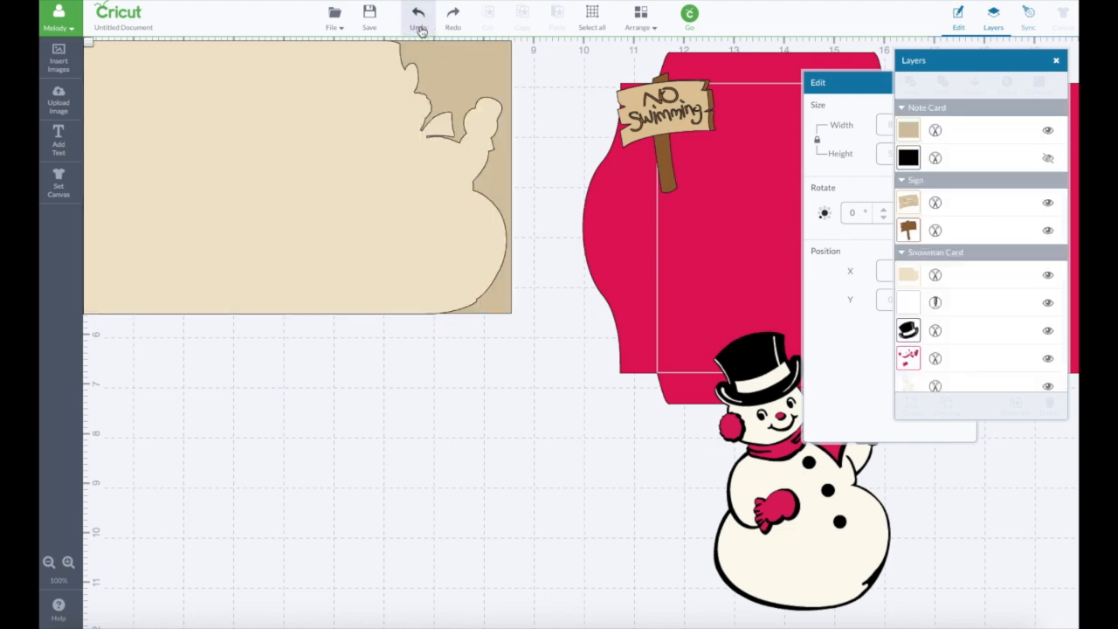
- Fine-tune the note card rectangle's height so its lower edge meets the bottom edge of the card base
click(502, 302)
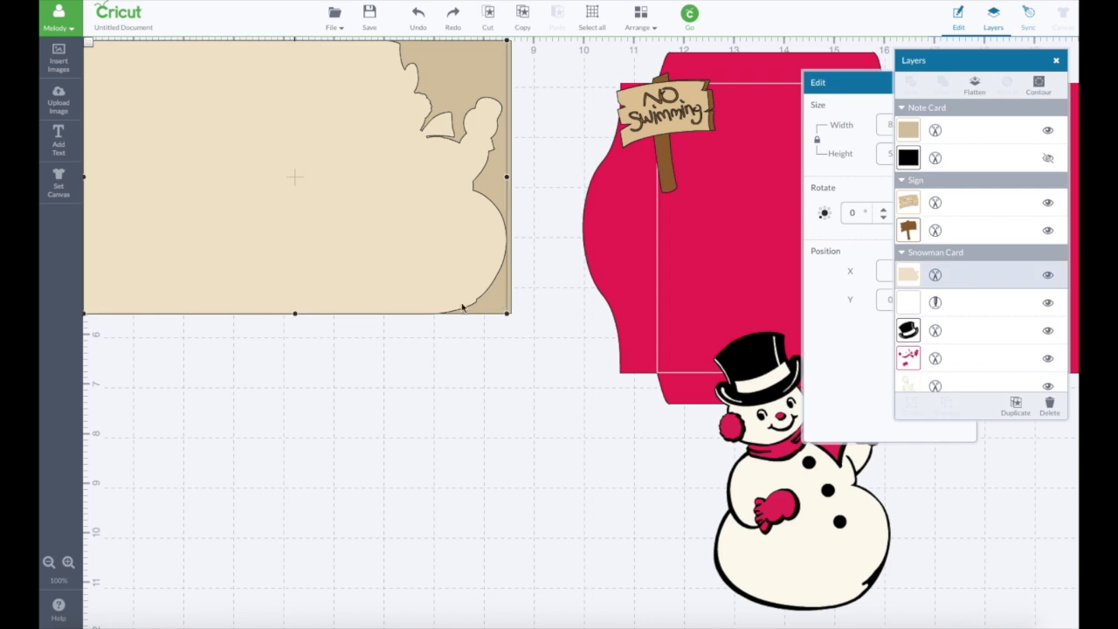
click(510, 307)
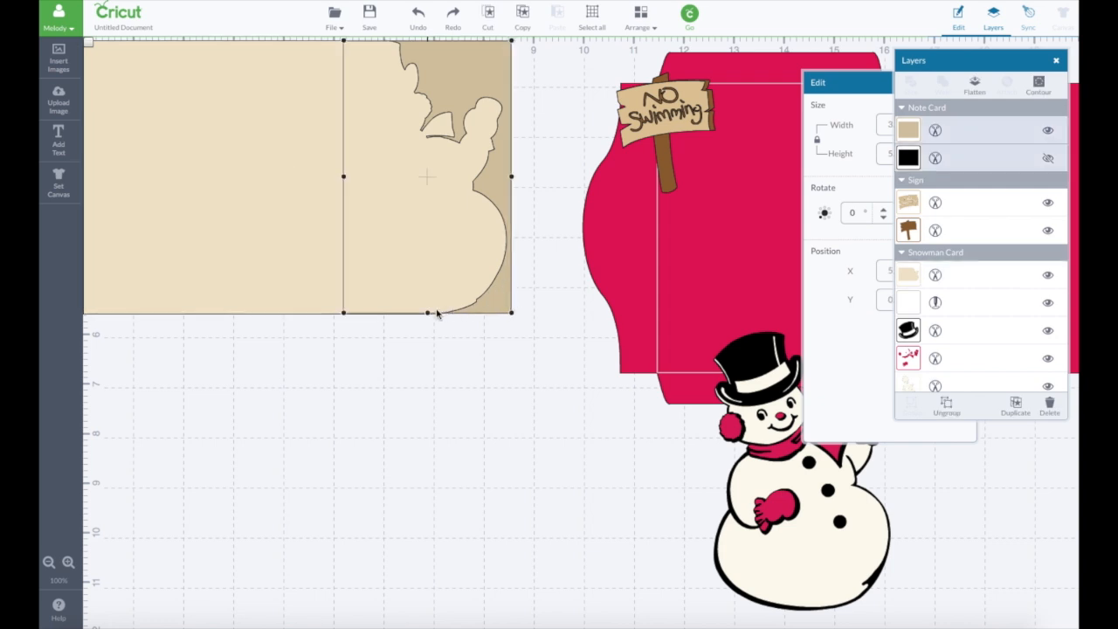
drag(427, 313, 427, 313)
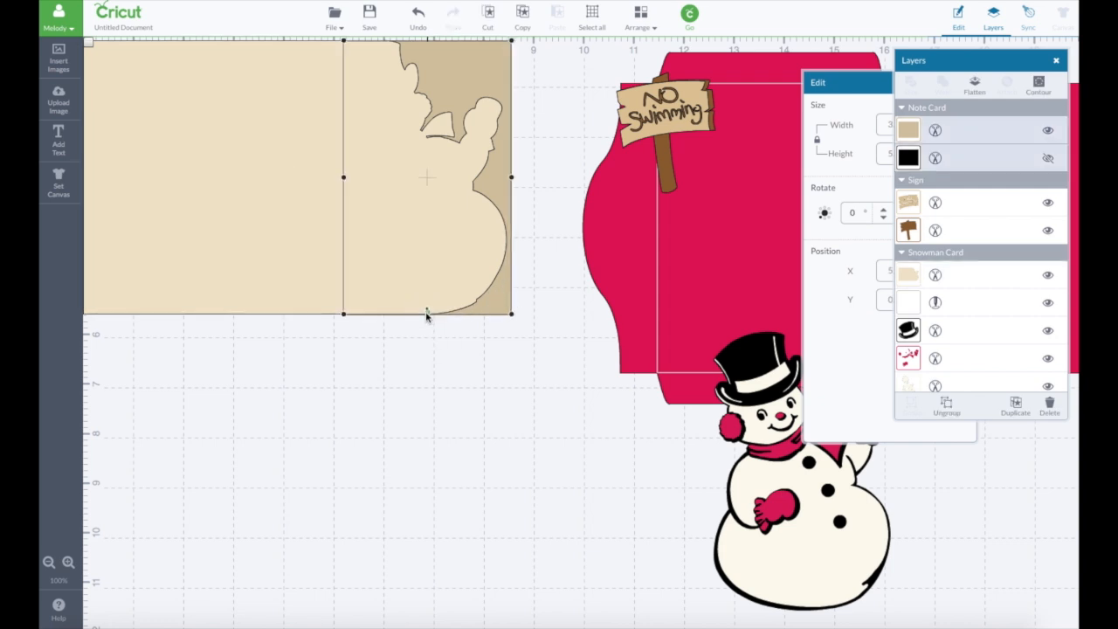
click(49, 563)
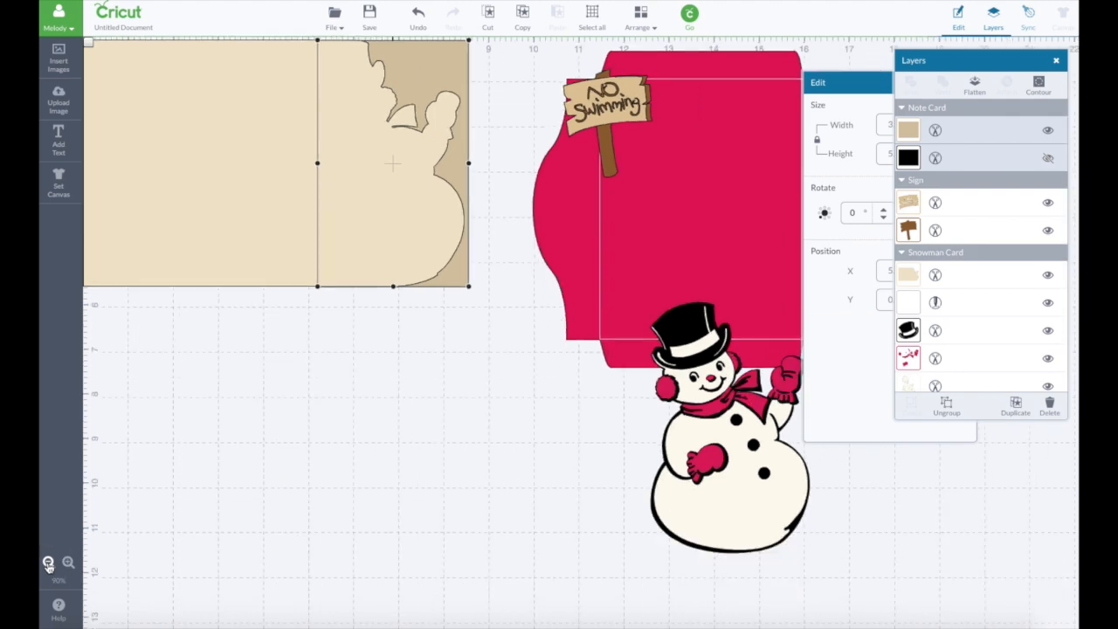
- Nudge the note card rectangle's lower edge so it sits exactly flush with the card base's bottom line
click(49, 562)
click(68, 563)
click(68, 562)
click(68, 562)
click(68, 562)
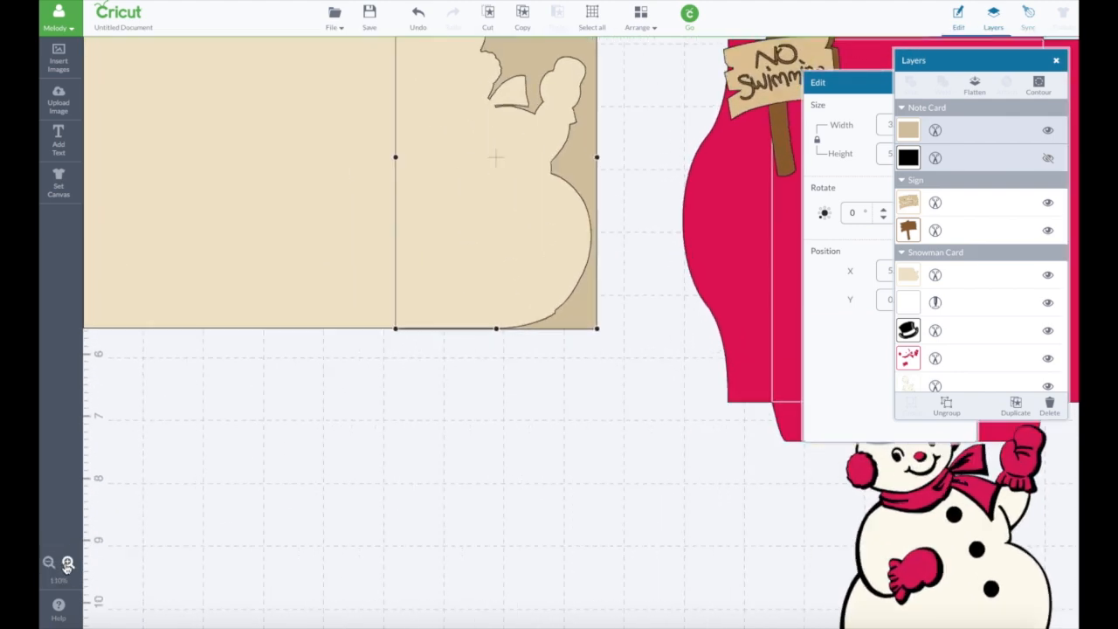
click(68, 563)
click(68, 562)
click(68, 562)
click(68, 562)
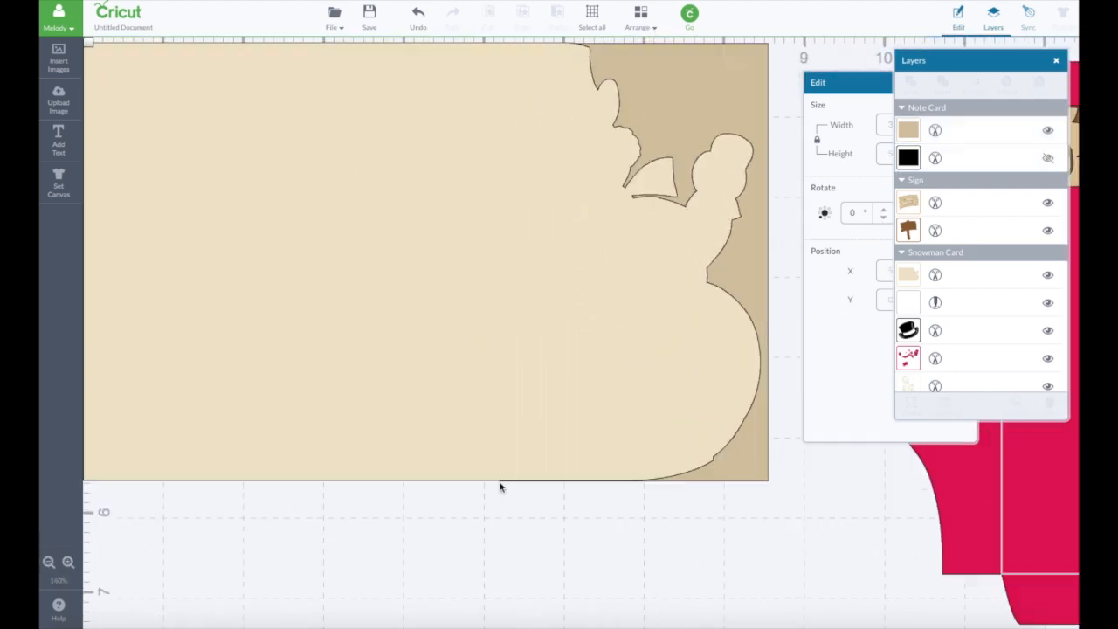
click(701, 482)
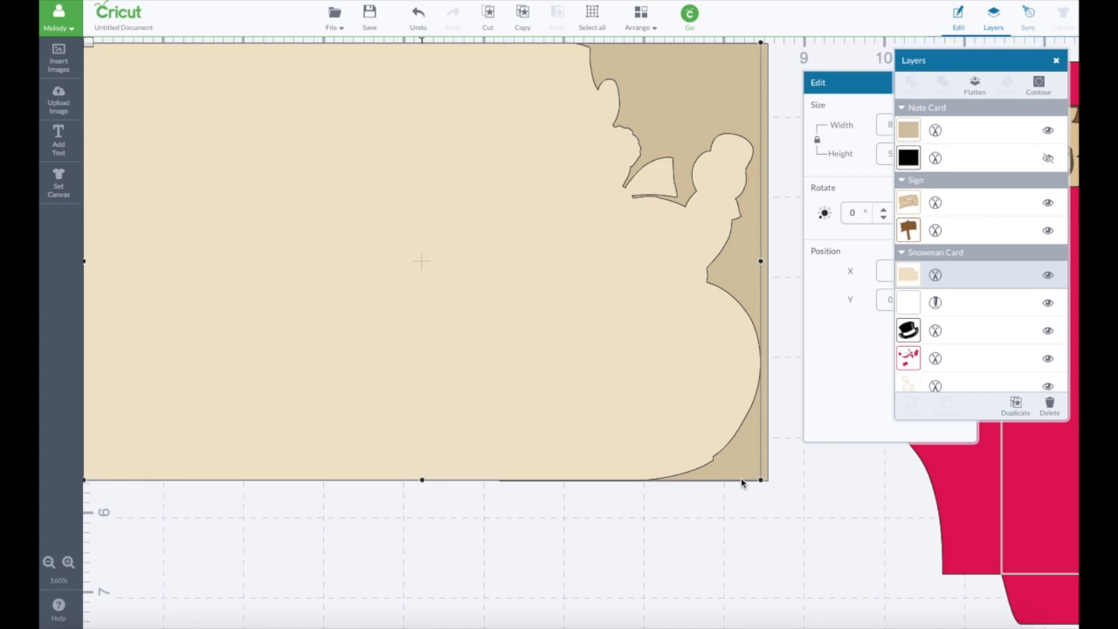
click(766, 470)
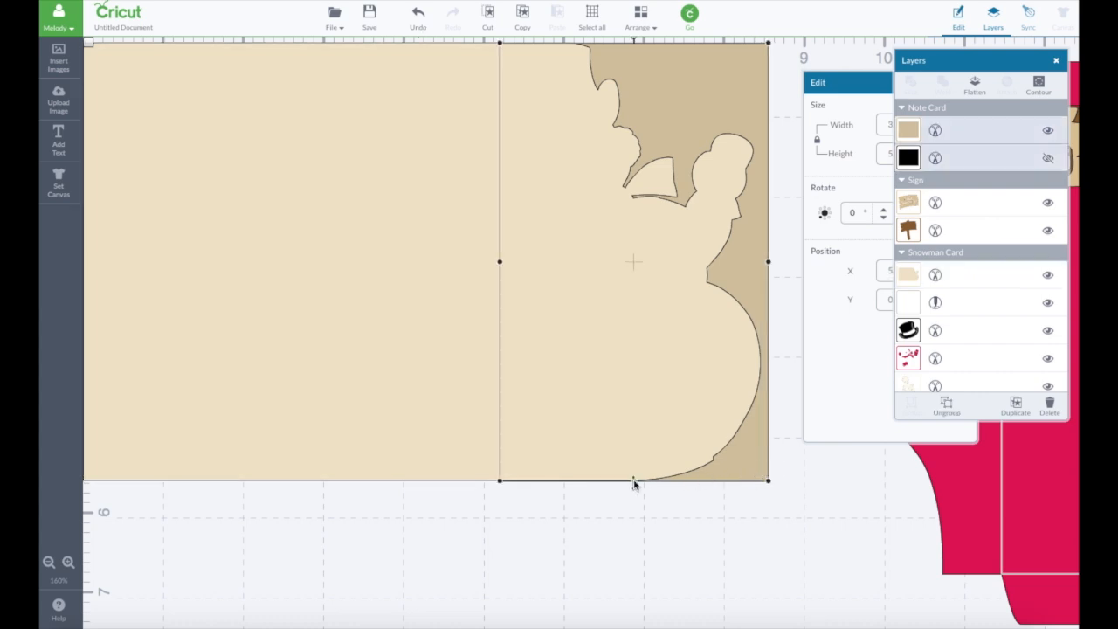
drag(634, 481, 634, 481)
click(655, 515)
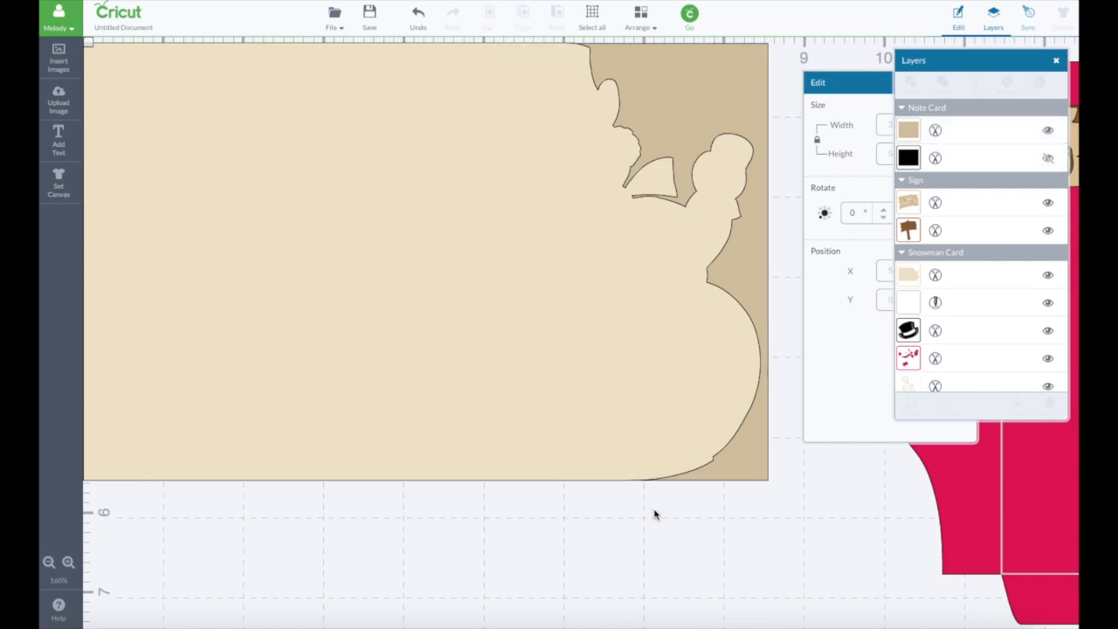
- Weld the snowman-shaped card base and the note card rectangle into one shape
click(745, 457)
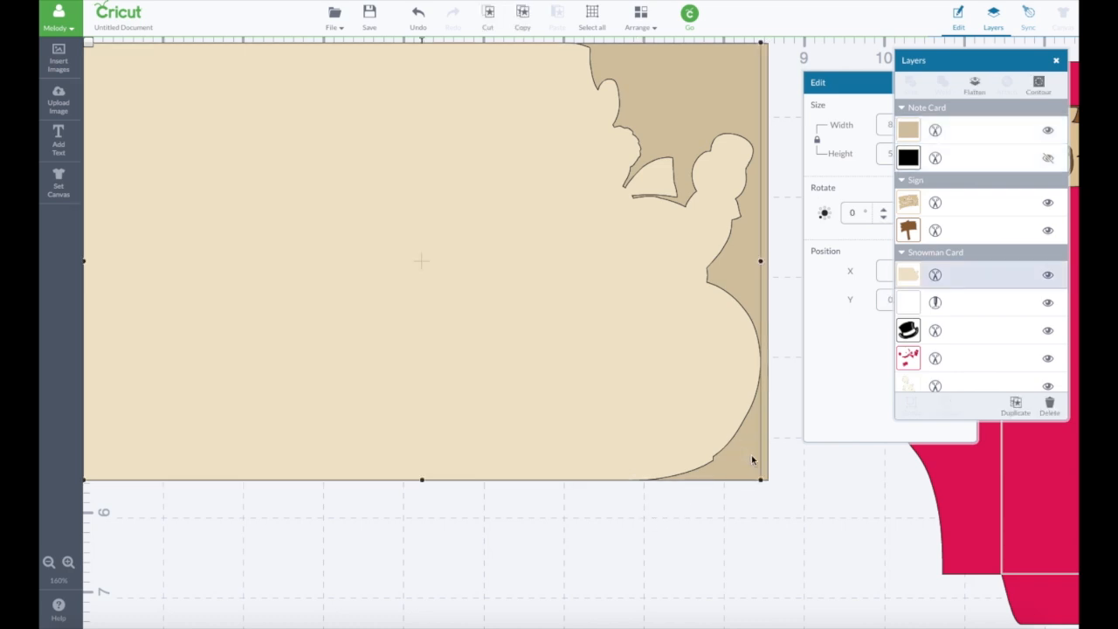
shift+click(768, 454)
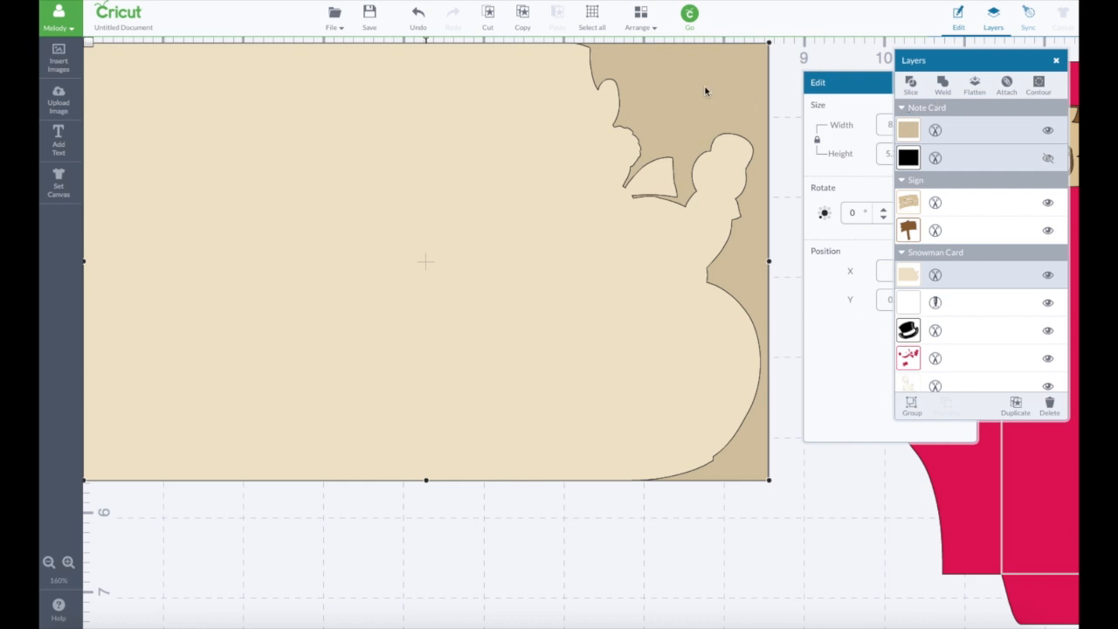
click(943, 85)
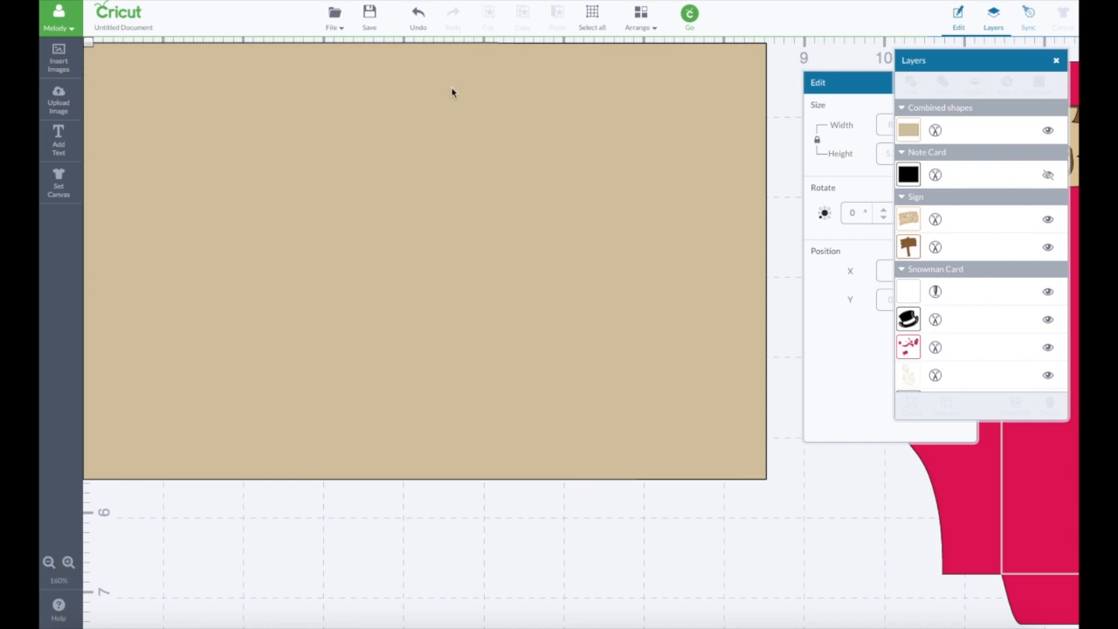
- Send the welded rectangular card base to the back, behind the score line
click(606, 111)
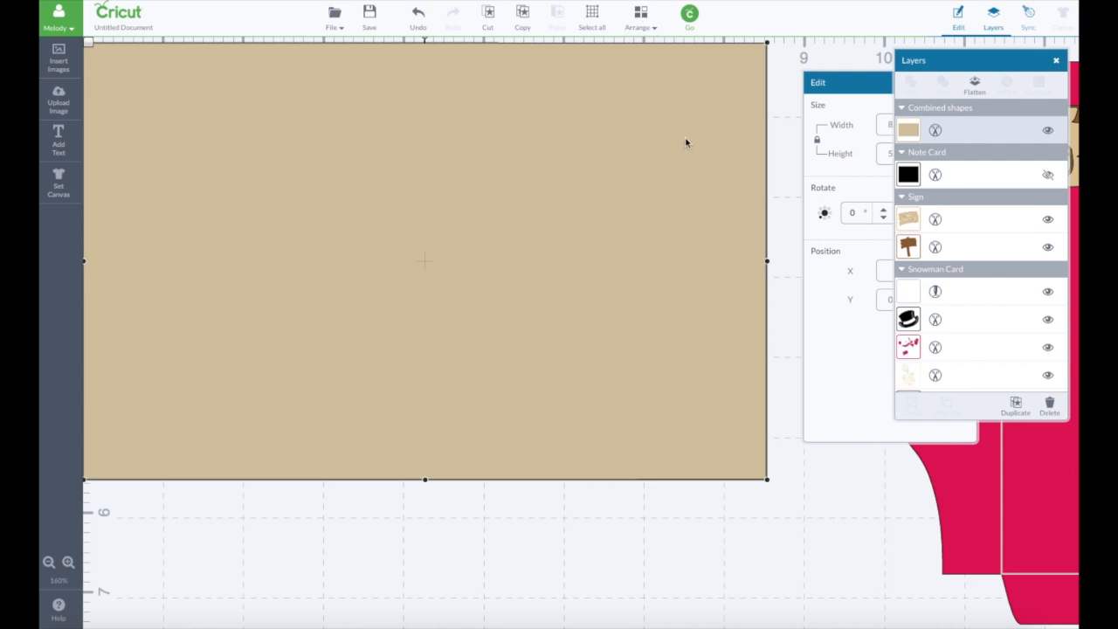
click(640, 15)
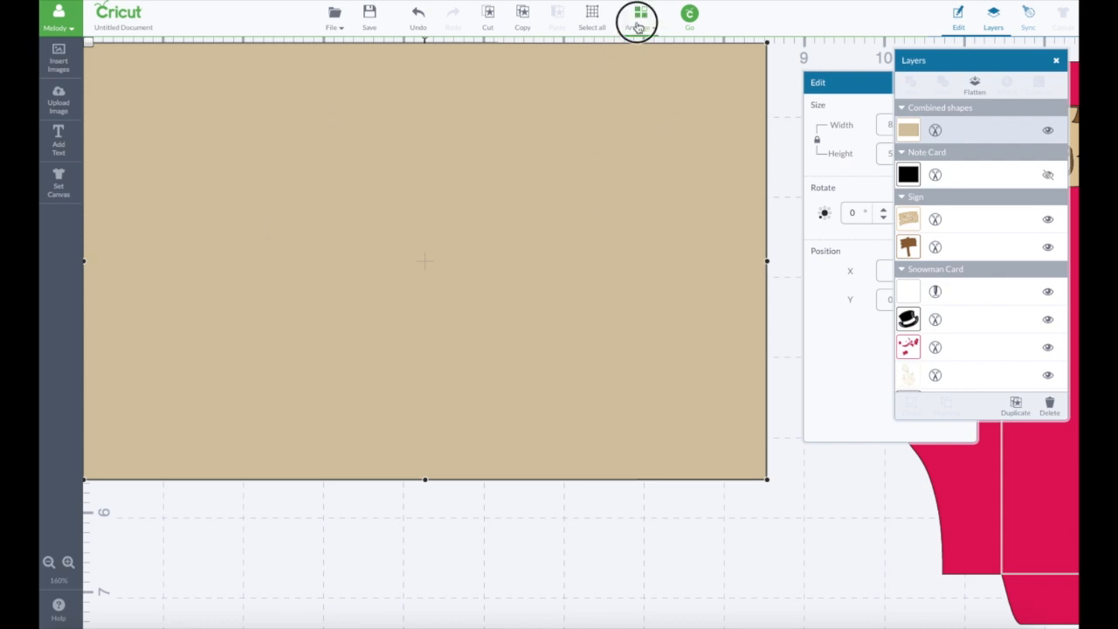
click(655, 61)
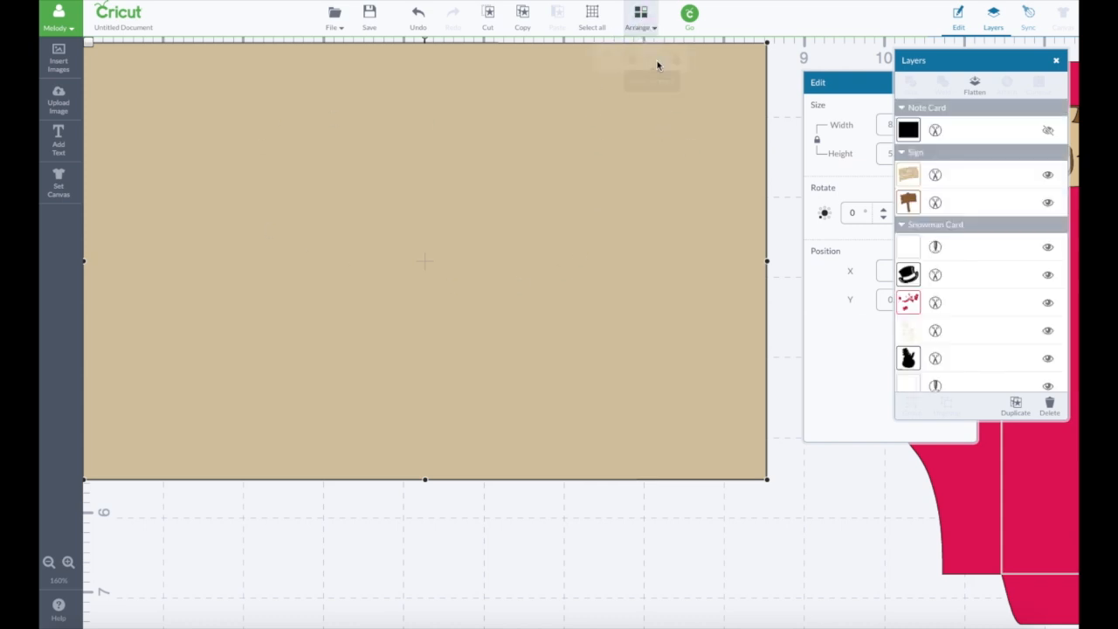
- Attach the vertical score line to the welded card base
click(423, 119)
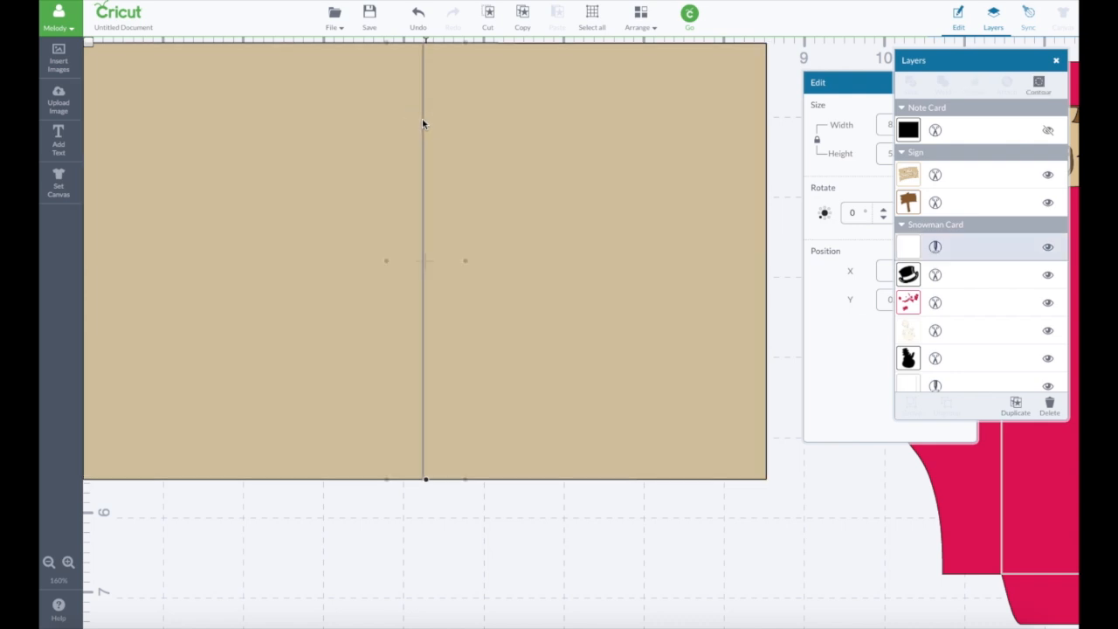
shift+click(604, 131)
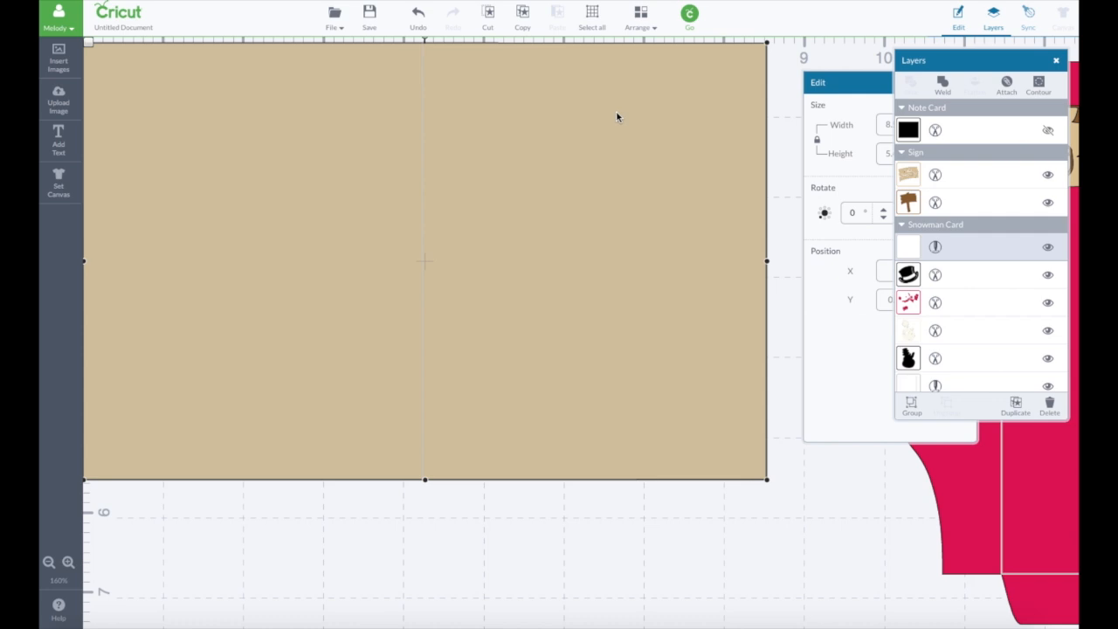
click(68, 563)
click(68, 564)
click(68, 563)
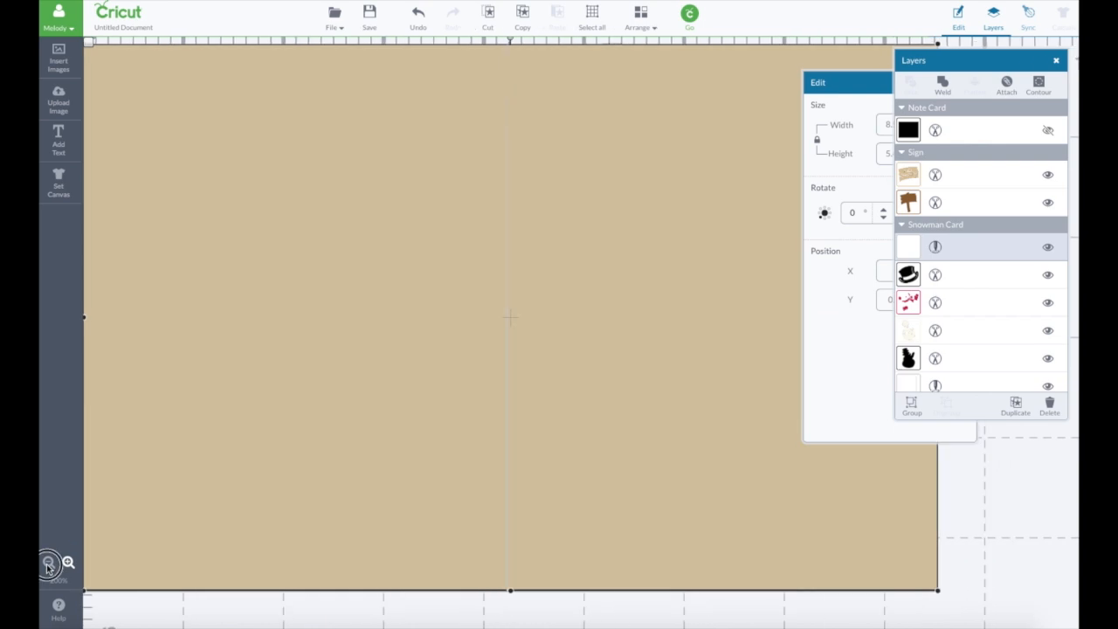
click(48, 565)
click(48, 565)
click(48, 565)
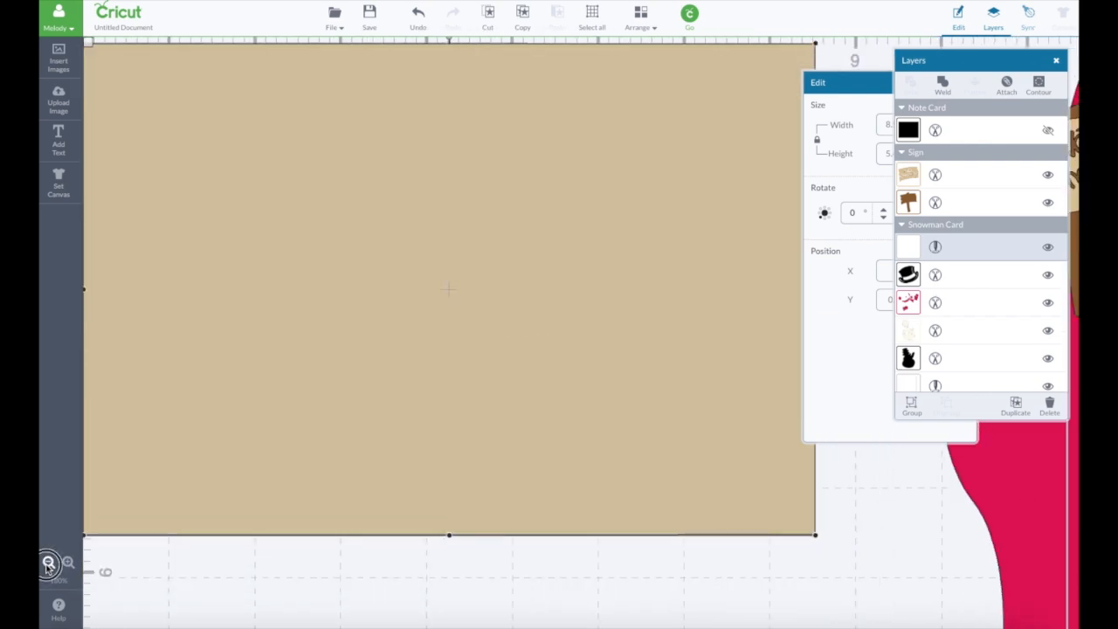
click(48, 563)
click(48, 563)
click(48, 563)
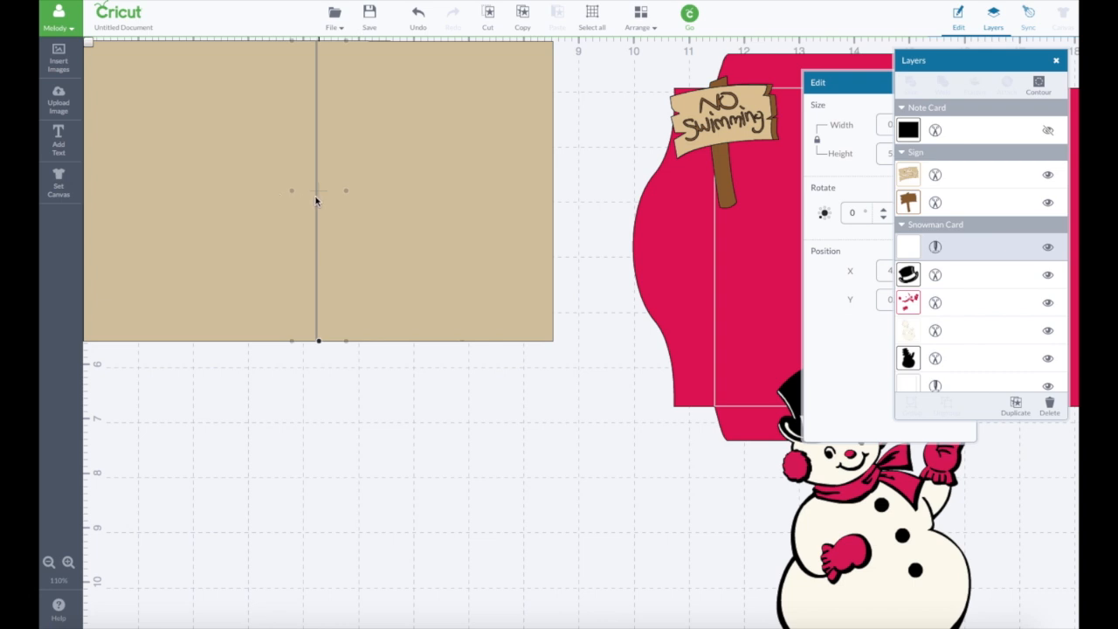
shift+click(433, 195)
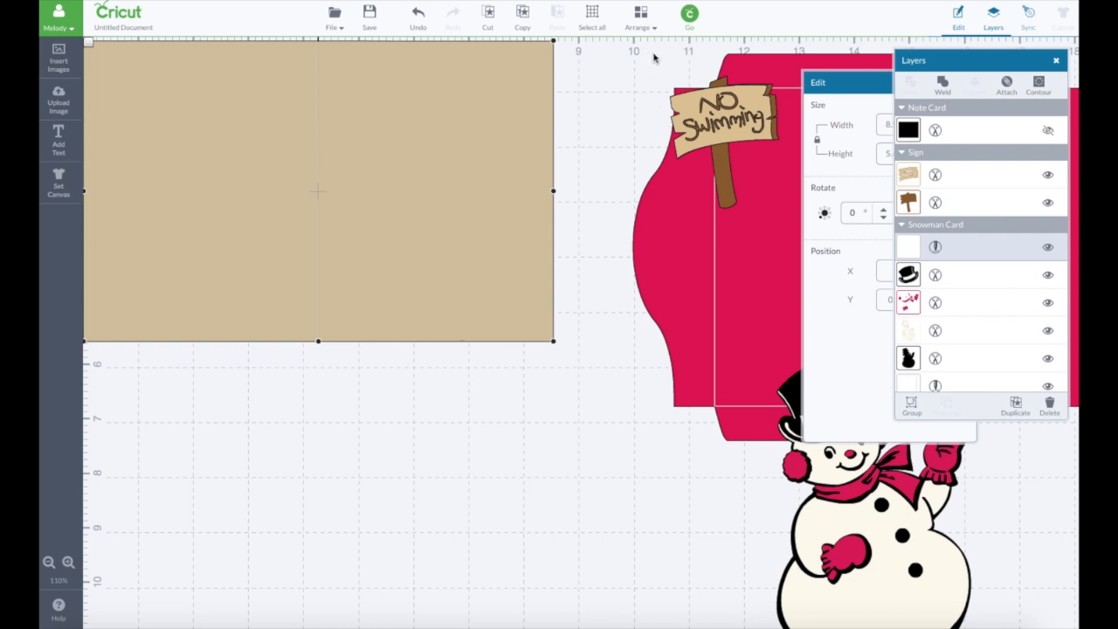
click(1007, 83)
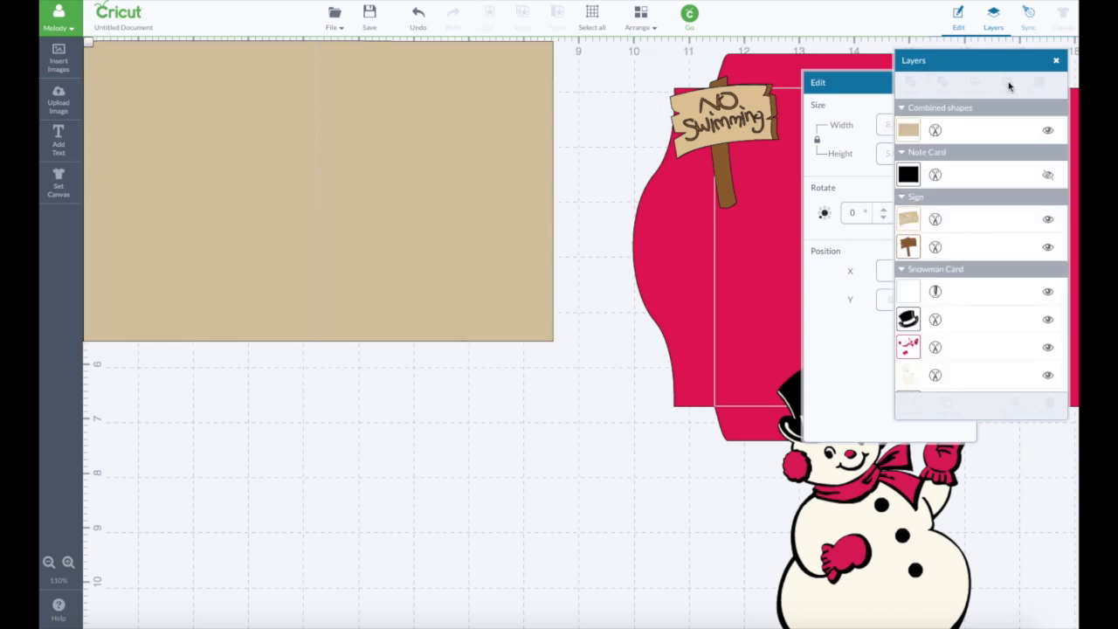
- Recolor the welded card base light blue (#88b1d3) and shift it slightly down on the canvas
click(908, 131)
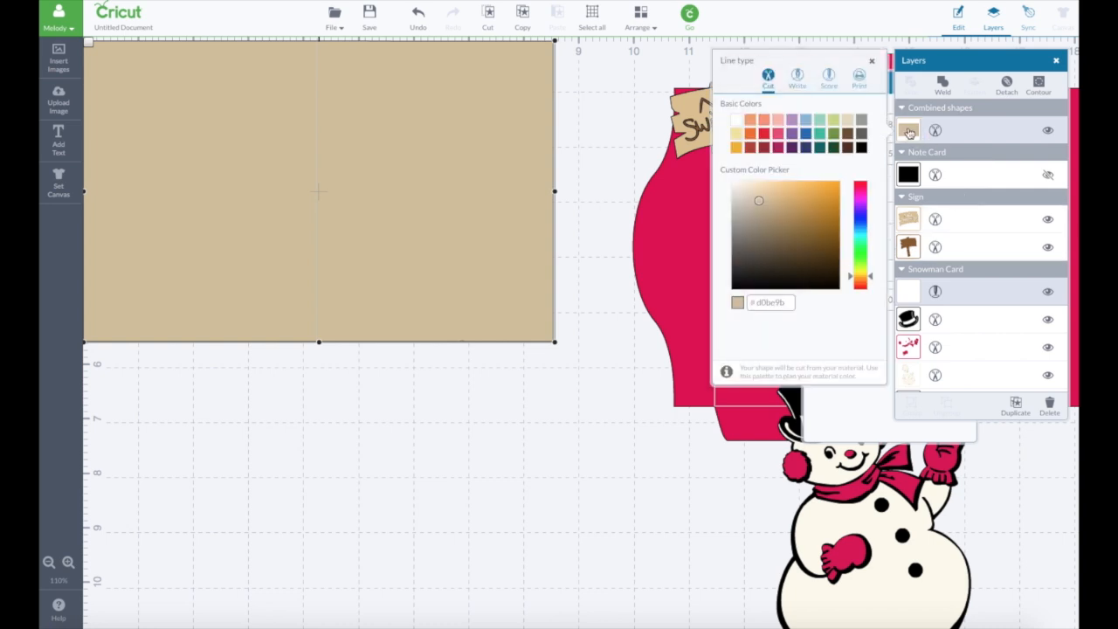
click(805, 119)
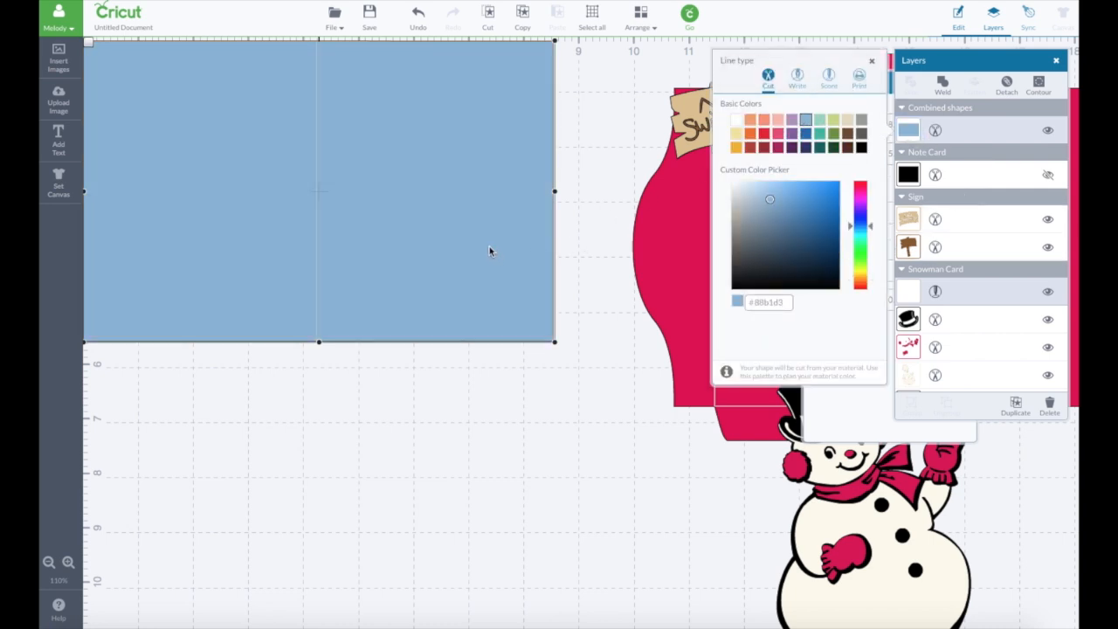
drag(489, 250, 494, 289)
click(591, 282)
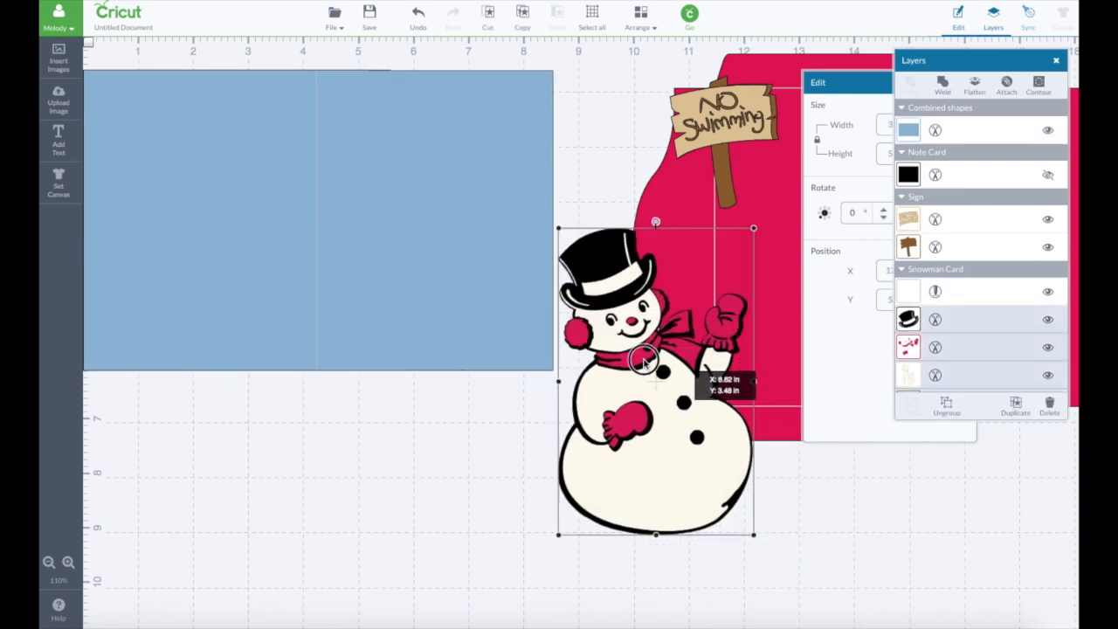
- Move the snowman onto the front half of the blue card and bring it to the front
drag(686, 387, 442, 224)
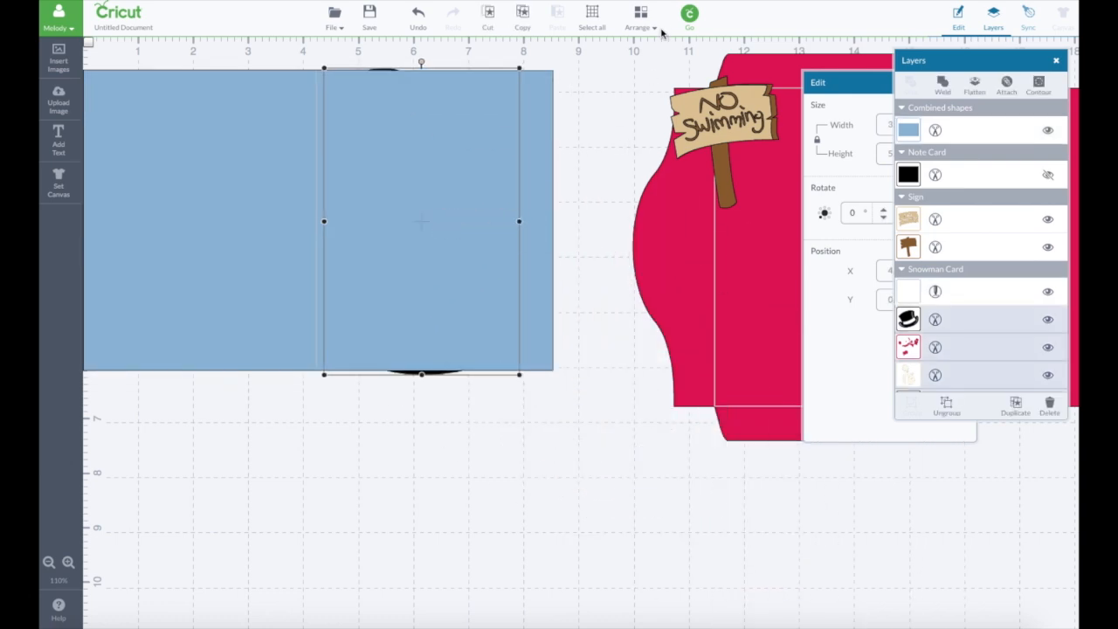
click(647, 25)
click(673, 59)
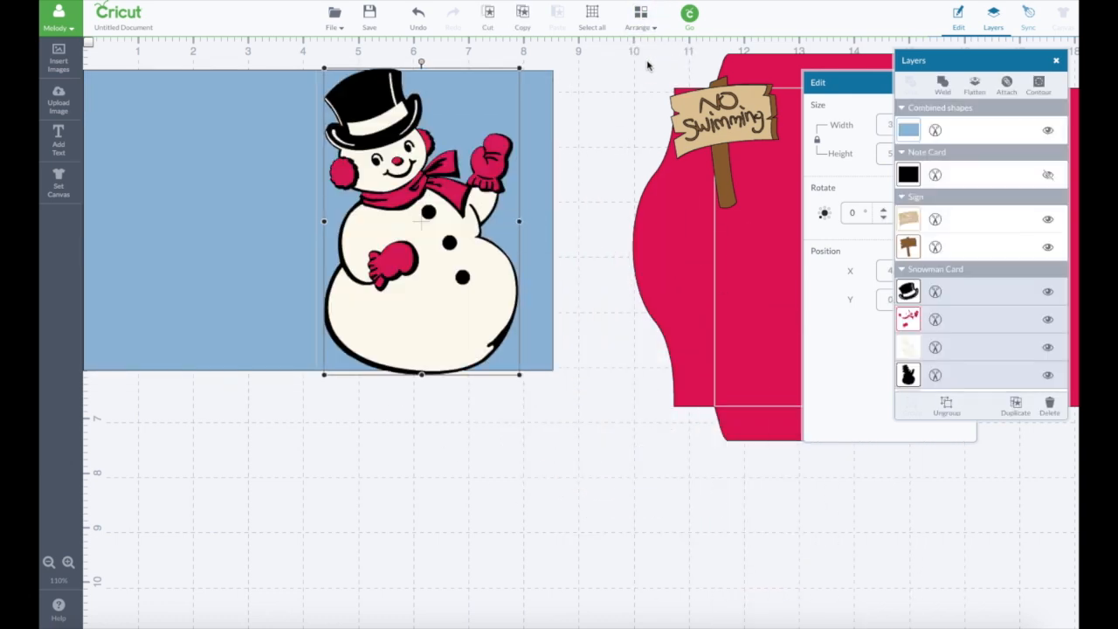
- Shrink the snowman to about 3.24 x 5.09 in and place it near the card's outer edge
drag(442, 282, 439, 282)
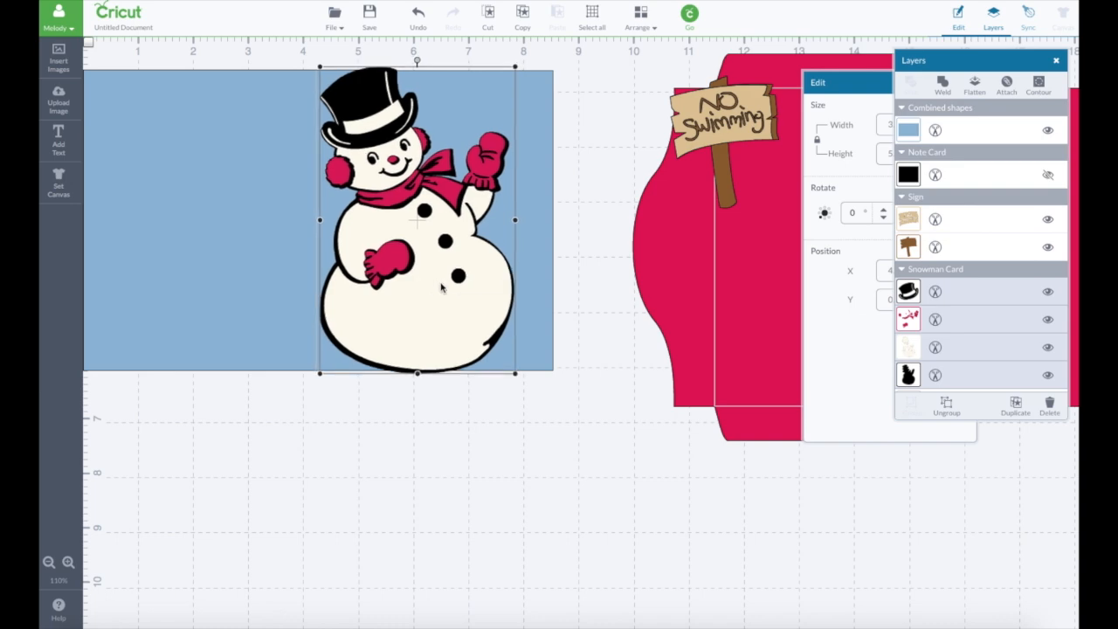
drag(515, 378, 497, 355)
drag(436, 299, 495, 303)
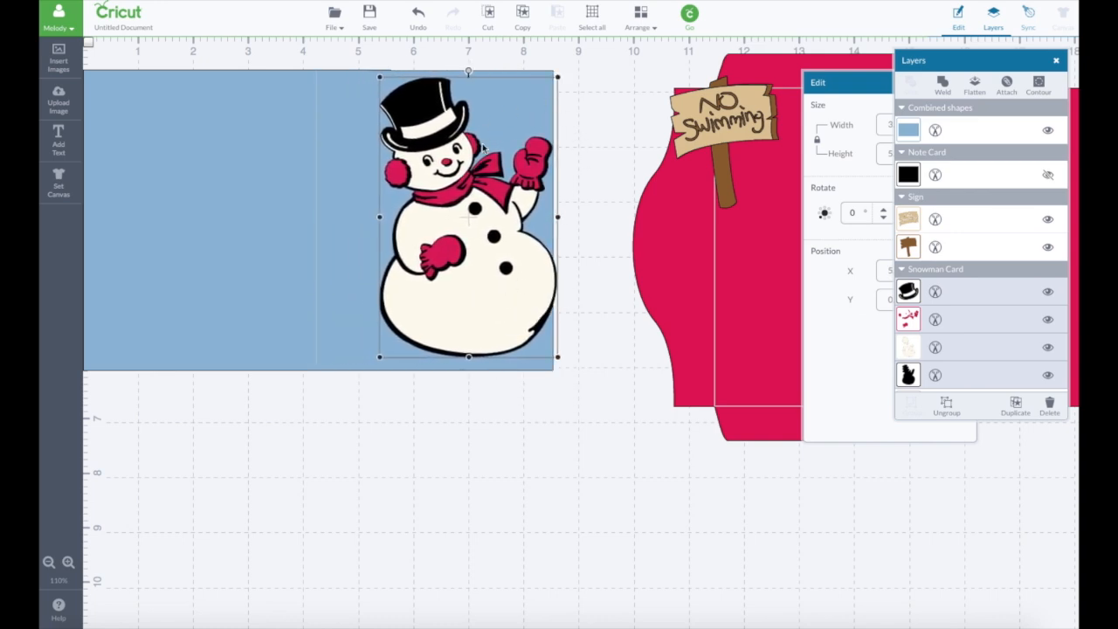
- Move the No Swimming sign onto the card over the snowman's raised mitten and bring it to the front
drag(717, 146, 535, 126)
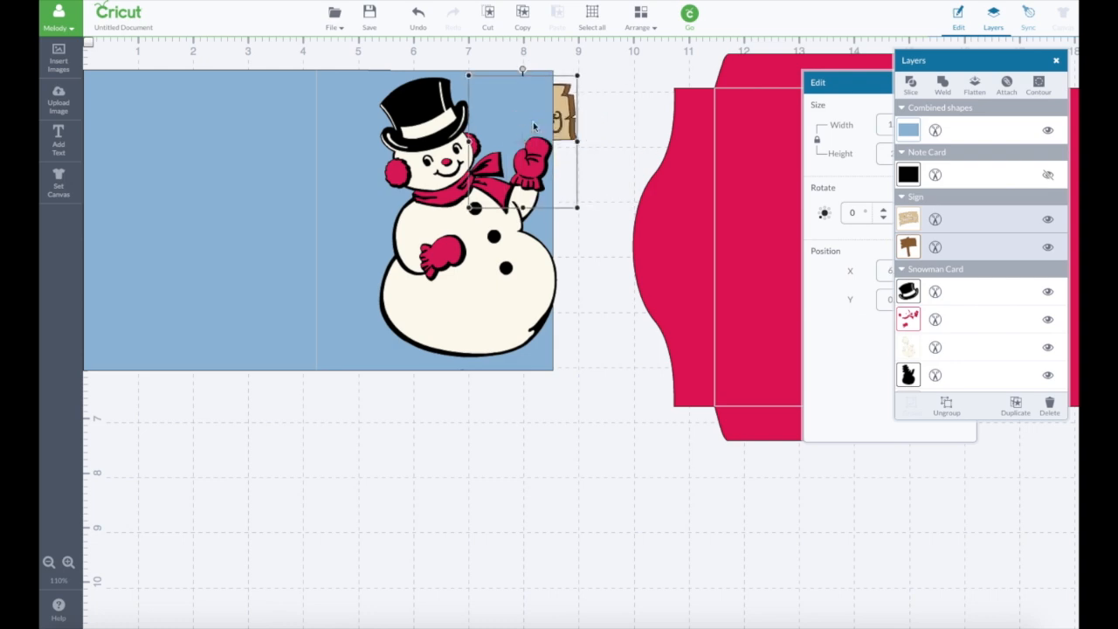
click(640, 15)
click(677, 58)
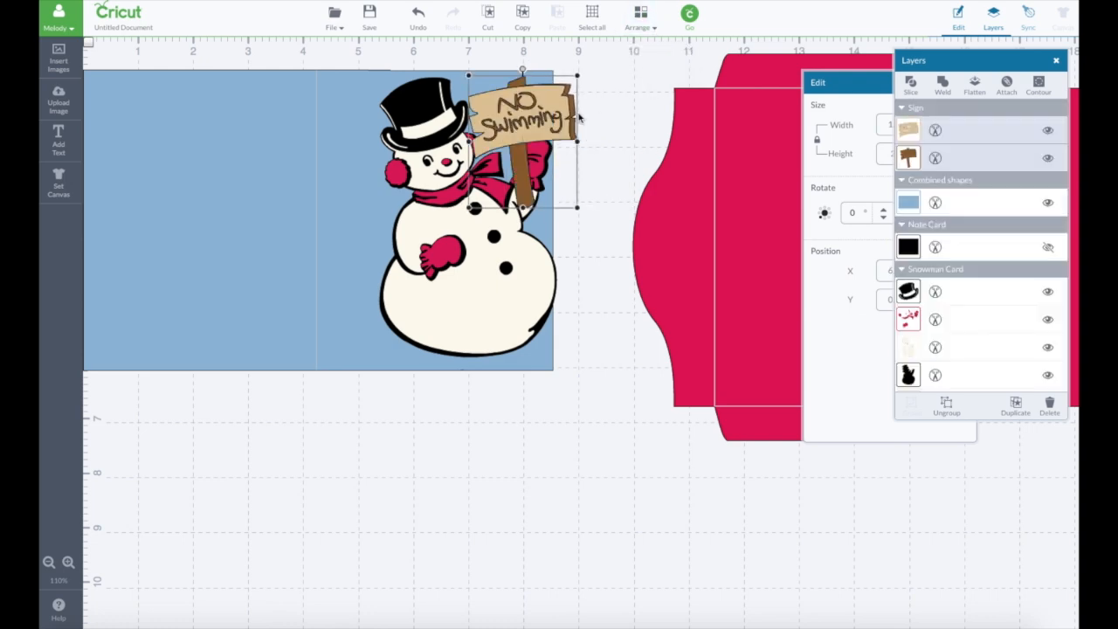
- Shift the snowman toward the score line and reposition the No Swimming sign over its raised mitten
drag(578, 116, 693, 139)
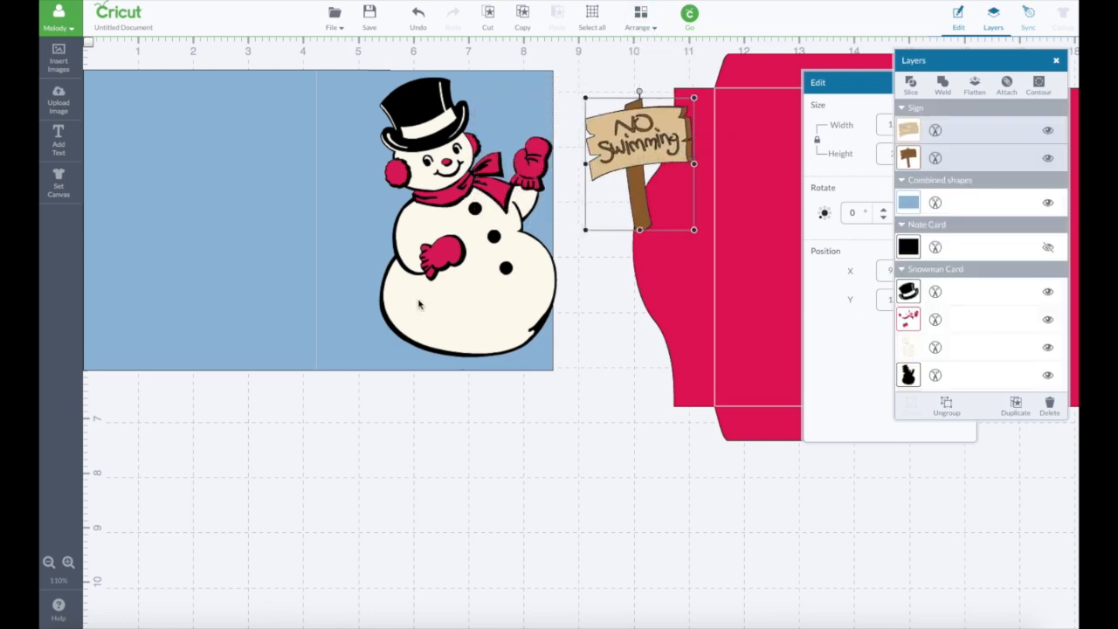
drag(476, 292, 415, 297)
drag(636, 150, 469, 129)
- Mirror the snowman horizontally so its raised mitten points toward the score line
click(437, 284)
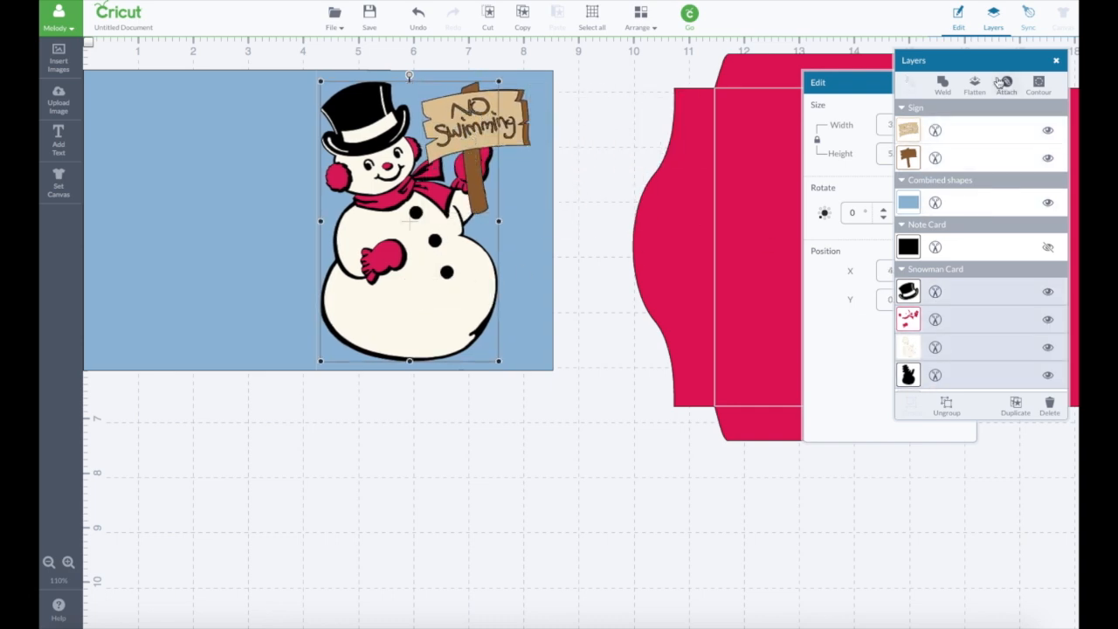
drag(990, 58, 799, 229)
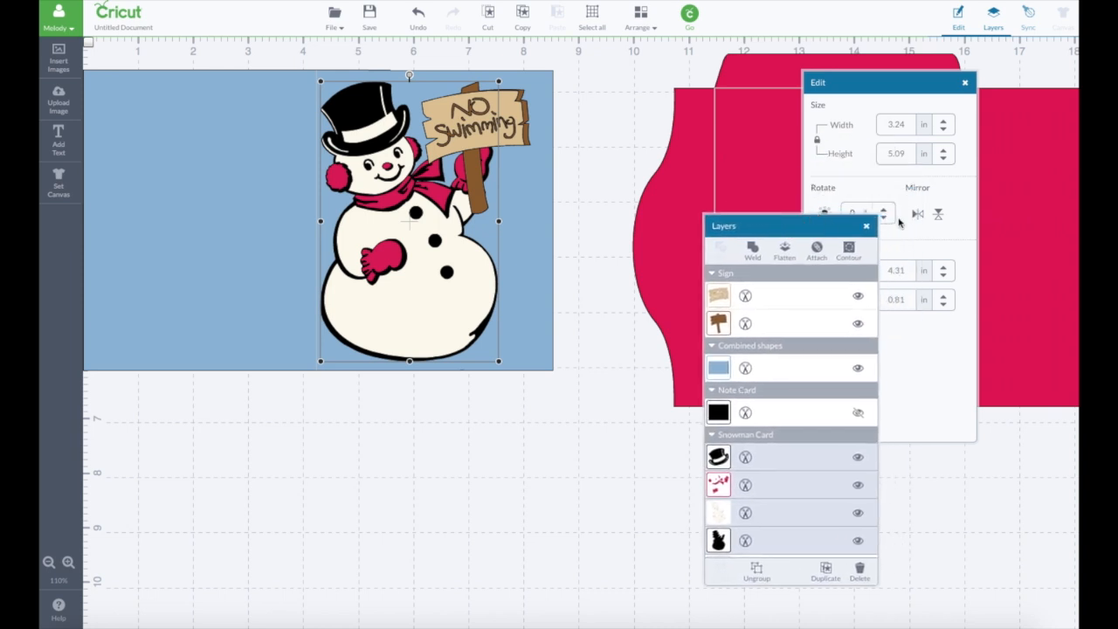
click(917, 217)
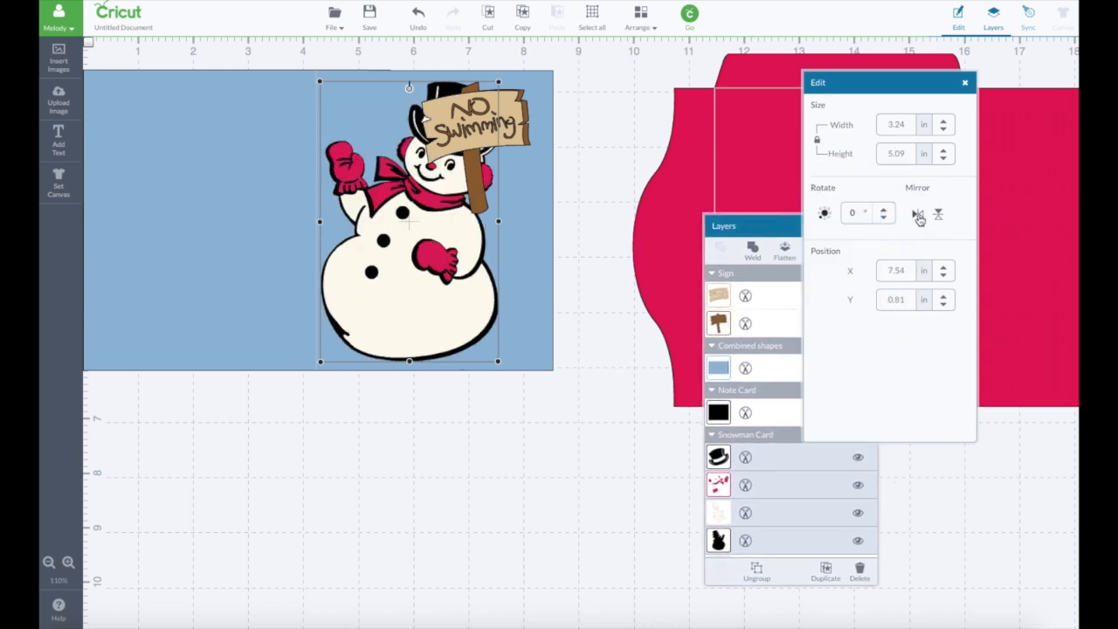
- Move the mirrored snowman toward the card's outer edge and place the No Swimming sign over its raised mitten
drag(519, 135, 389, 131)
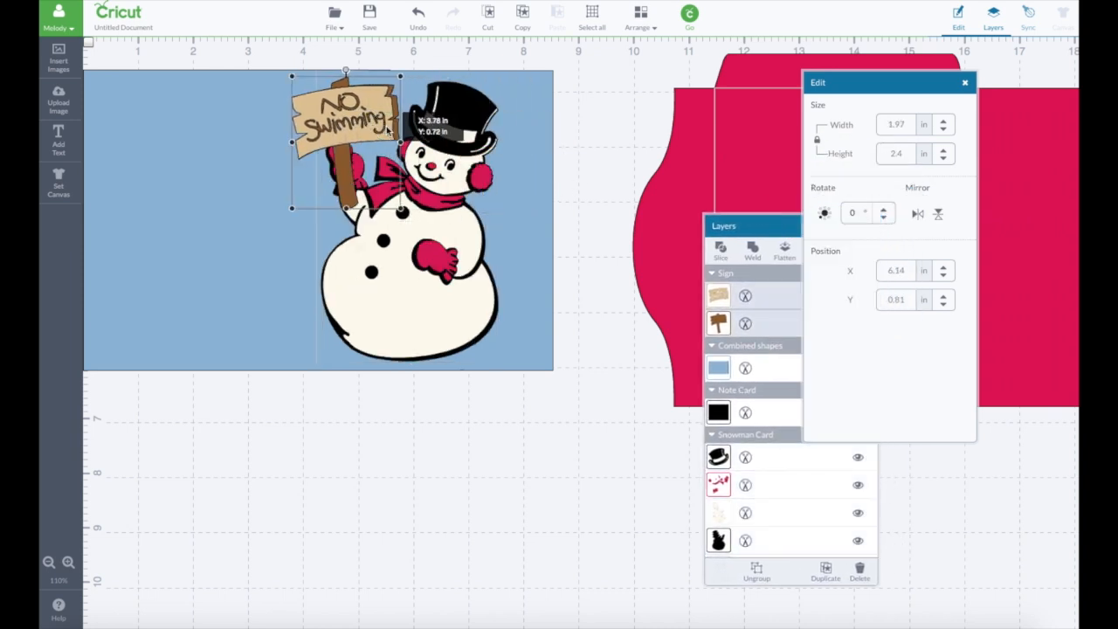
drag(446, 273, 486, 278)
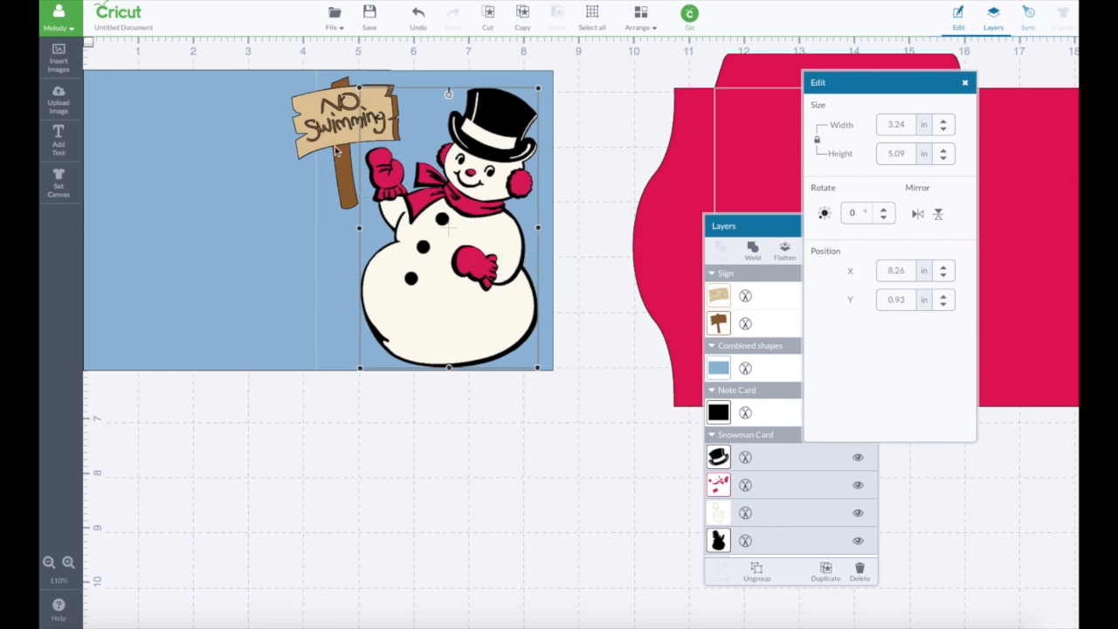
drag(332, 131, 374, 141)
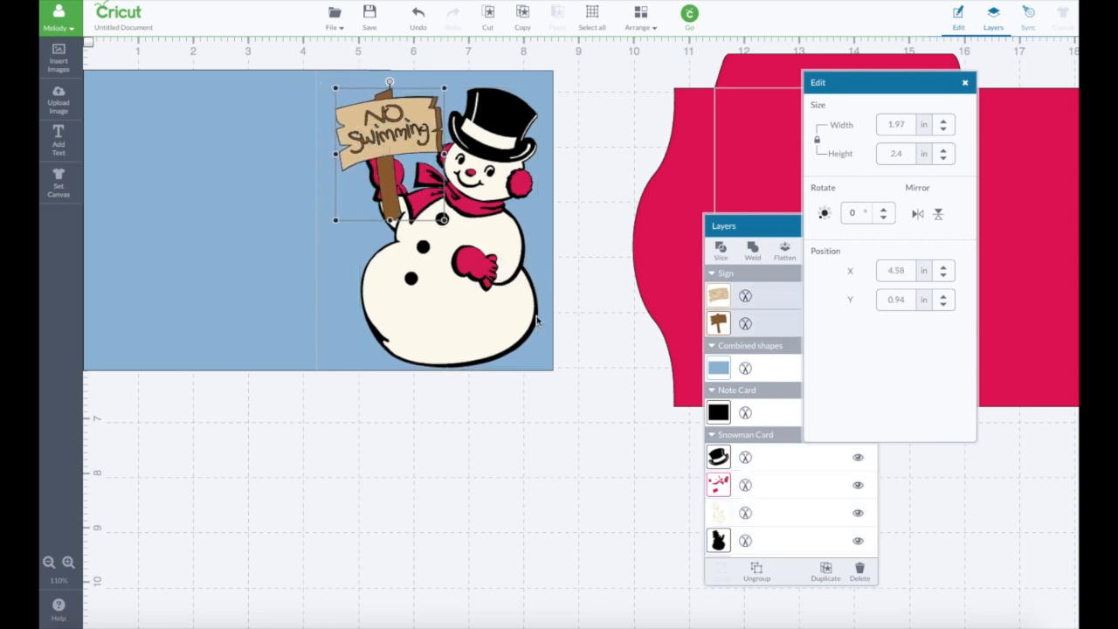
- Move the No Swimming sign off the card to the empty canvas below it, at about X 4.4, Y 6.78 in
drag(391, 129, 380, 450)
scroll(270, 464, down, 5)
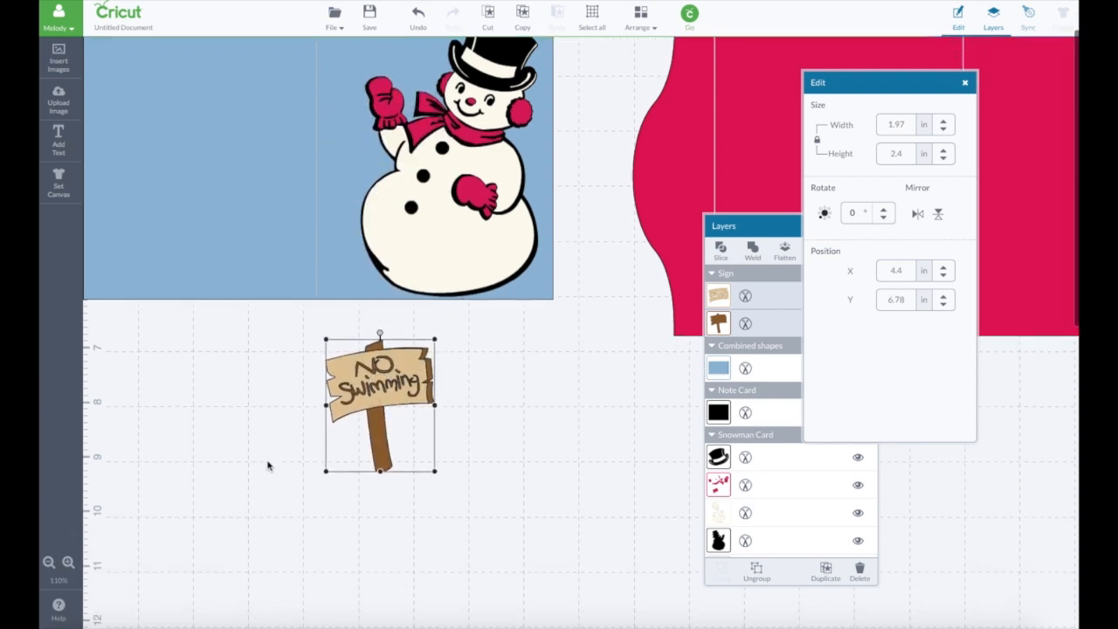
- Ungroup the No Swimming sign so its tan board and brown post can be selected separately
click(69, 563)
click(69, 562)
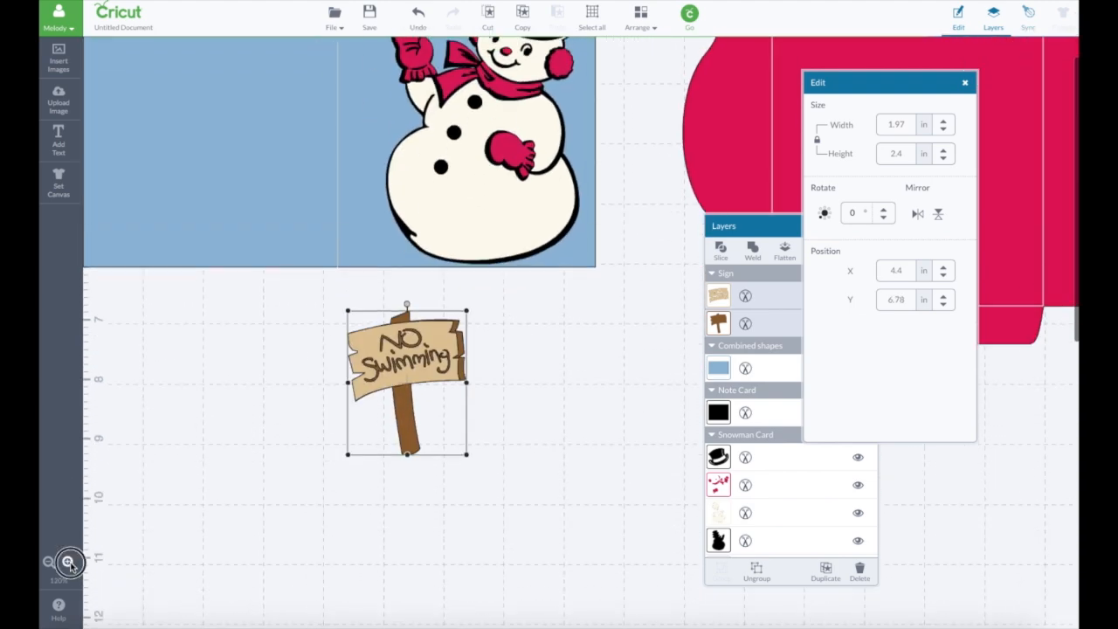
click(69, 562)
scroll(230, 512, down, 2)
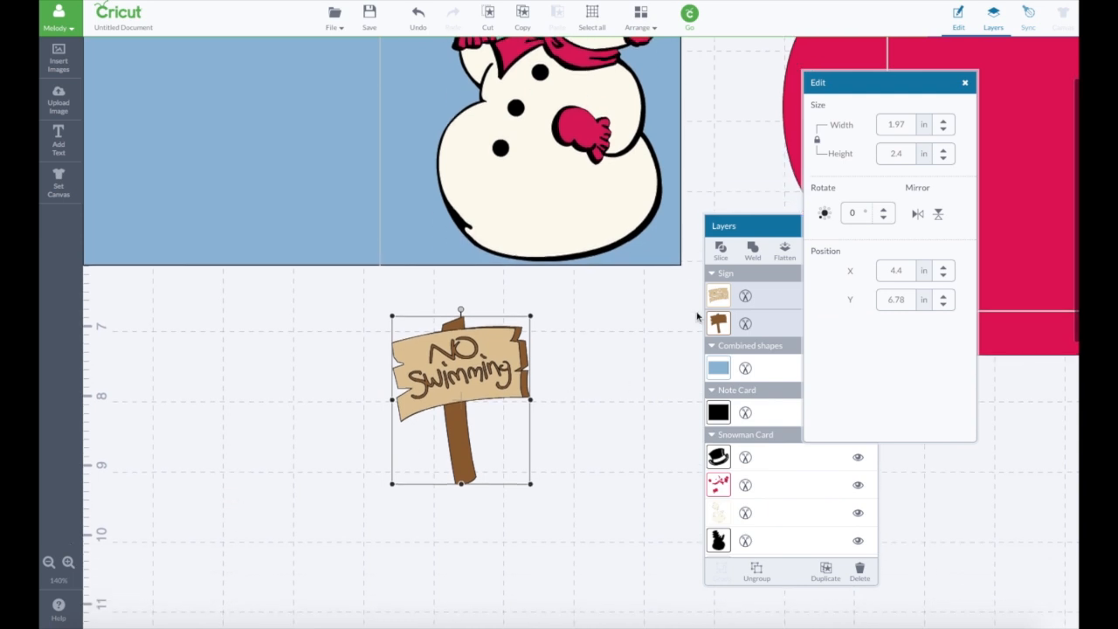
drag(889, 83, 988, 131)
drag(813, 225, 713, 191)
click(749, 214)
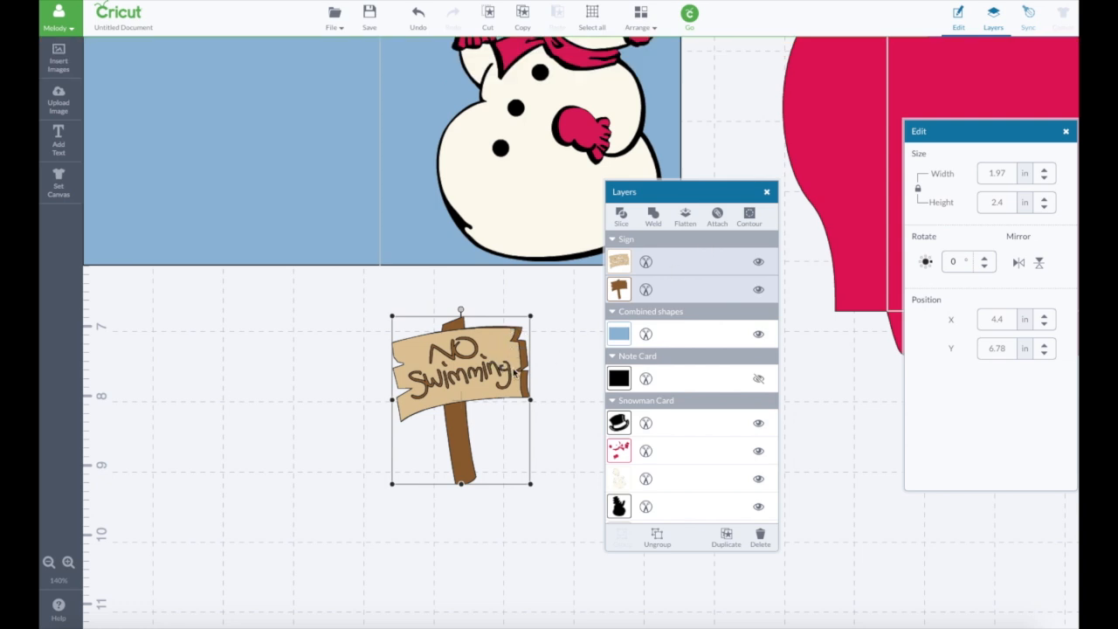
click(657, 536)
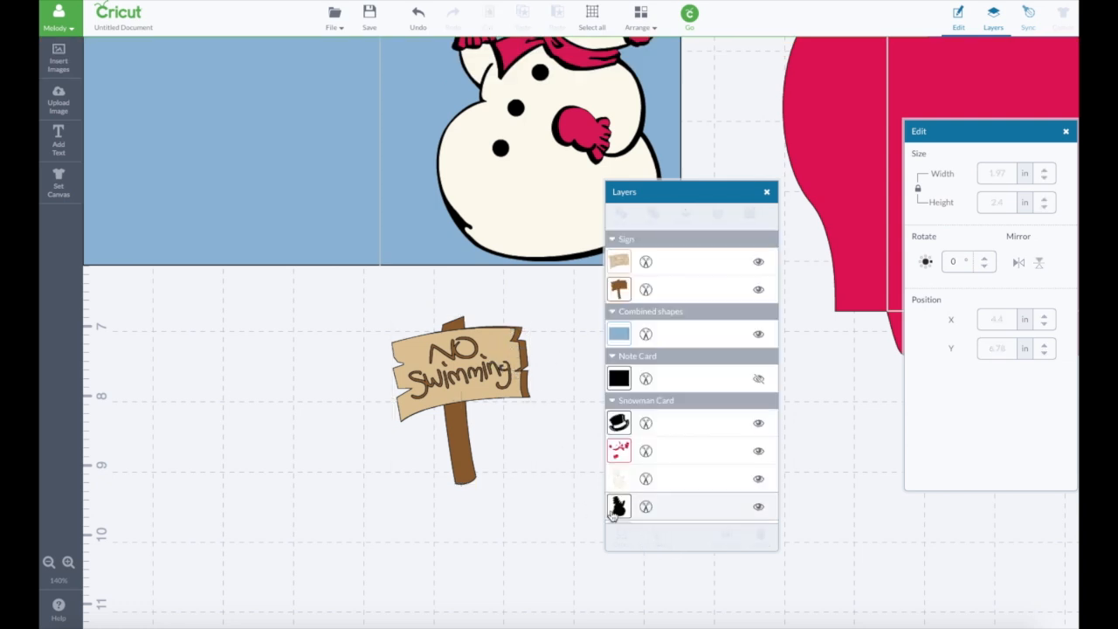
- Open the tan sign board's contours and hide those of the word NO
click(509, 369)
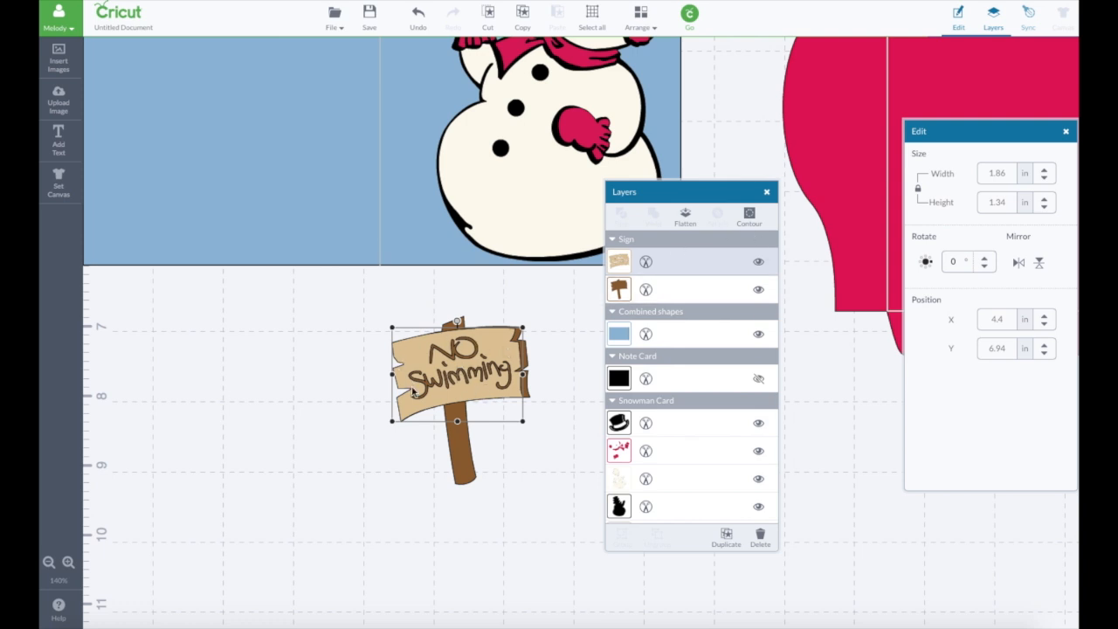
click(753, 215)
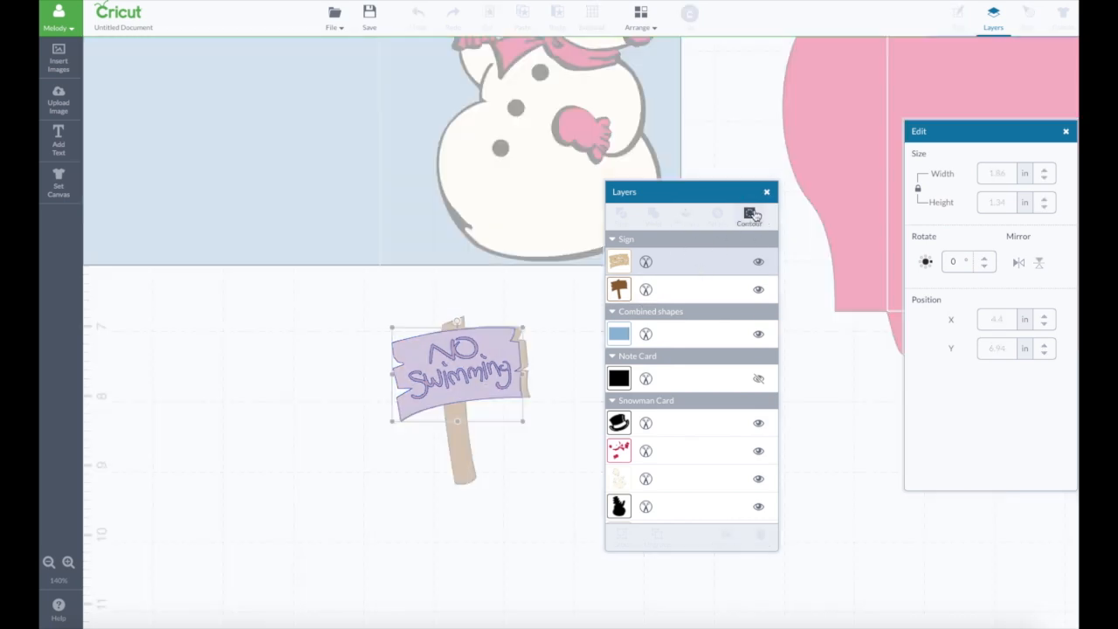
click(443, 356)
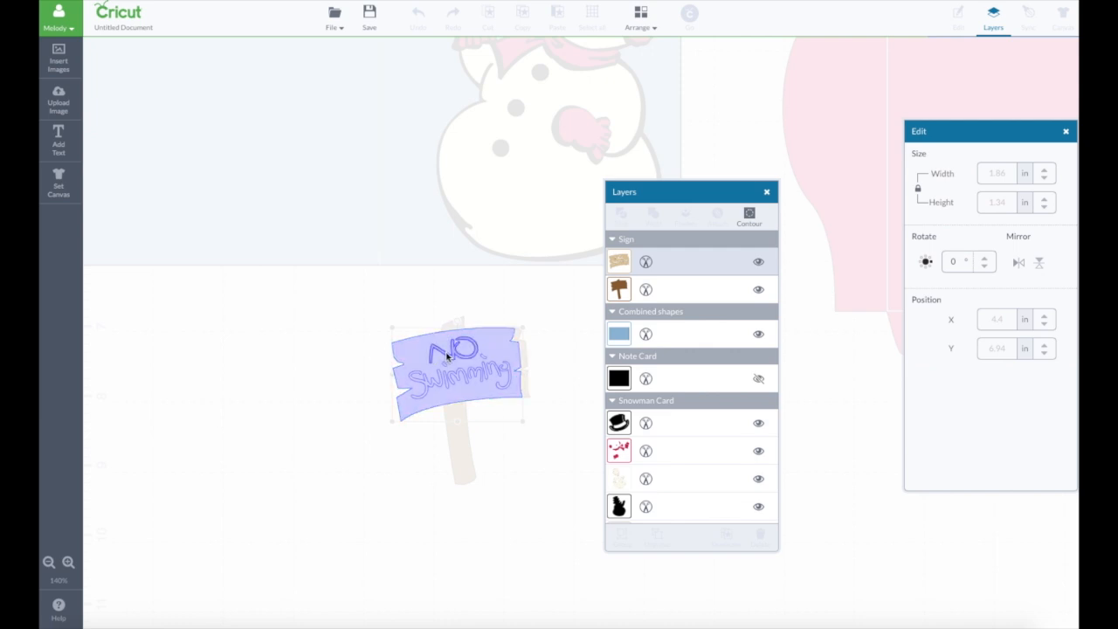
click(446, 356)
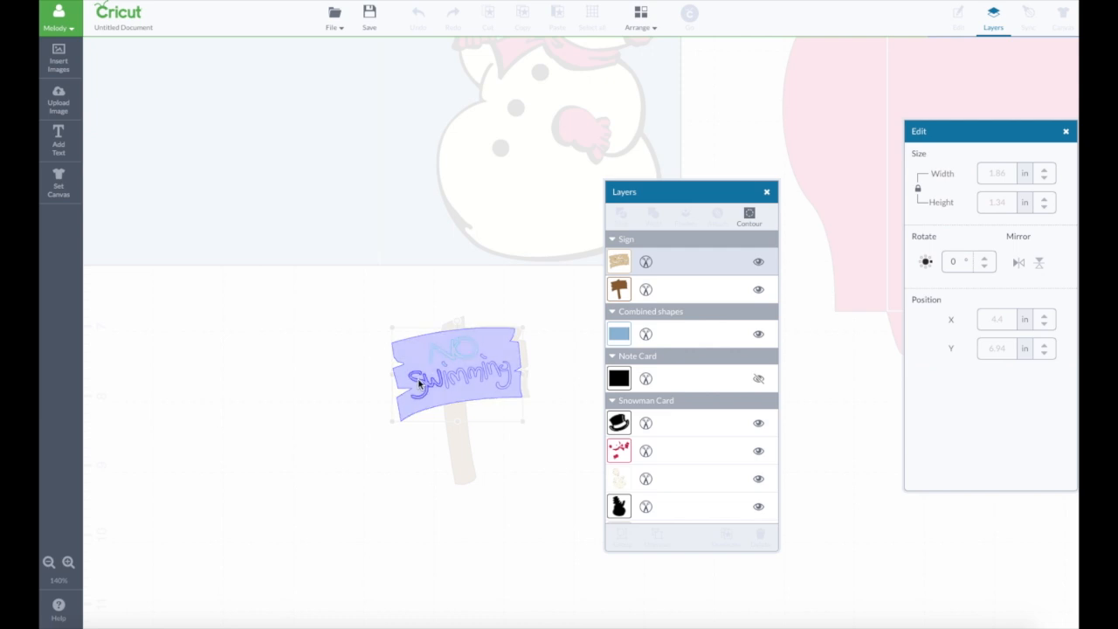
- Hide the contours of all letters in Swimming on the tan board, keep its outline, and finish contour editing
click(420, 383)
click(444, 384)
click(446, 382)
click(455, 375)
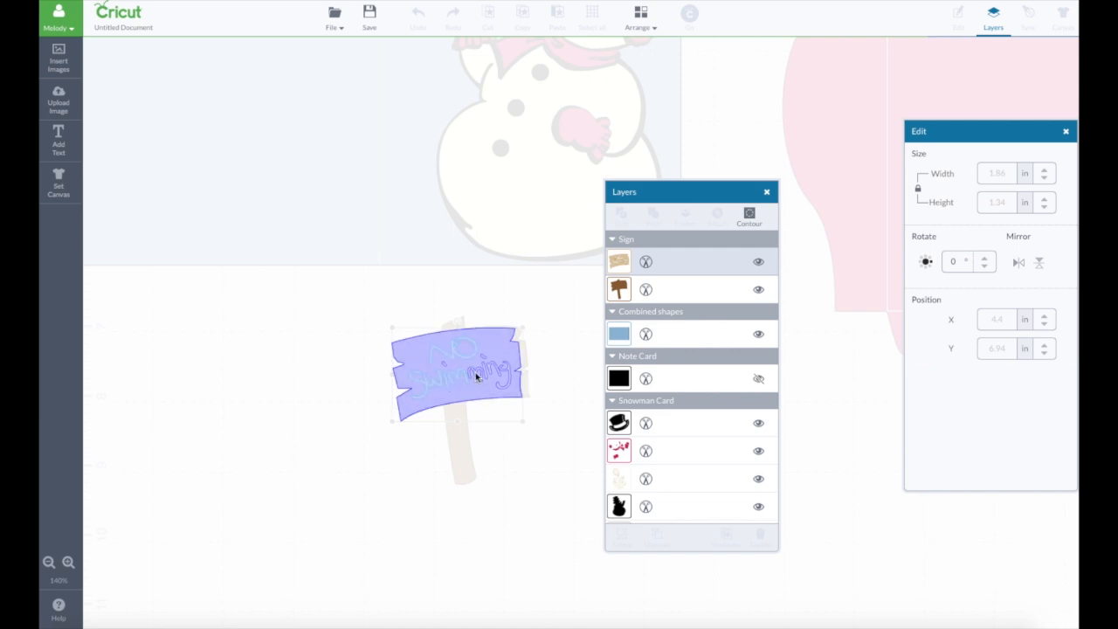
click(478, 373)
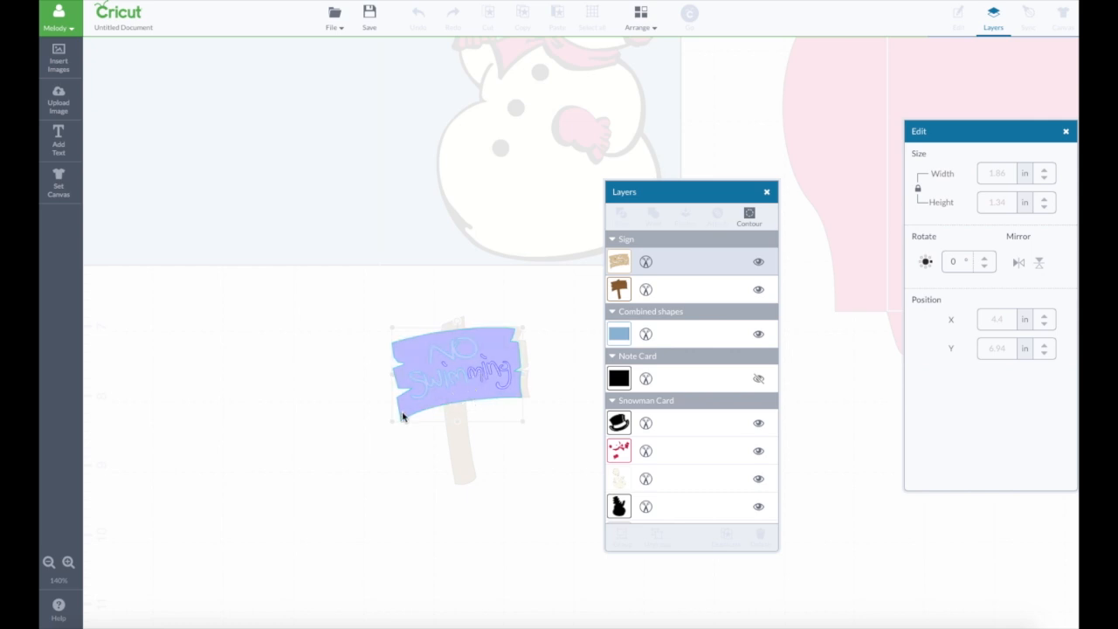
click(419, 343)
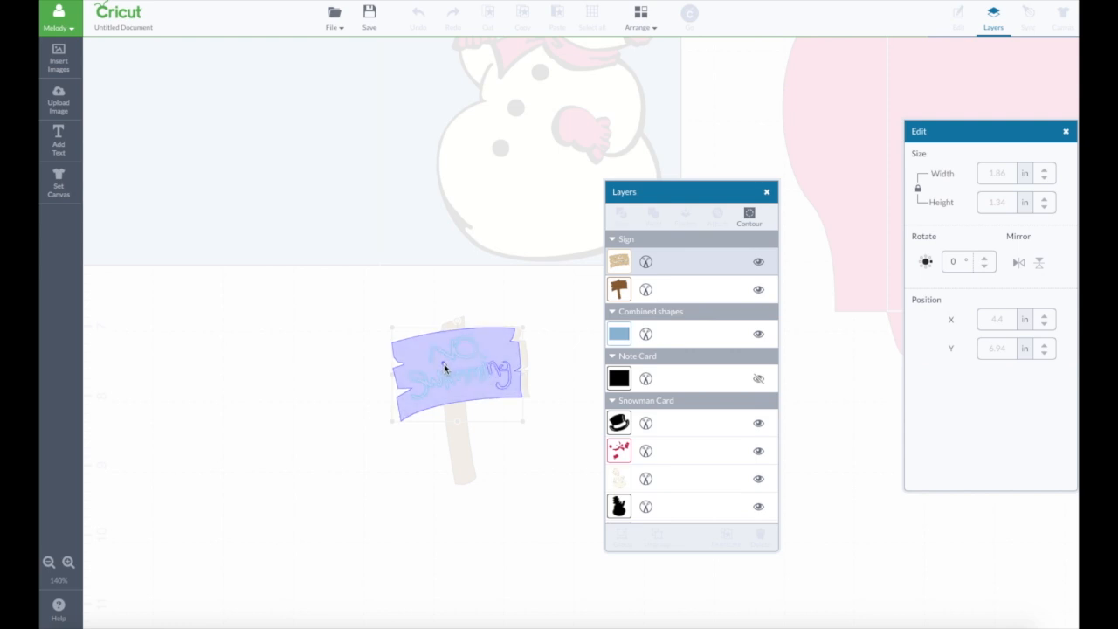
click(507, 373)
click(499, 351)
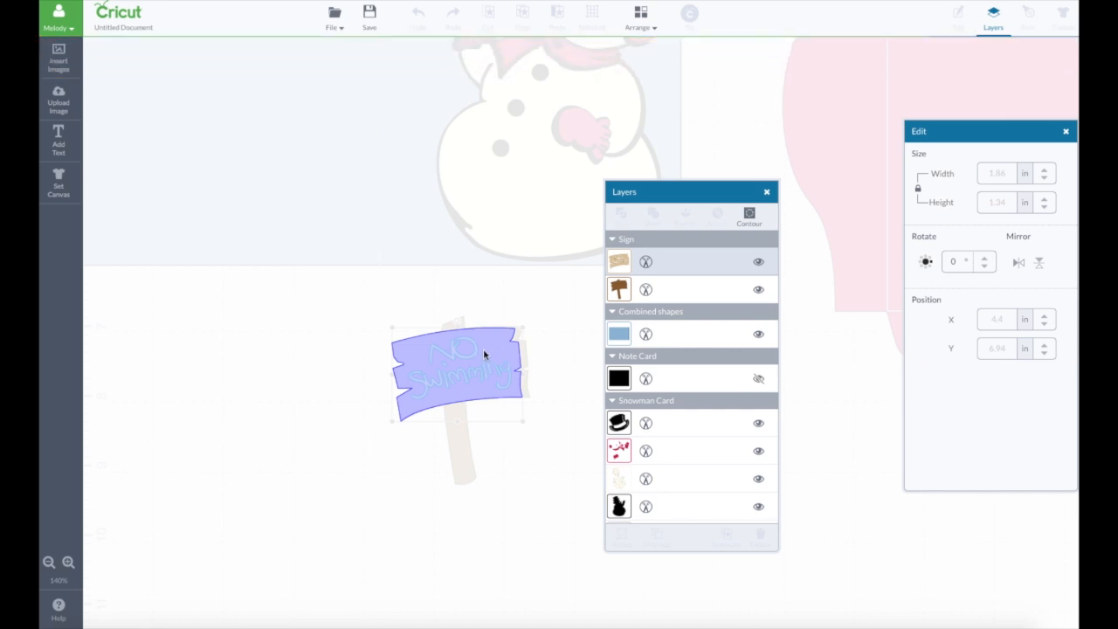
click(543, 360)
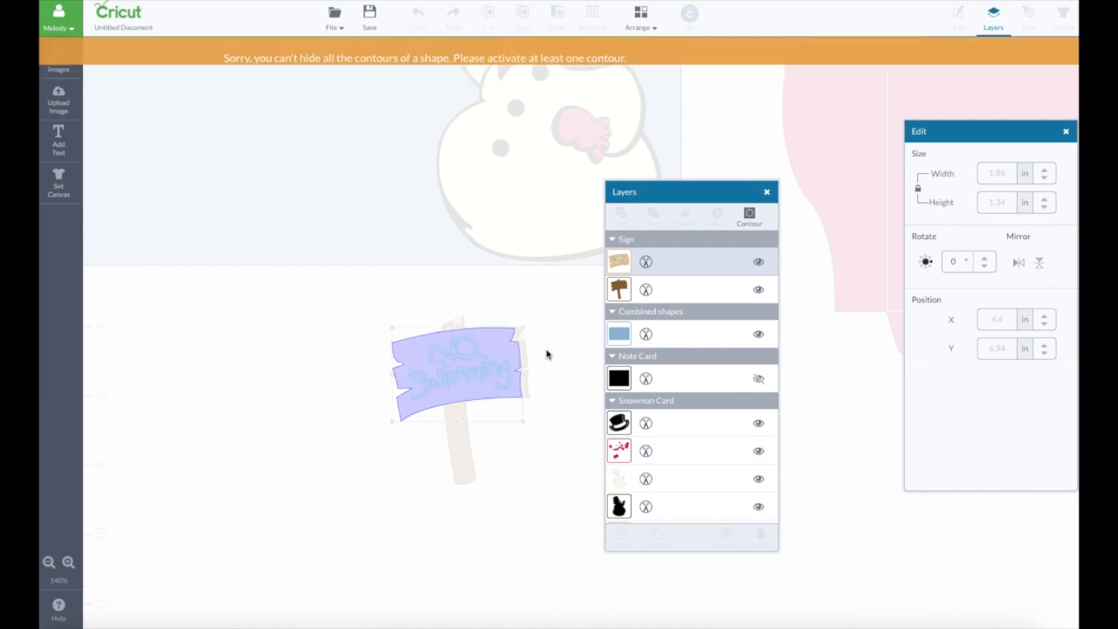
click(546, 354)
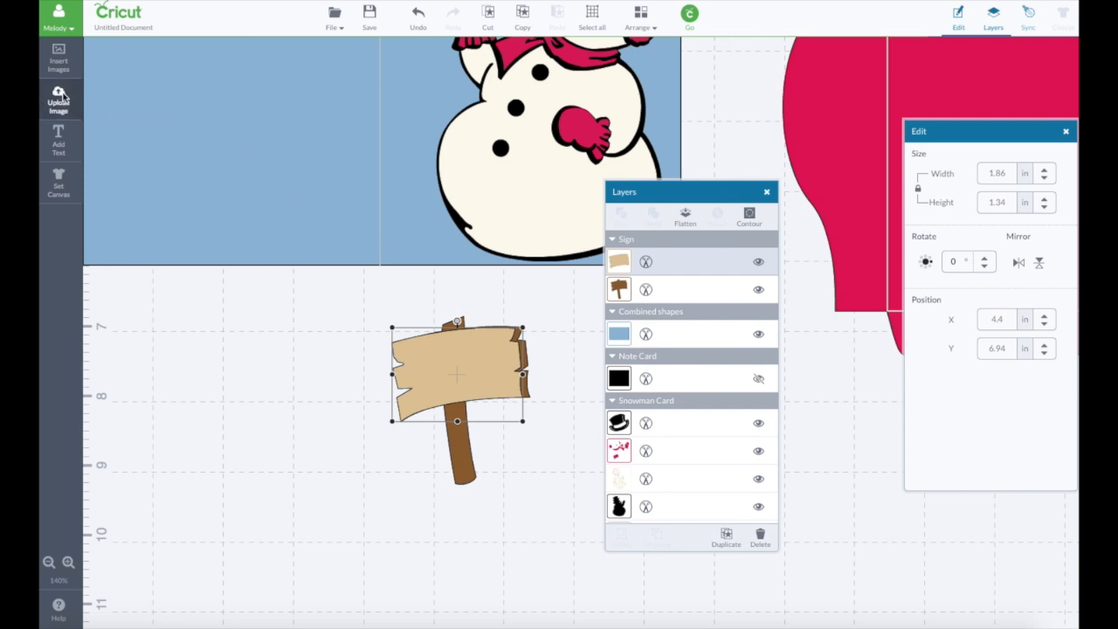
- Add the two-line text "Will Work for / Freezer Space" and center-align it
click(58, 140)
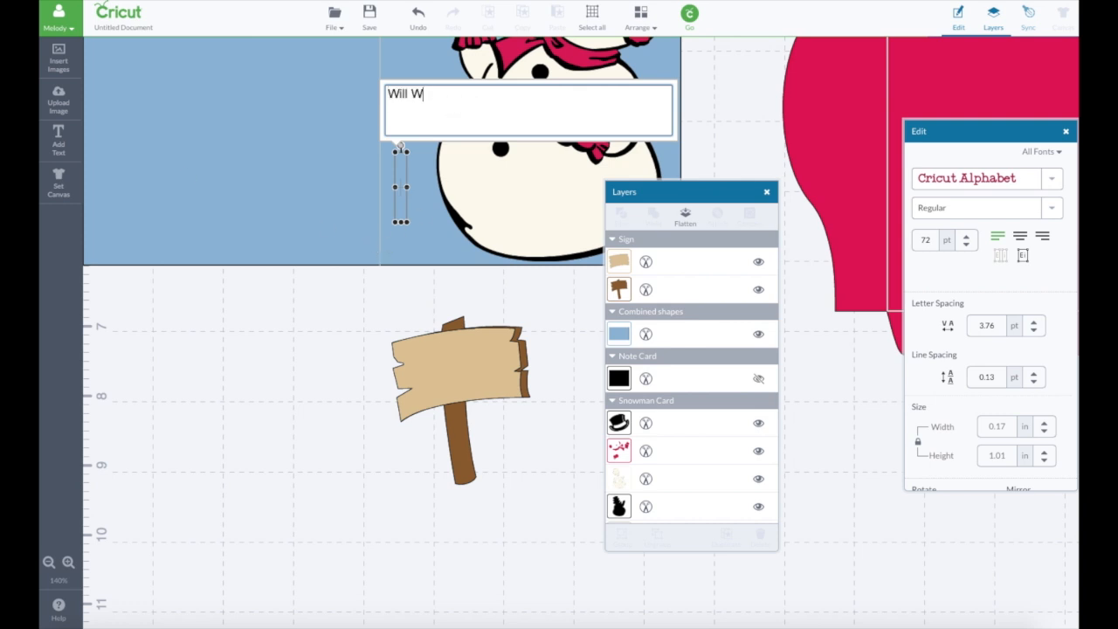
text(Will Work for)
key(Return)
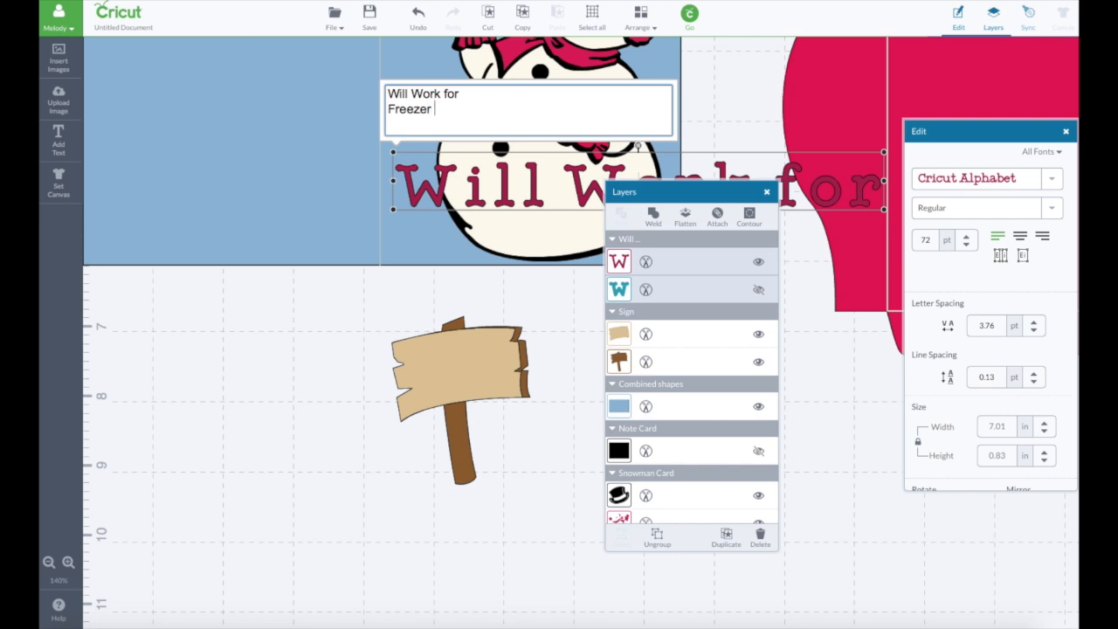
text(Freezer Space)
click(1020, 237)
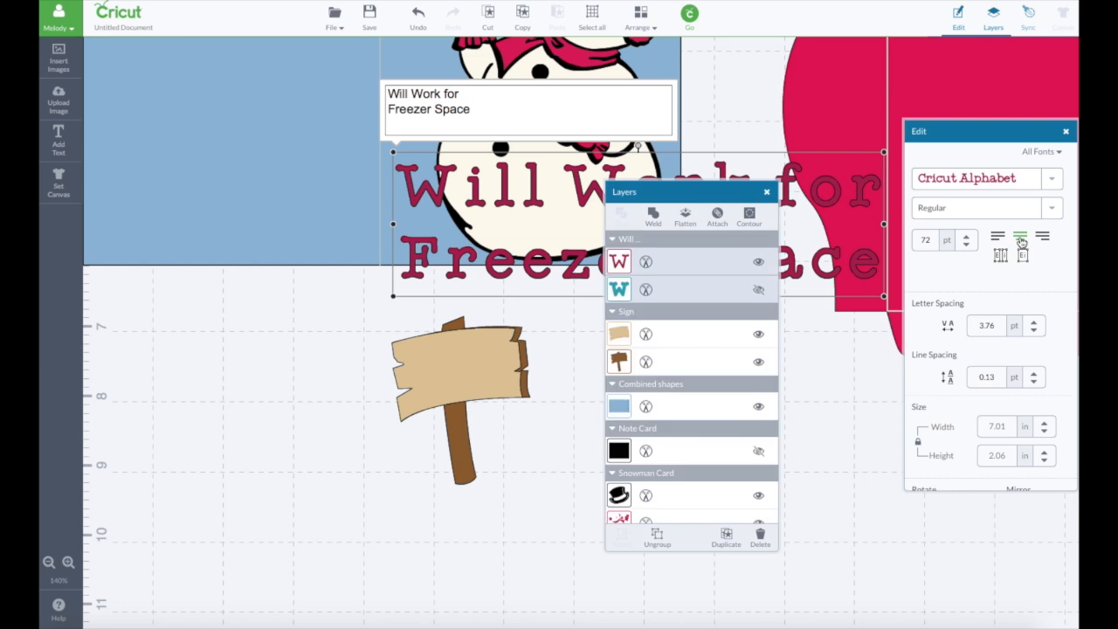
- Shrink the text to about 2.27 in wide over the sign board and filter its fonts to Has a Writing Style
drag(882, 297, 503, 382)
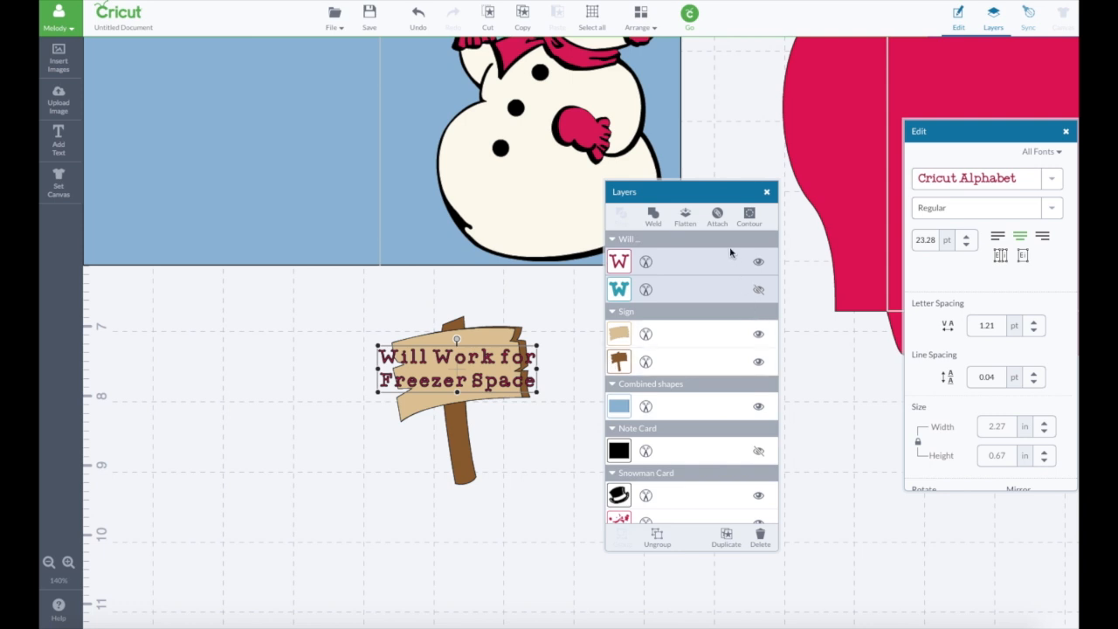
drag(1027, 131, 662, 189)
drag(744, 191, 943, 200)
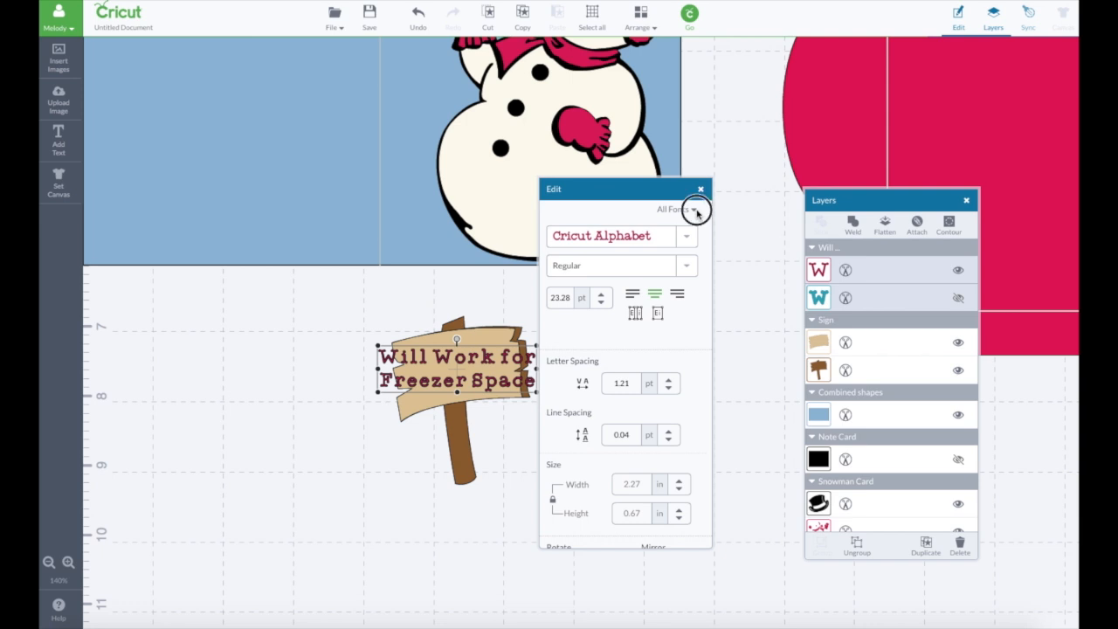
click(694, 209)
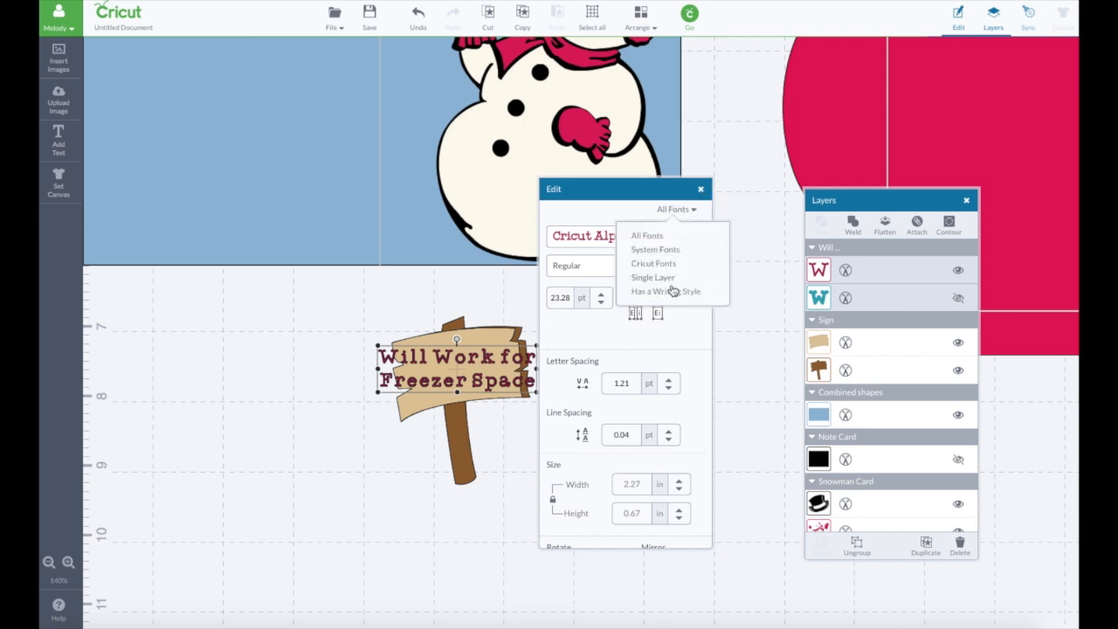
click(670, 292)
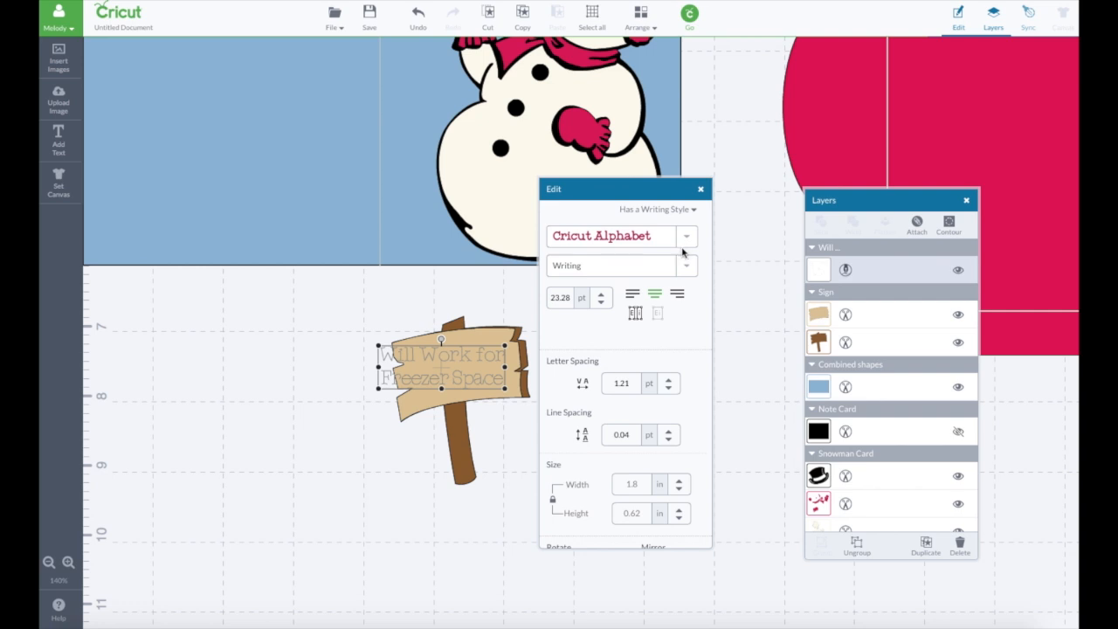
- Set the text's letter spacing to 0 pt and reposition the text over the middle of the sign board
drag(465, 368, 481, 371)
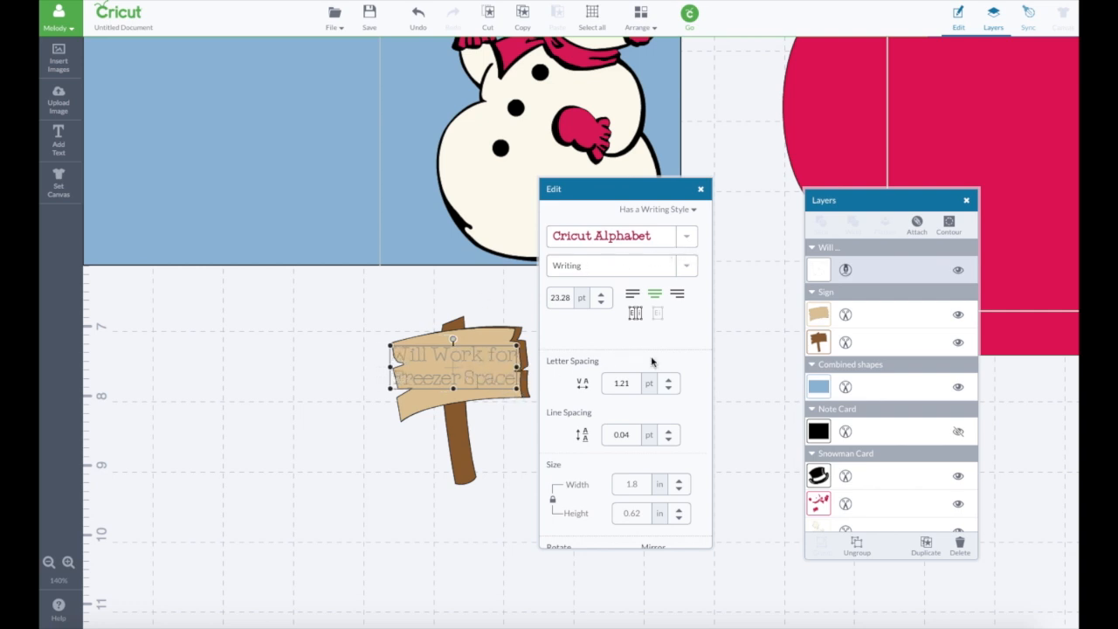
click(669, 392)
click(669, 393)
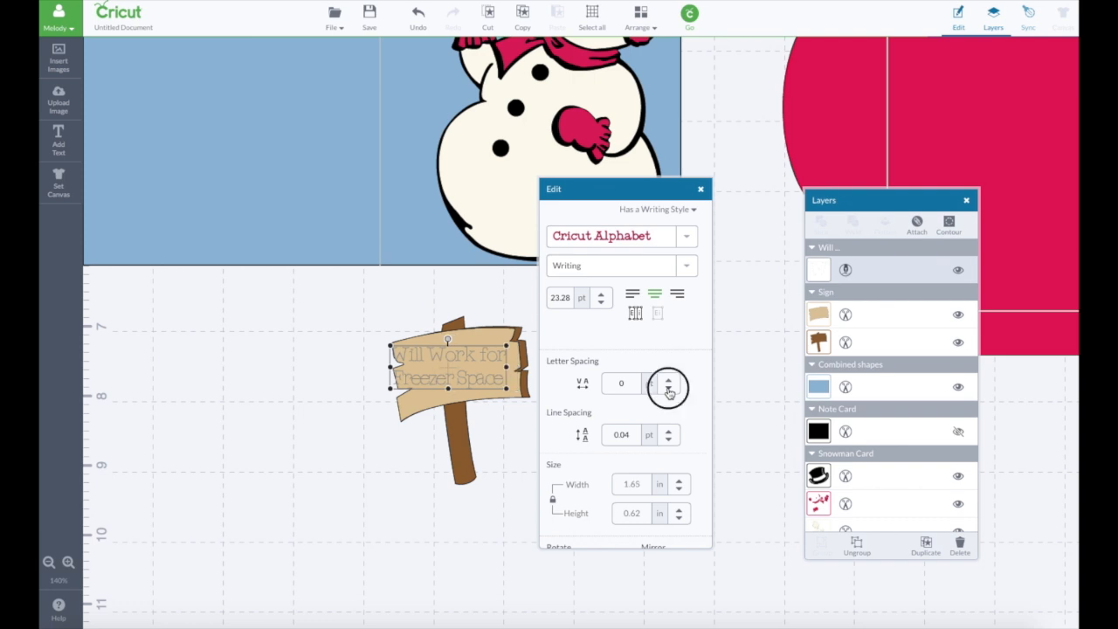
click(669, 384)
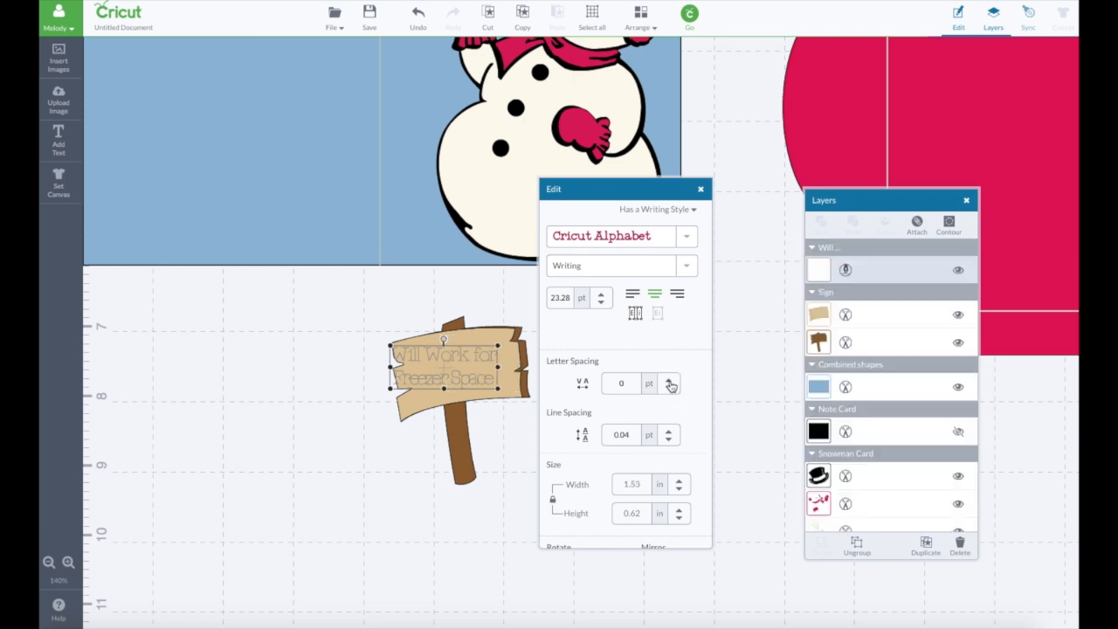
drag(443, 367, 460, 363)
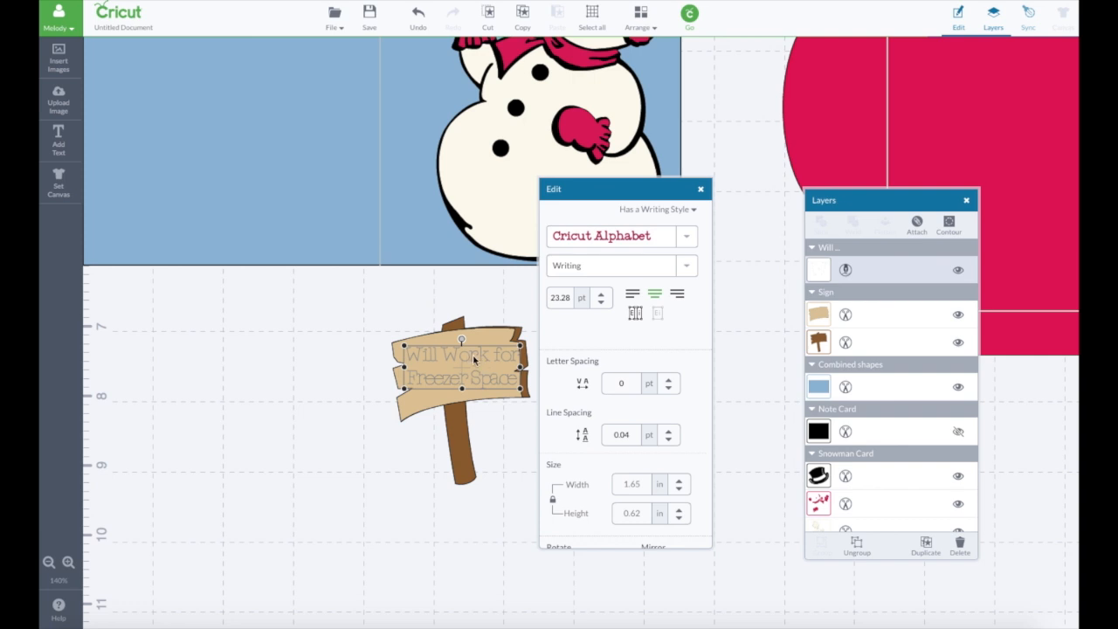
- Browse the writing fonts, keep Cricut Alphabet, and resize the text to about 1.57 by 0.75 in, rotated to 350.3° along the board
click(686, 238)
drag(689, 317, 691, 343)
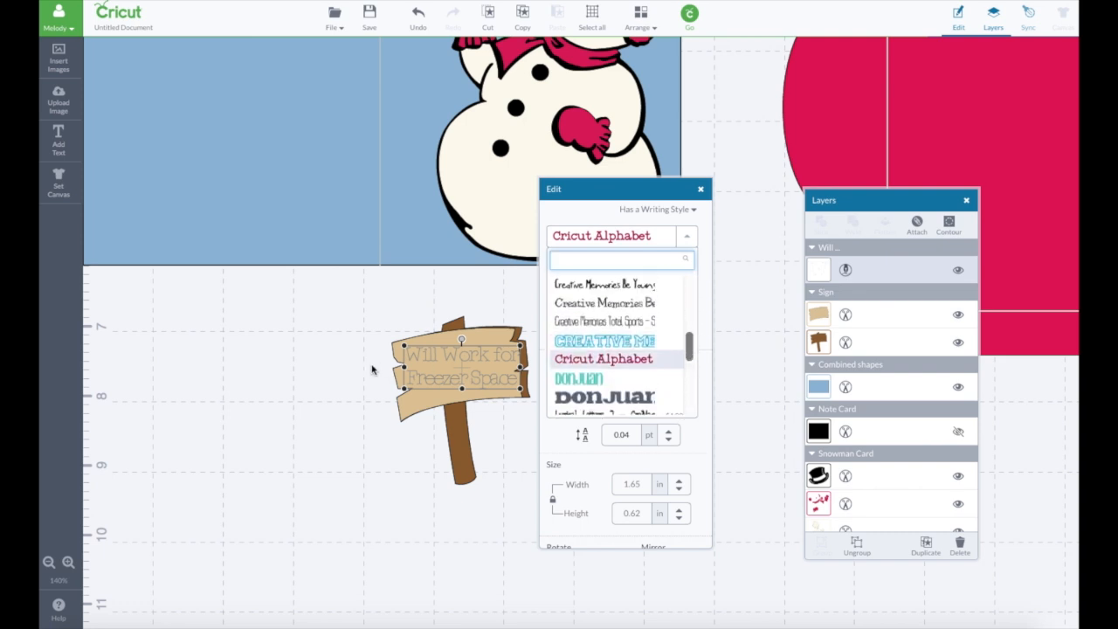
drag(462, 339, 468, 382)
click(344, 375)
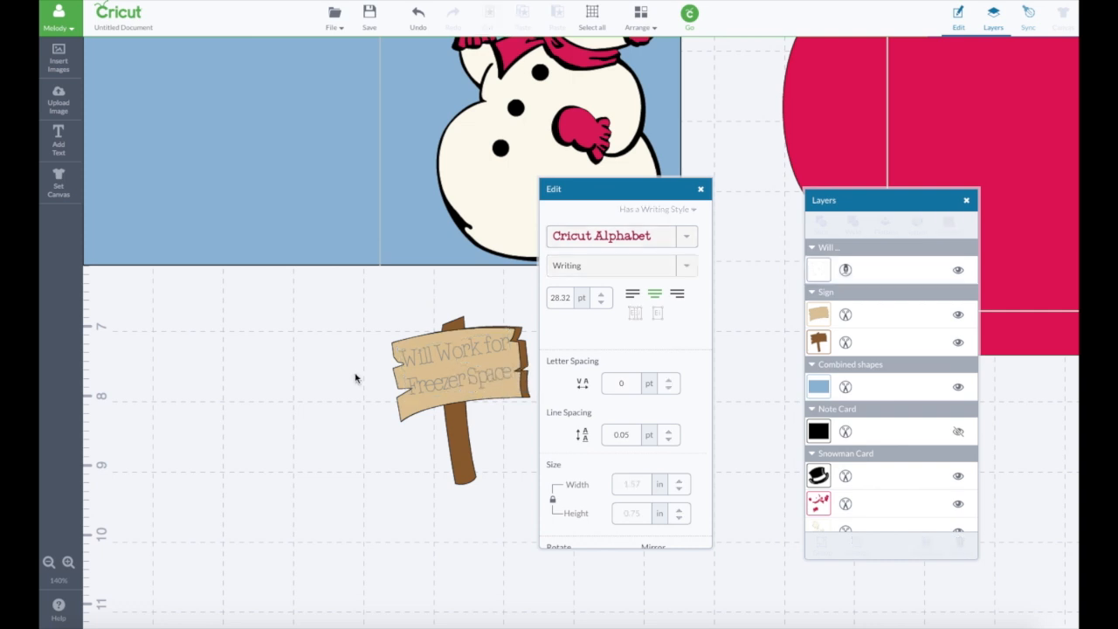
- Set the sign text's pen color to Midnight
click(454, 388)
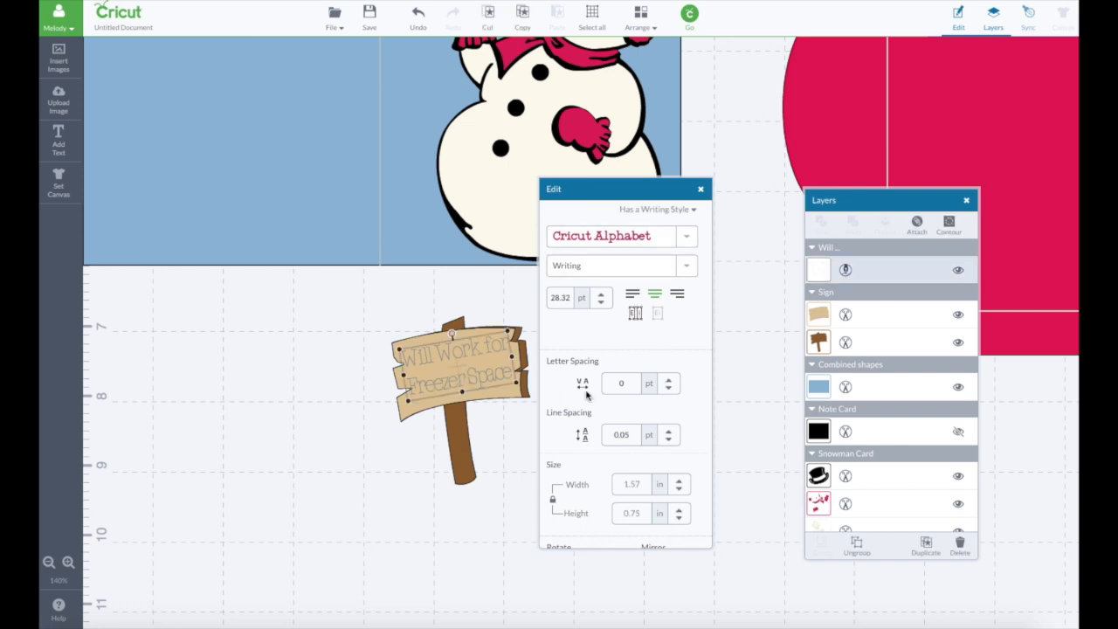
click(821, 275)
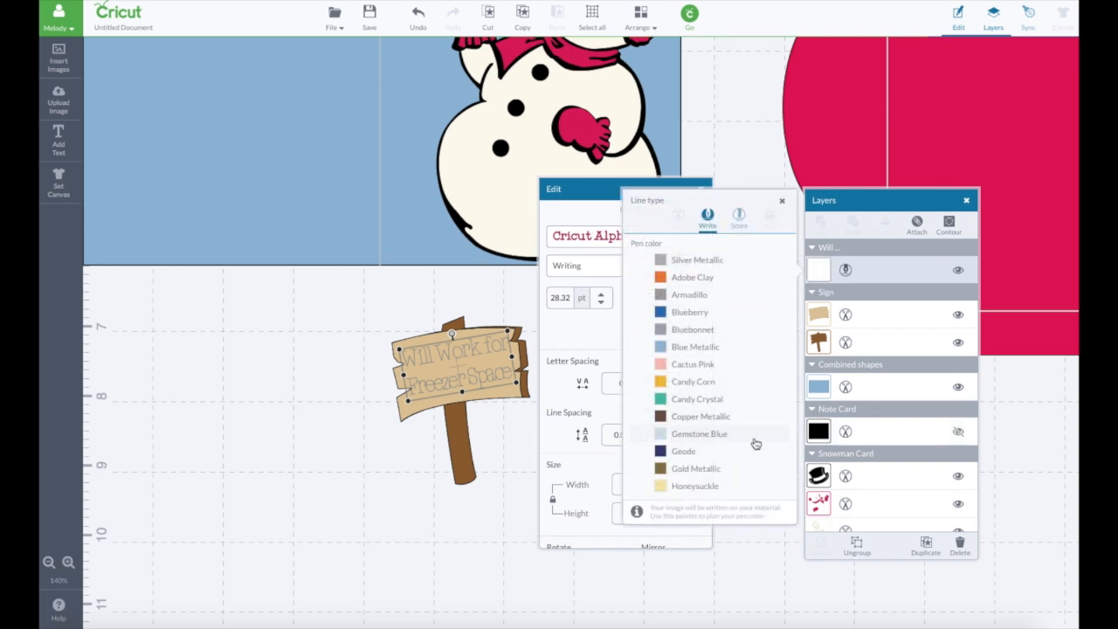
scroll(785, 444, down, 4)
click(704, 368)
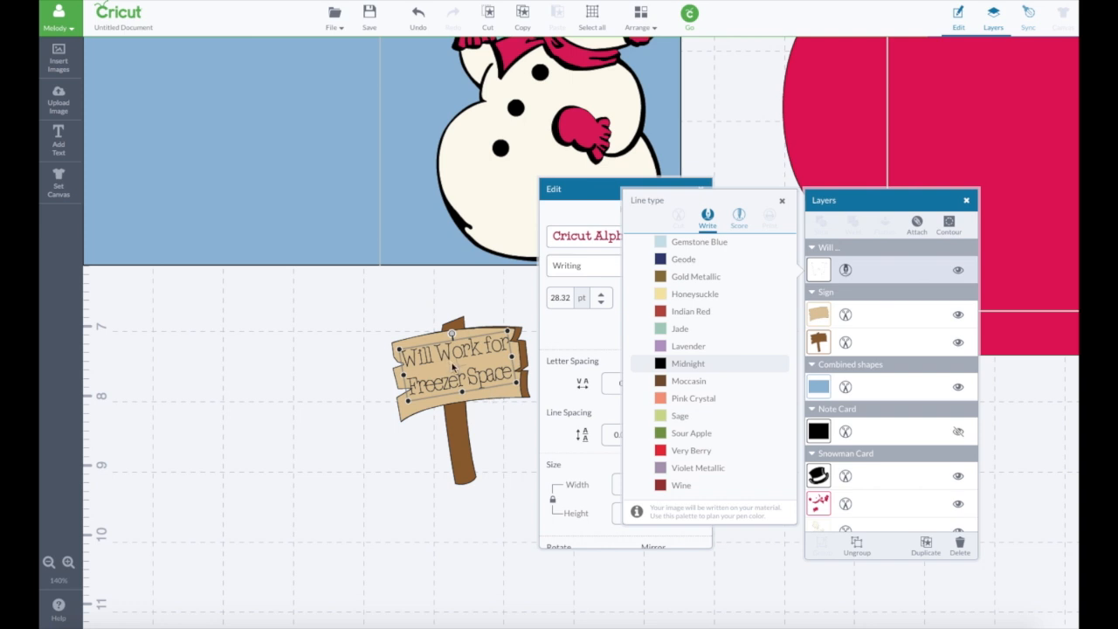
- Attach the text to the tan sign board and nudge the attached piece to about X 4.45, Y 6.94 in
click(504, 398)
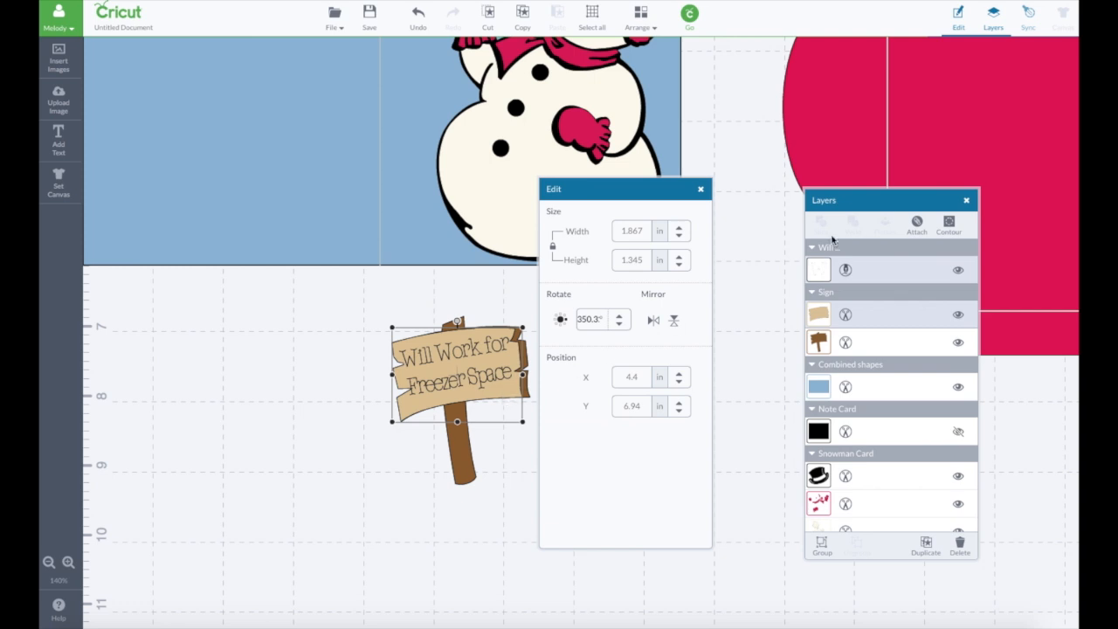
click(917, 224)
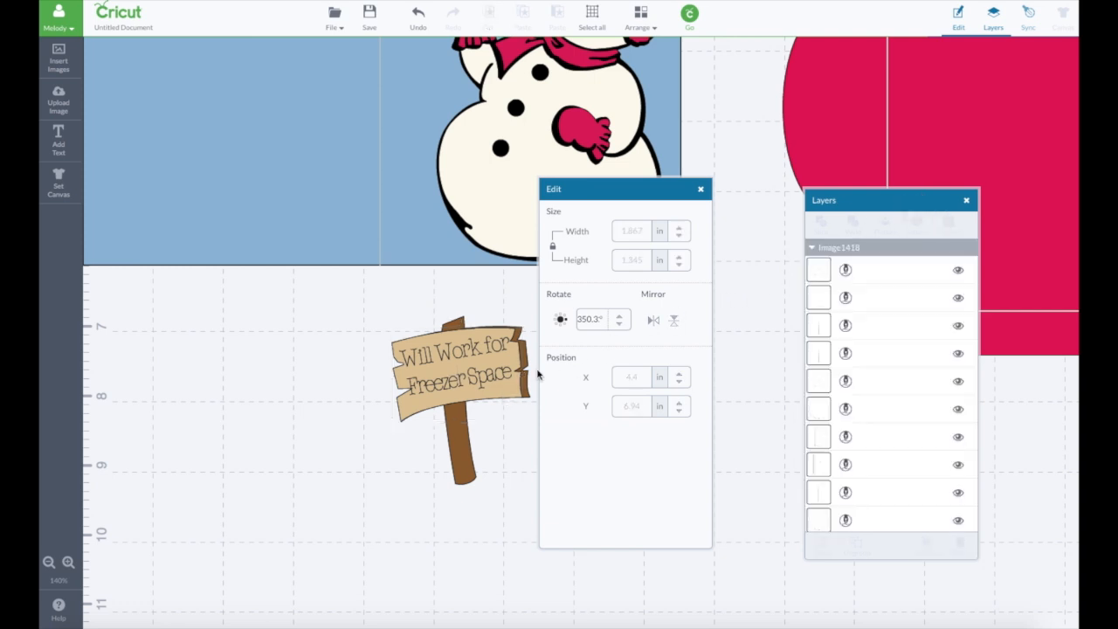
drag(479, 353, 479, 354)
click(326, 346)
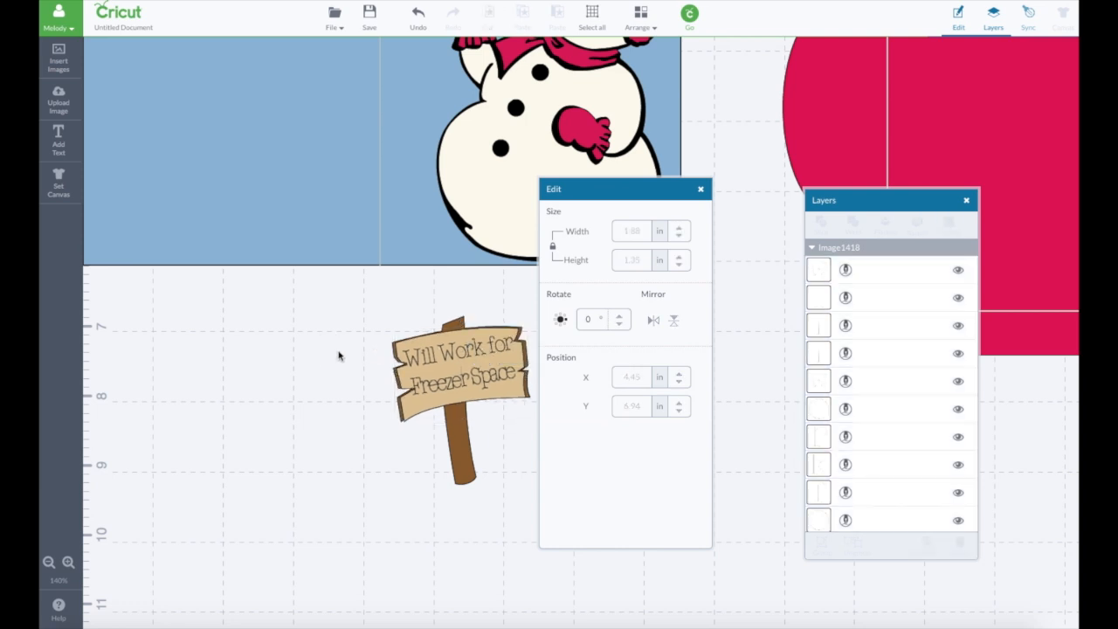
drag(624, 189, 713, 198)
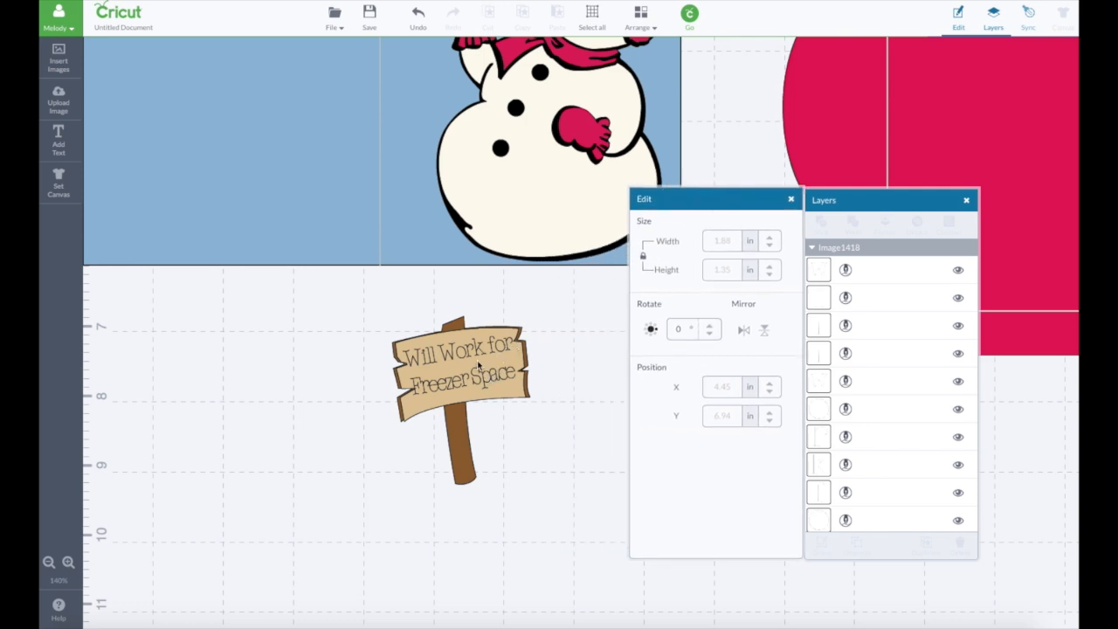
- Nudge the lettered board to about X 4.51, Y 6.93 in and group the complete sign with its post
drag(480, 363, 485, 362)
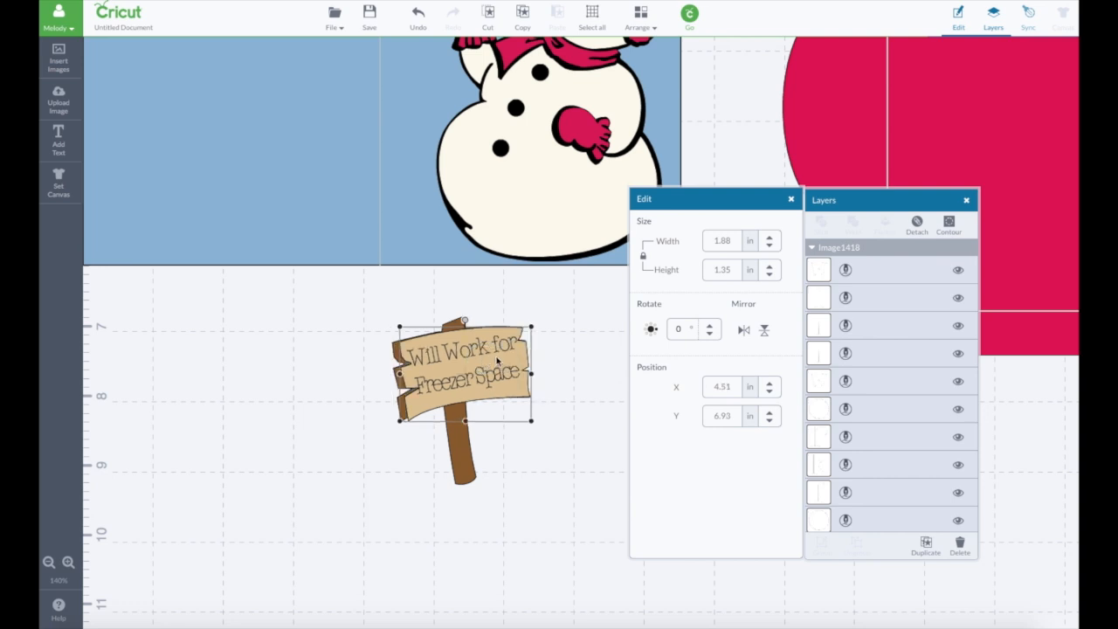
click(589, 357)
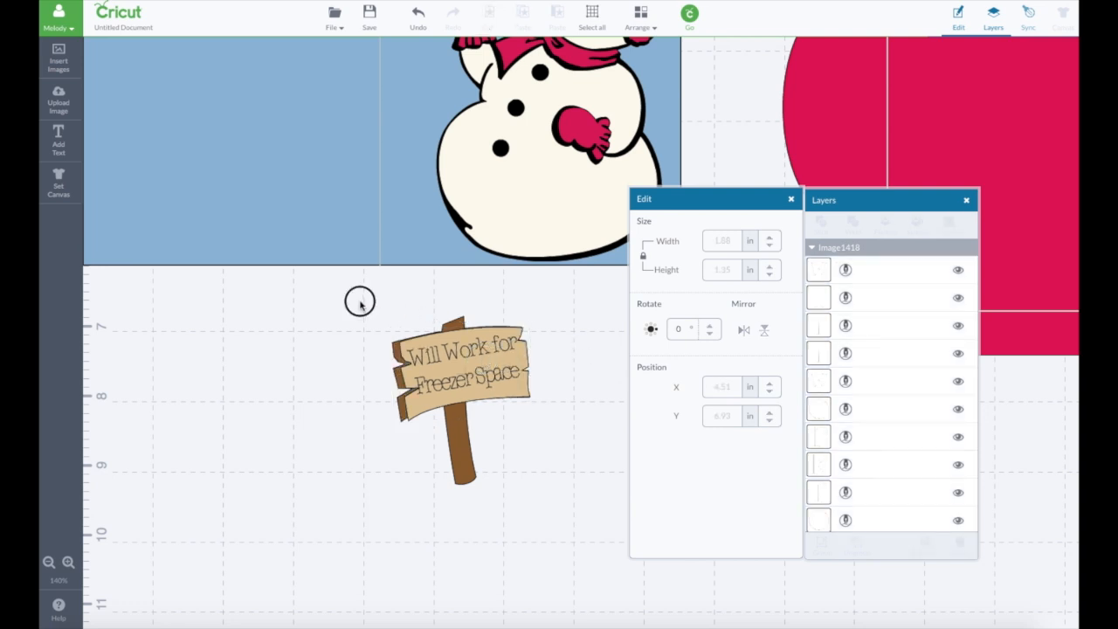
drag(357, 299, 597, 528)
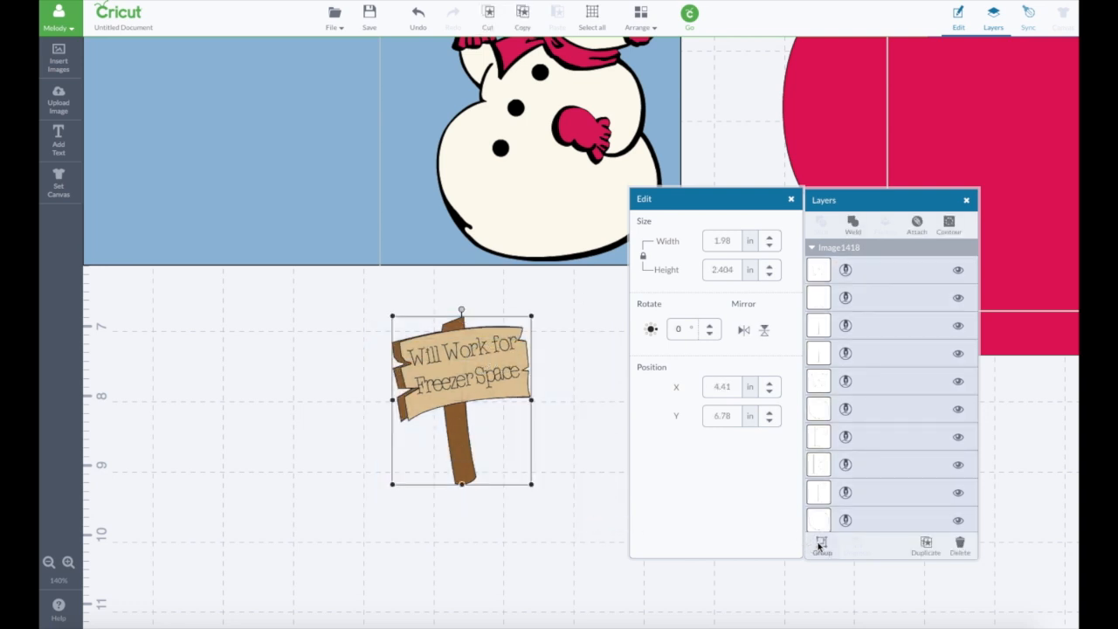
click(818, 543)
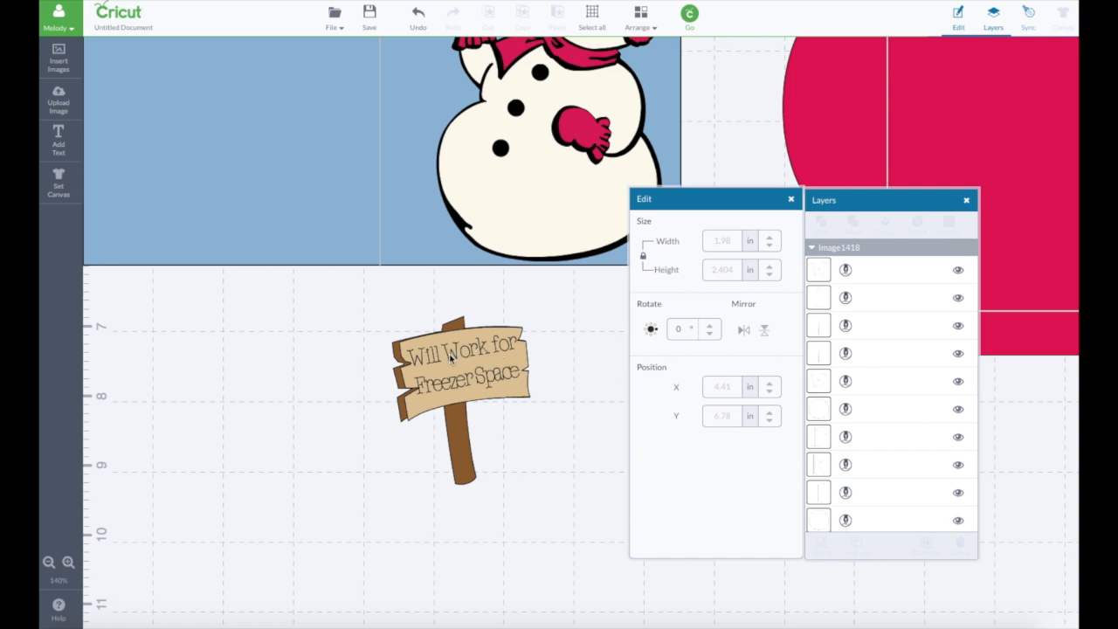
- Move the grouped sign onto the snowman's raised mitten and resize it to about 1.78 by 2.15 in
drag(506, 373, 496, 117)
scroll(530, 287, up, 3)
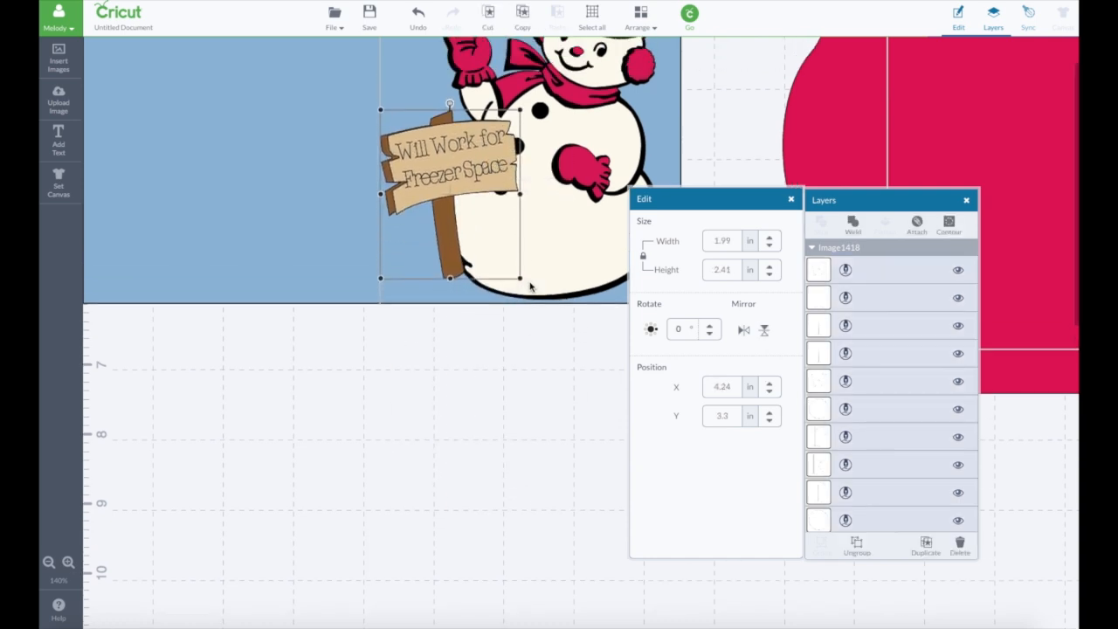
drag(475, 259, 494, 113)
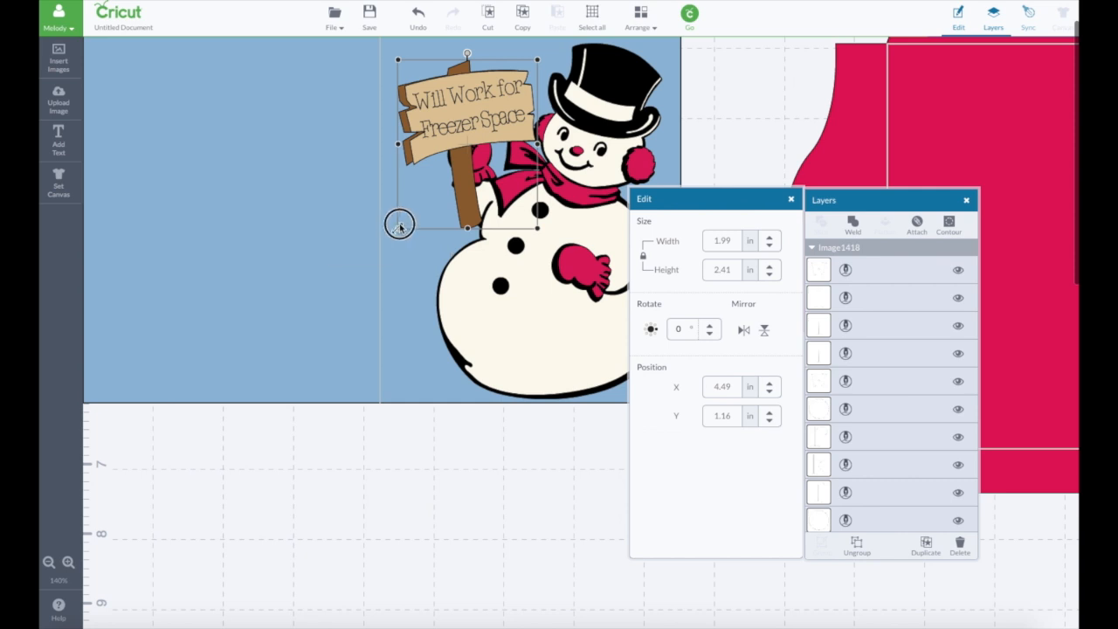
drag(399, 226, 412, 210)
scroll(412, 252, up, 1)
scroll(412, 261, up, 1)
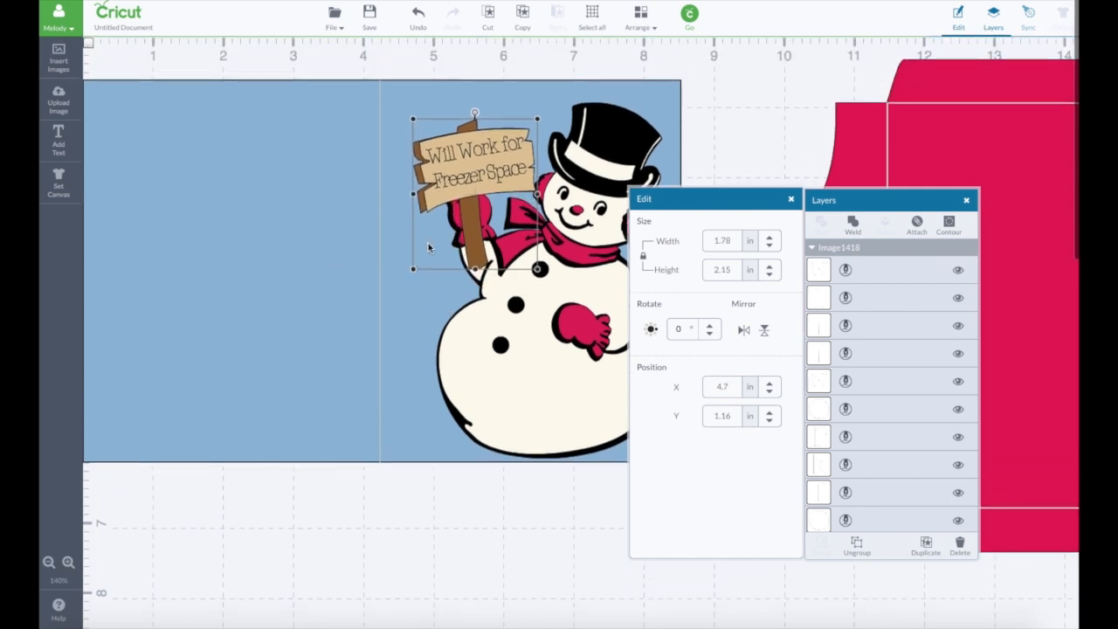
drag(476, 168, 472, 154)
click(742, 200)
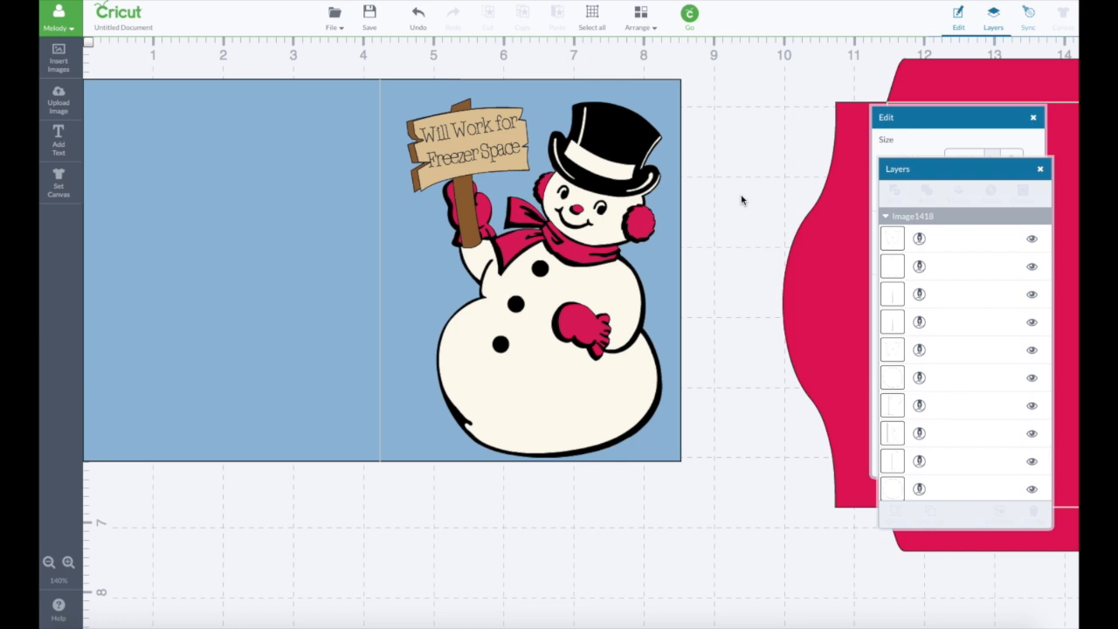
- Search all library images for "rain" to find an image to insert
click(65, 57)
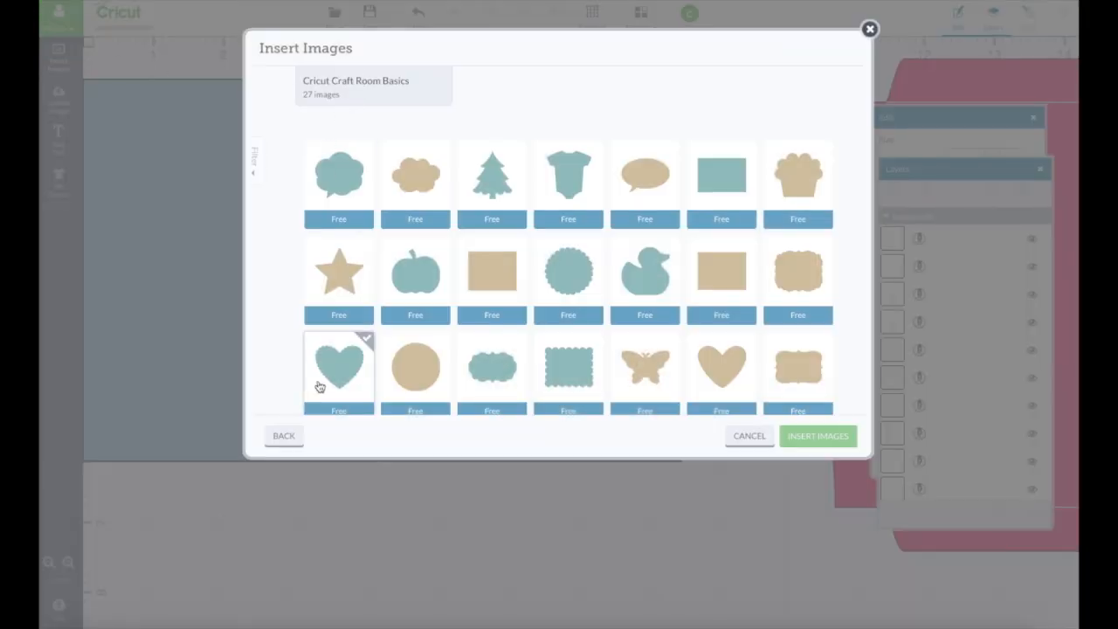
click(285, 435)
click(283, 435)
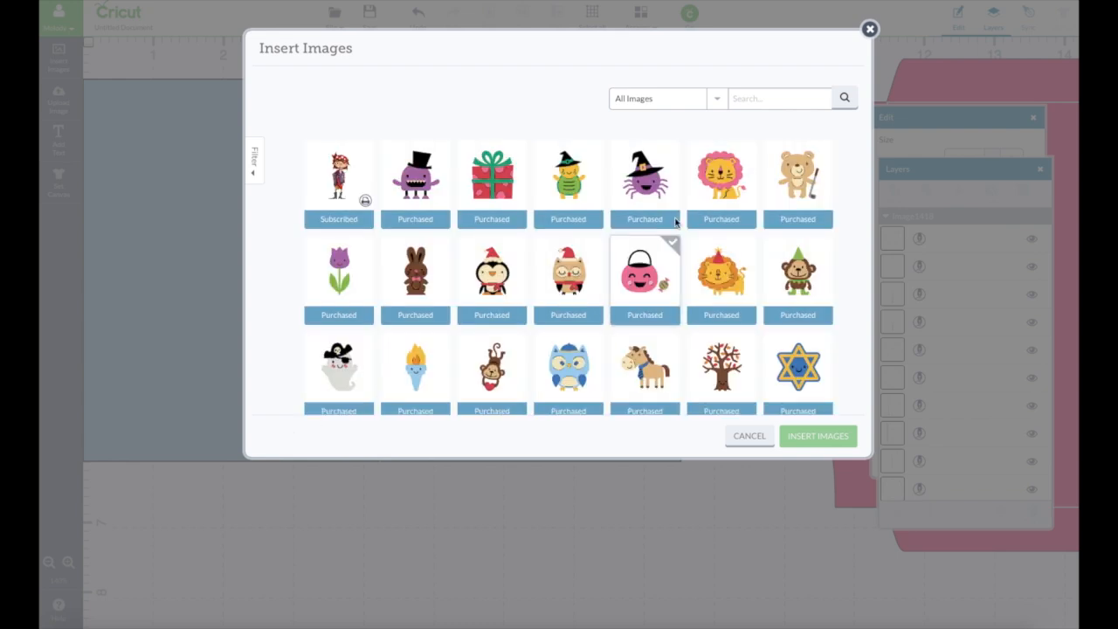
click(753, 96)
text(rain)
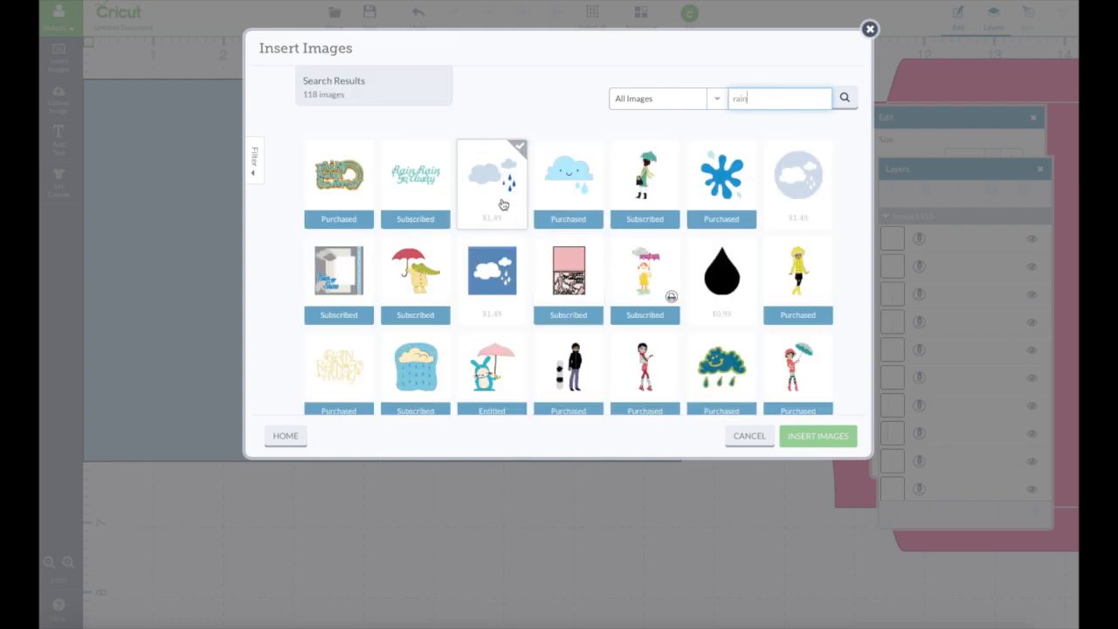
- Find the free Creativebug - Raindrops image among the rain results and insert it on the canvas
mouse_move(496, 231)
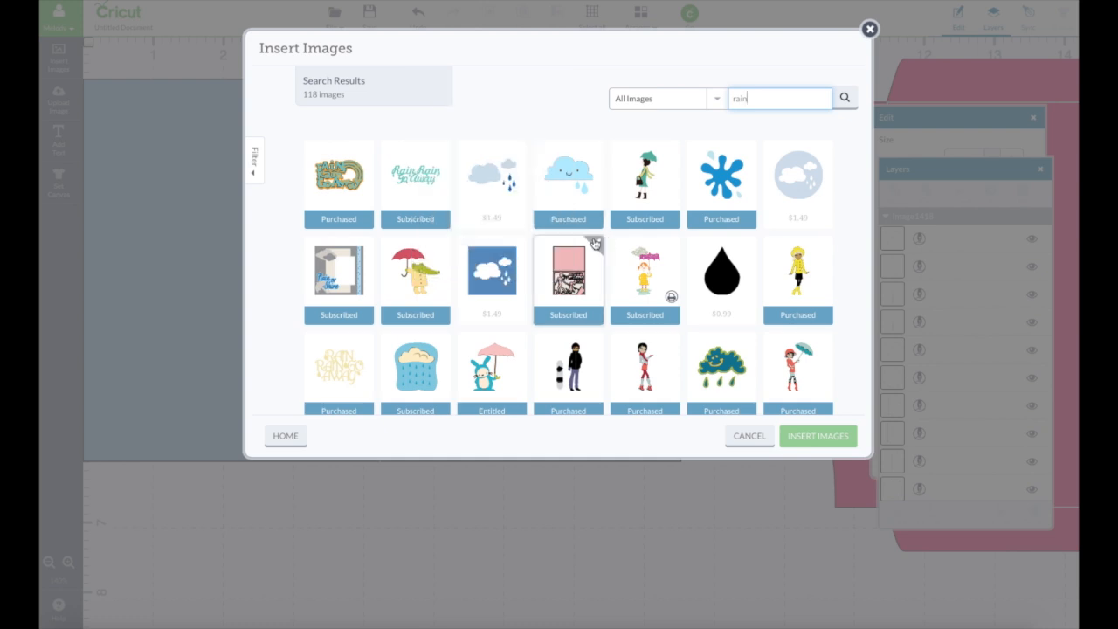
mouse_move(594, 243)
scroll(646, 251, down, 3)
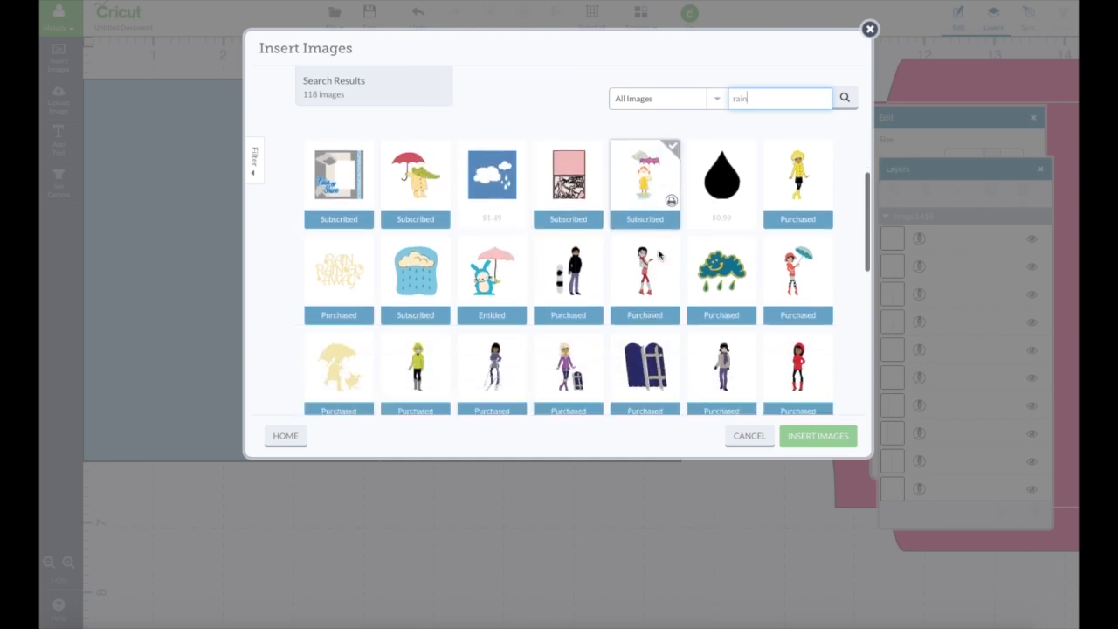
scroll(659, 254, down, 3)
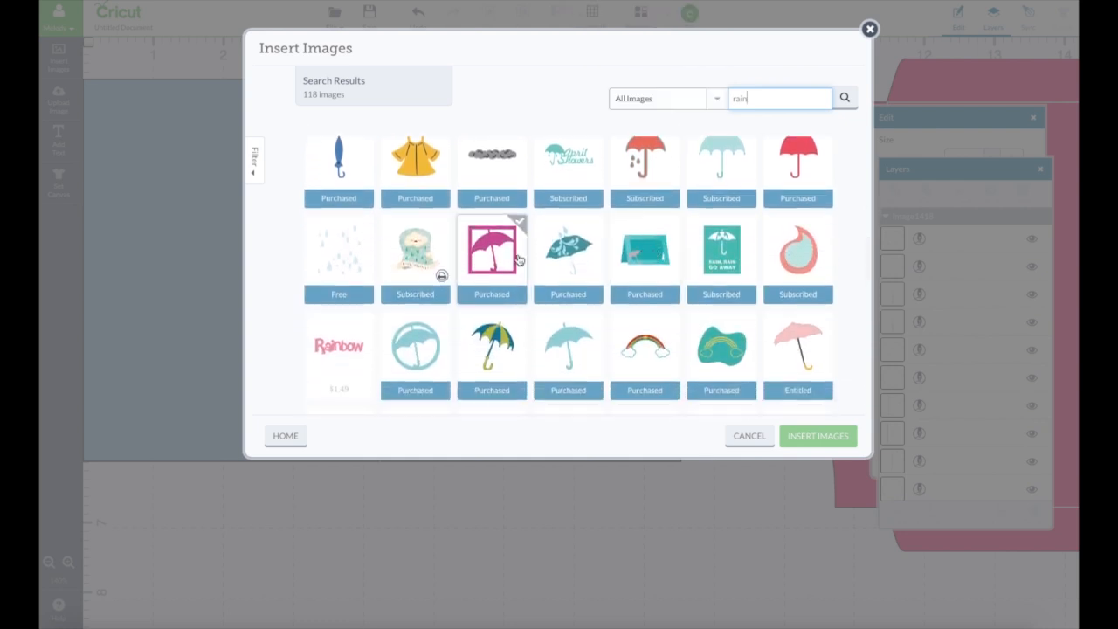
mouse_move(349, 307)
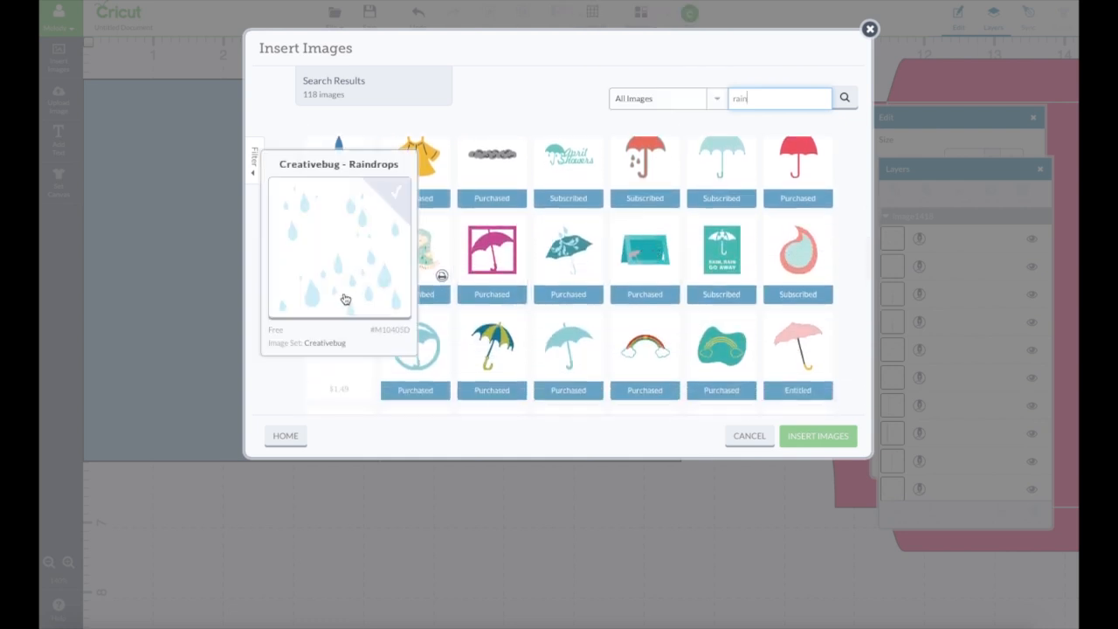
click(343, 273)
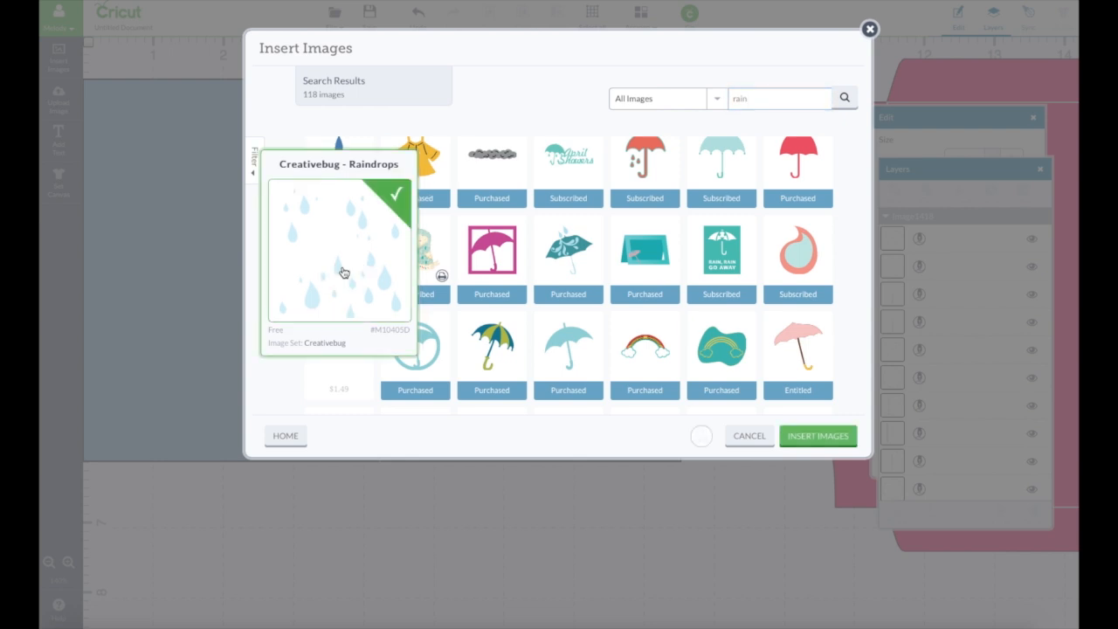
click(832, 437)
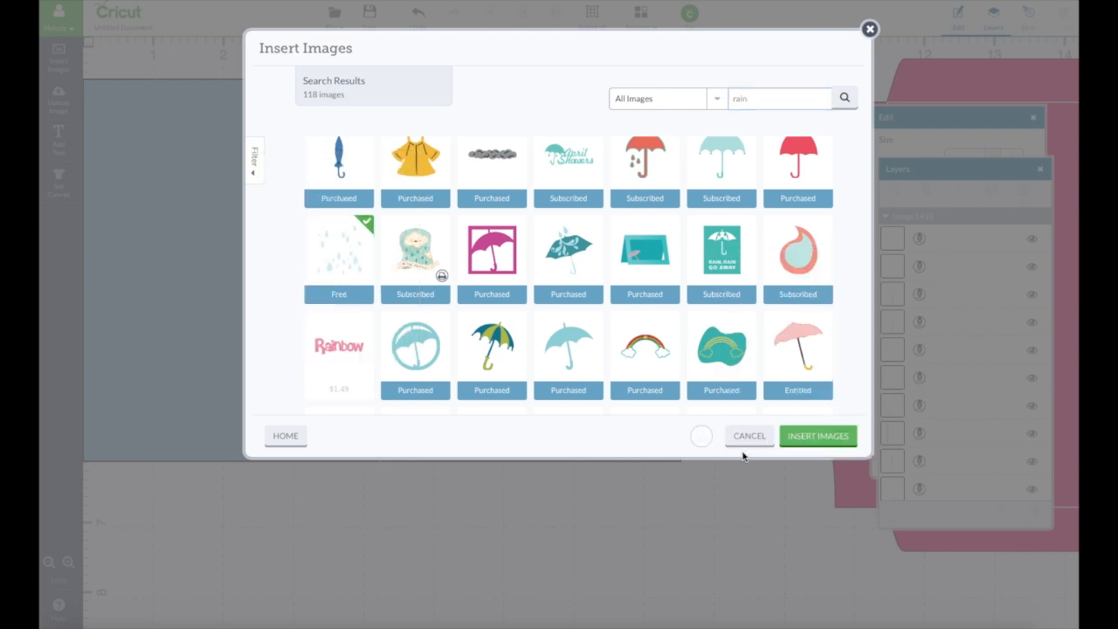
click(825, 445)
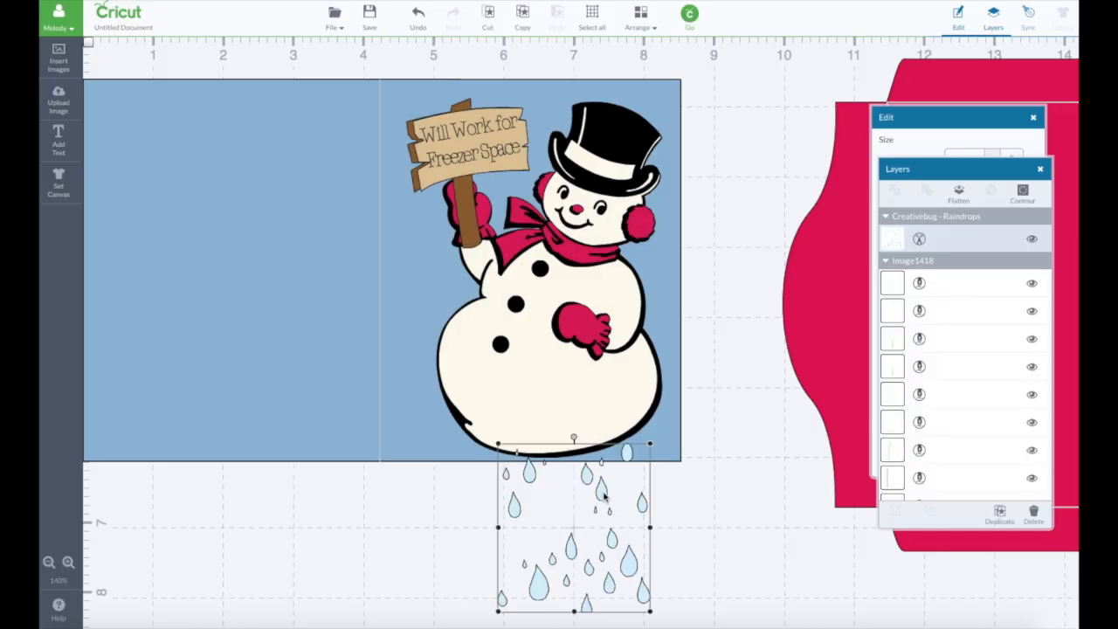
- Move the snowman and sign aside and place the raindrops in the upper-left area of the card front
drag(603, 496, 499, 145)
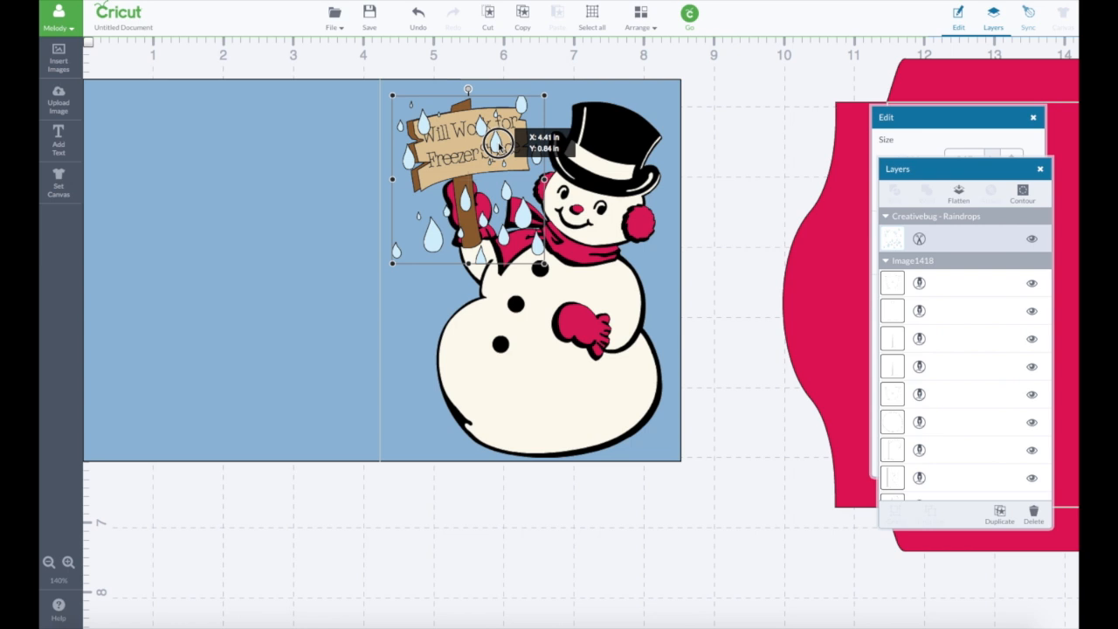
drag(498, 144, 498, 144)
drag(648, 224, 828, 271)
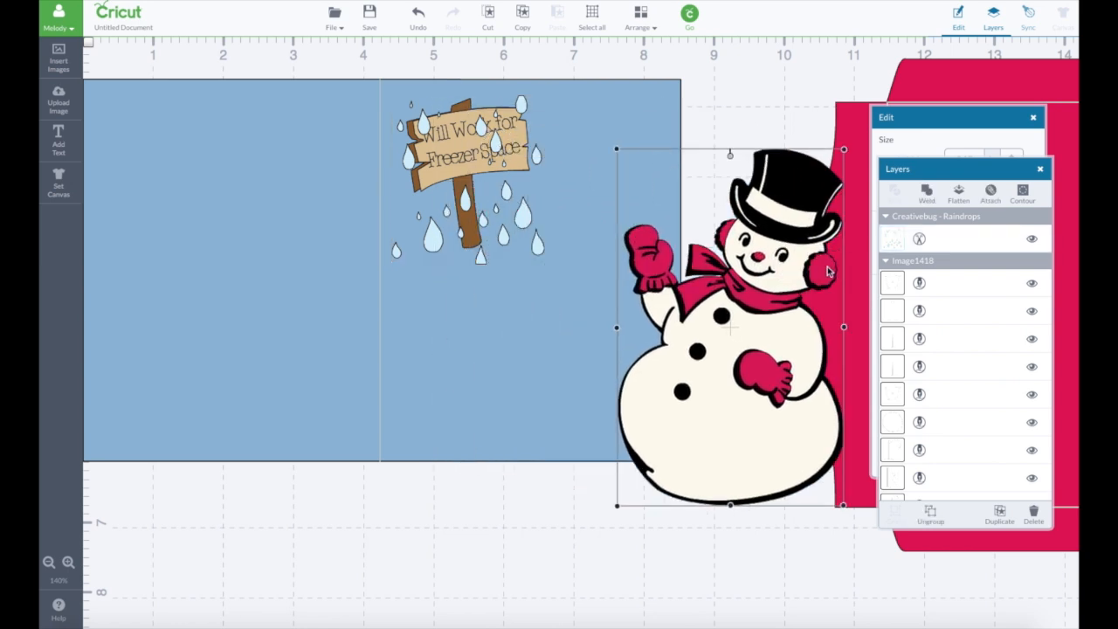
drag(443, 153, 626, 210)
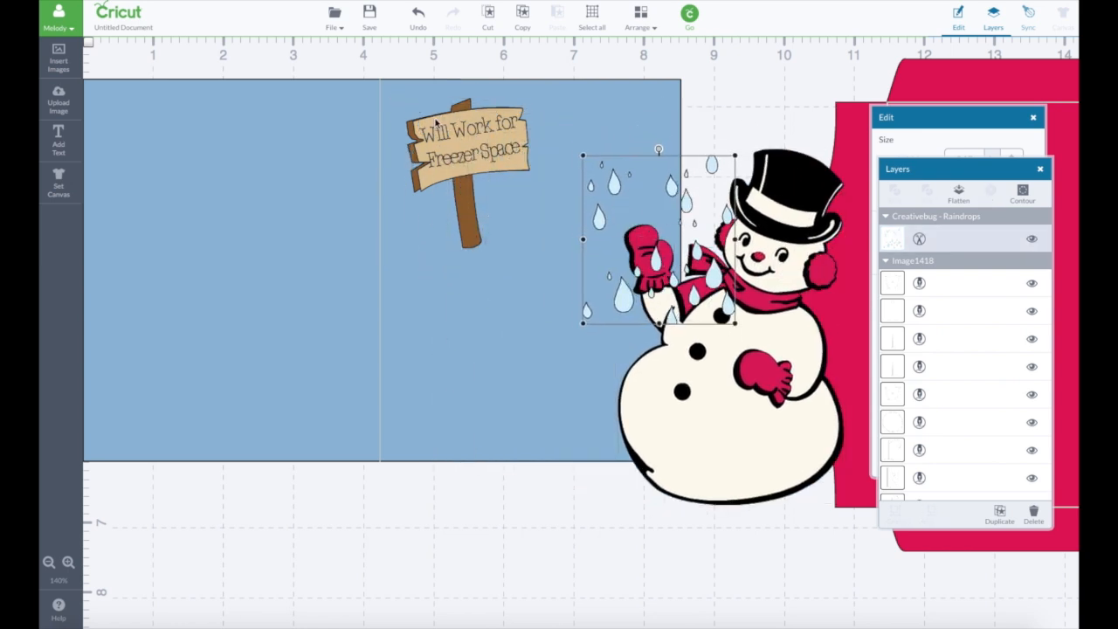
drag(435, 184, 611, 450)
drag(625, 293, 429, 227)
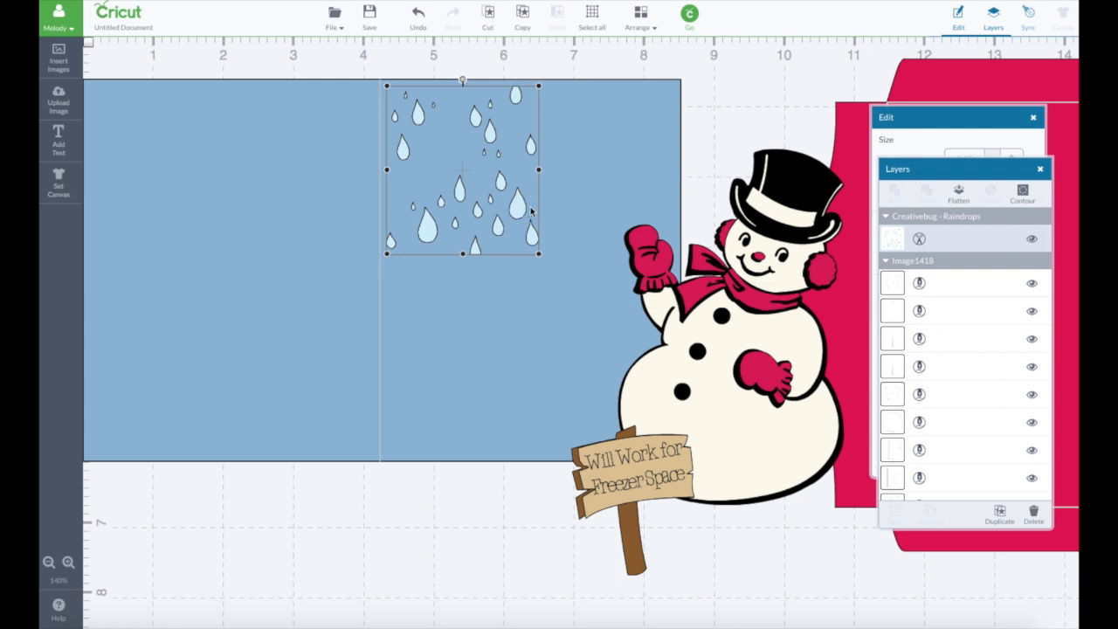
- Duplicate the raindrops twice and place one copy below the original and the other in the card front's upper-right corner
click(1003, 513)
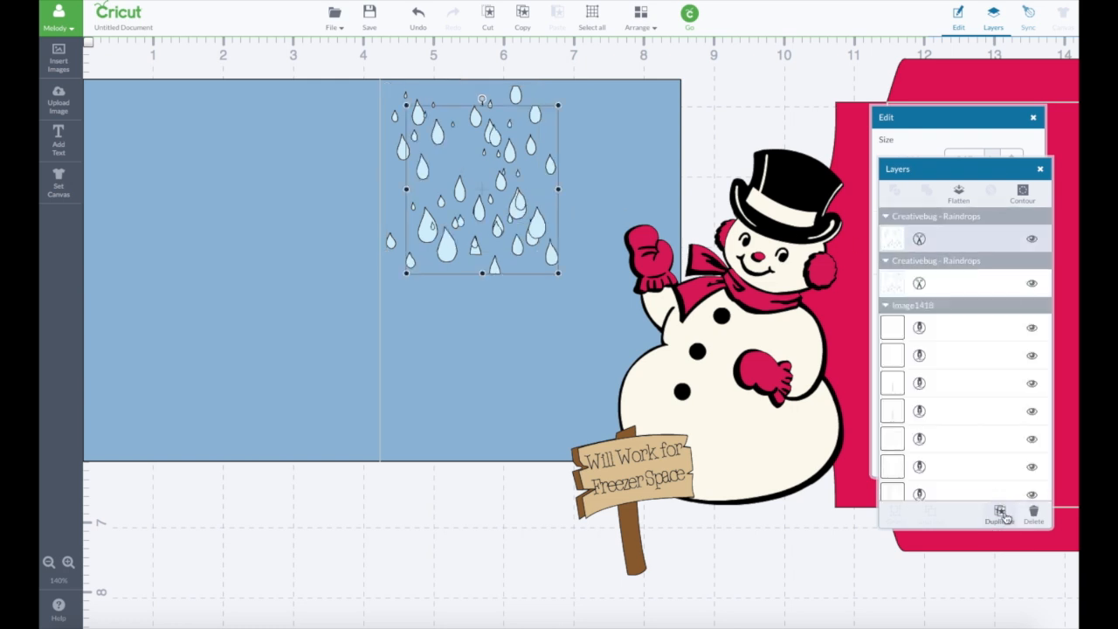
click(1002, 514)
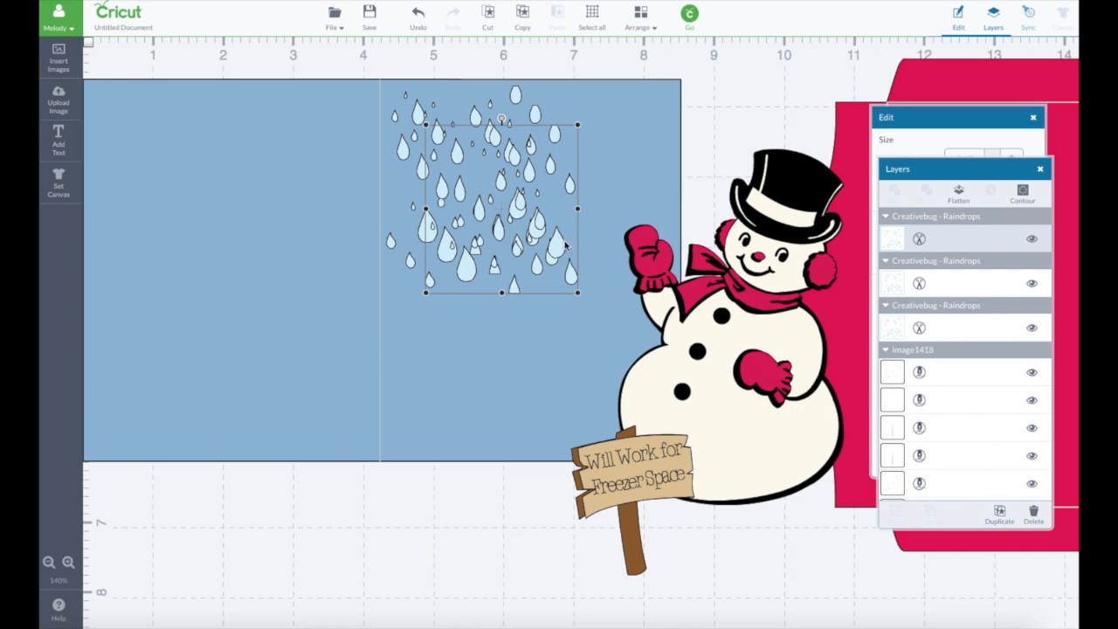
drag(566, 245, 523, 397)
click(524, 200)
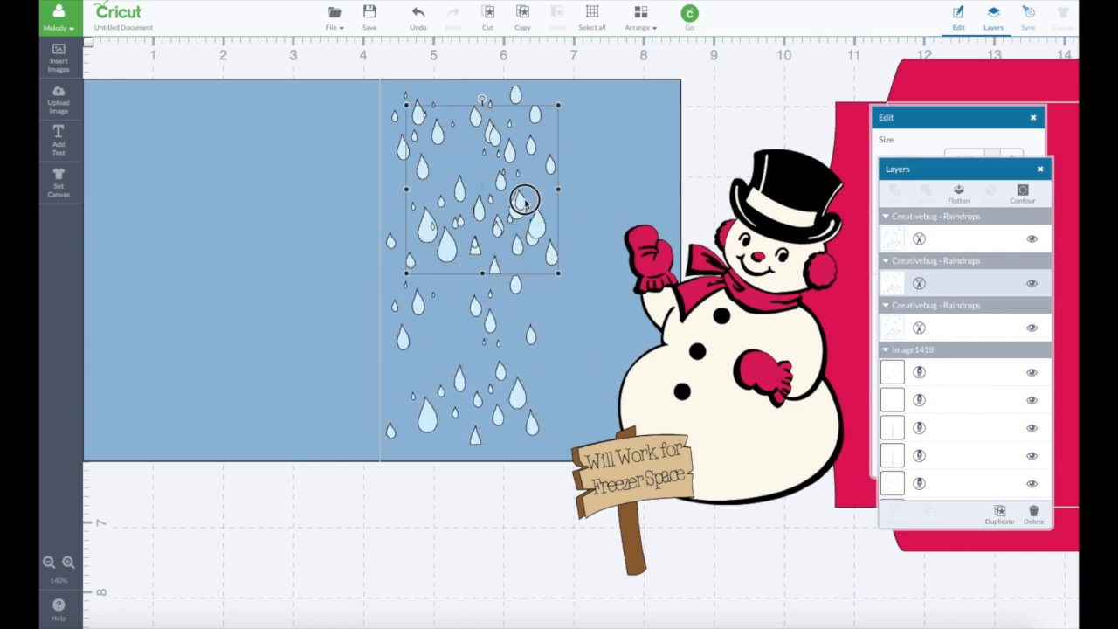
drag(524, 200, 654, 179)
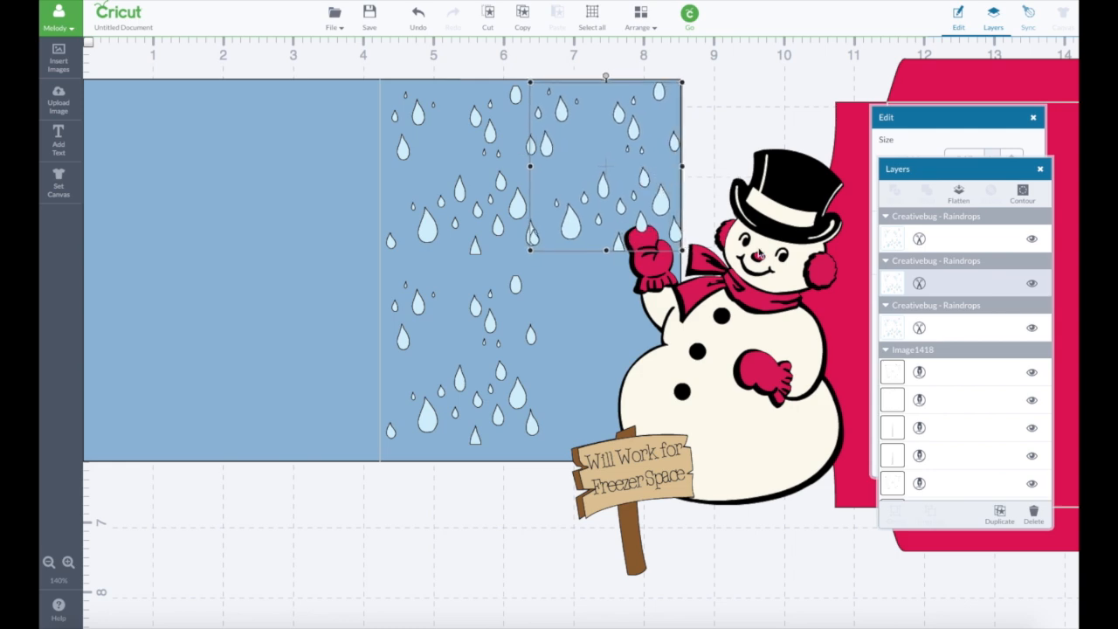
- Duplicate the lower-left raindrops into the card front's lower-right area, keeping the snowman and sign clear of the card
drag(780, 322, 574, 263)
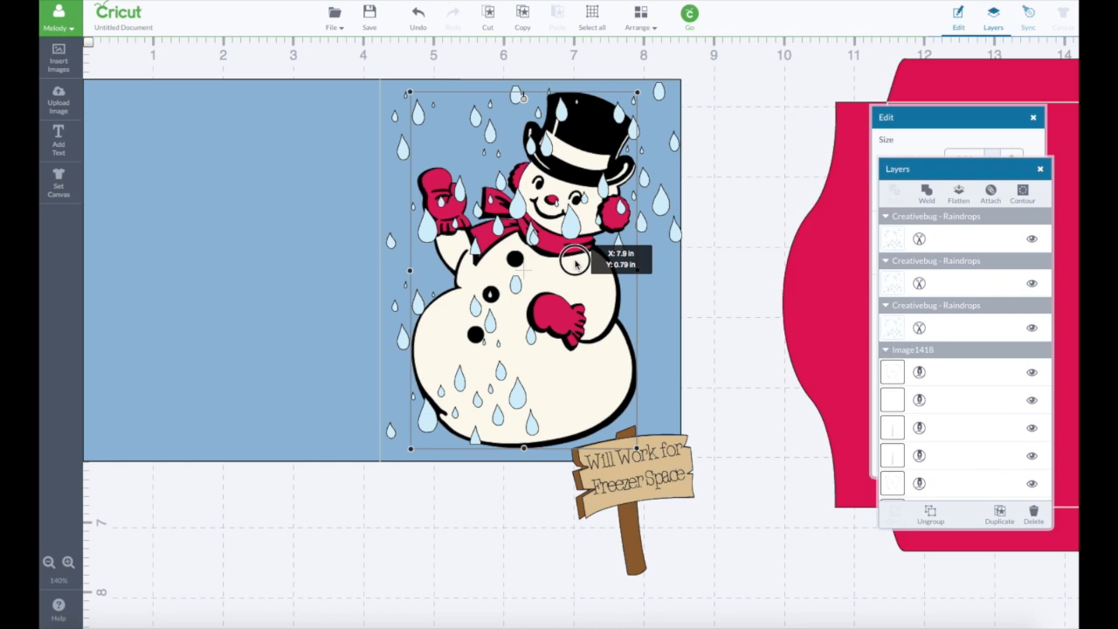
drag(574, 264, 876, 308)
click(515, 290)
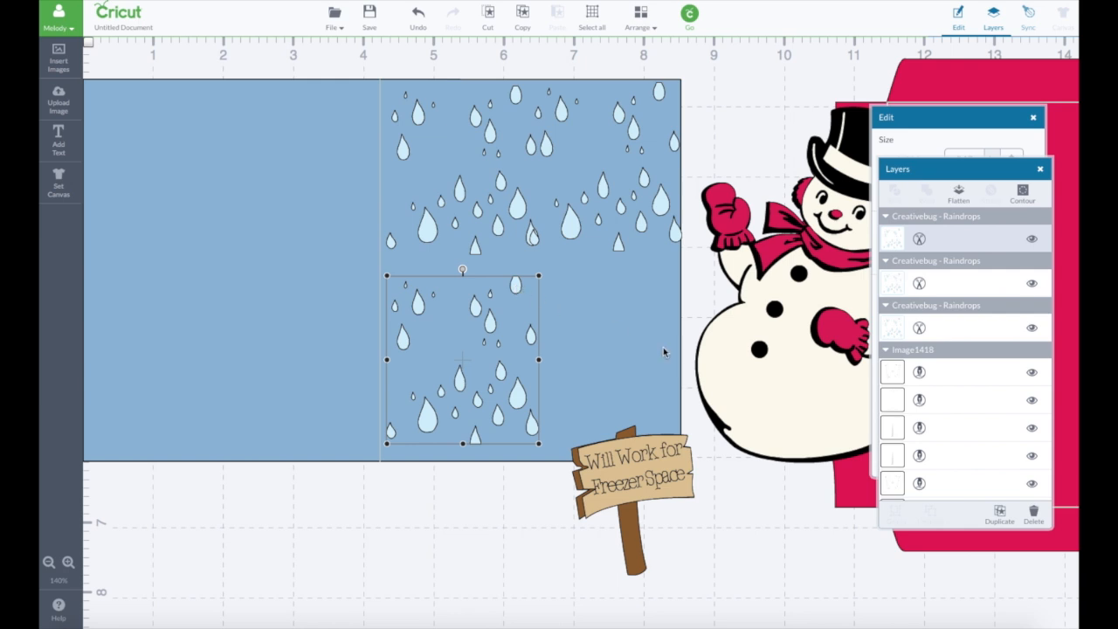
click(999, 514)
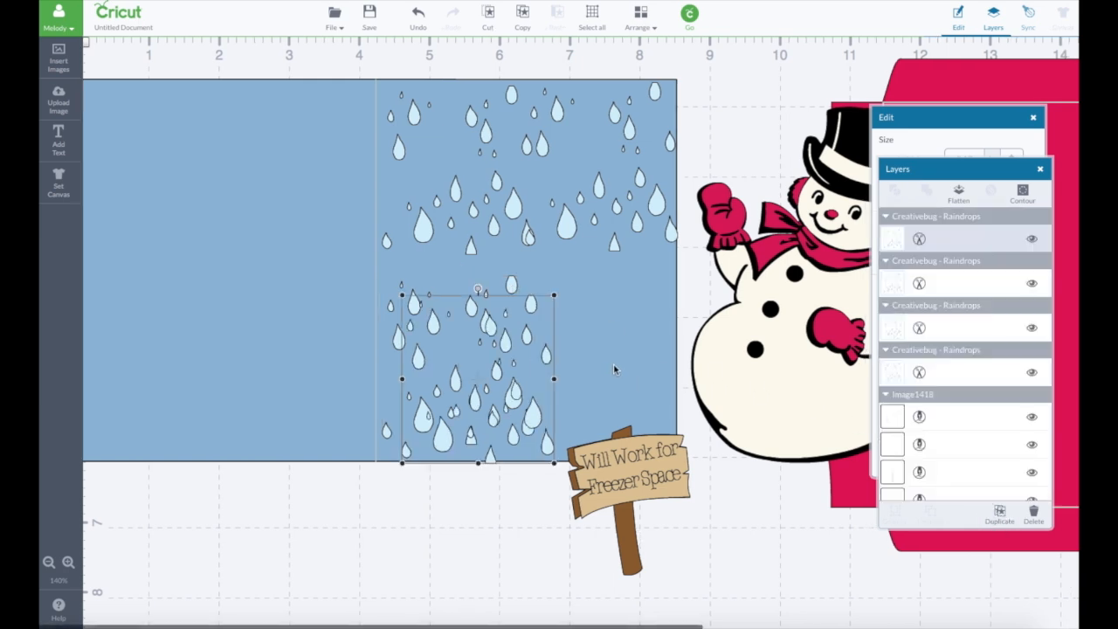
drag(551, 352, 673, 354)
click(675, 503)
drag(634, 446, 691, 518)
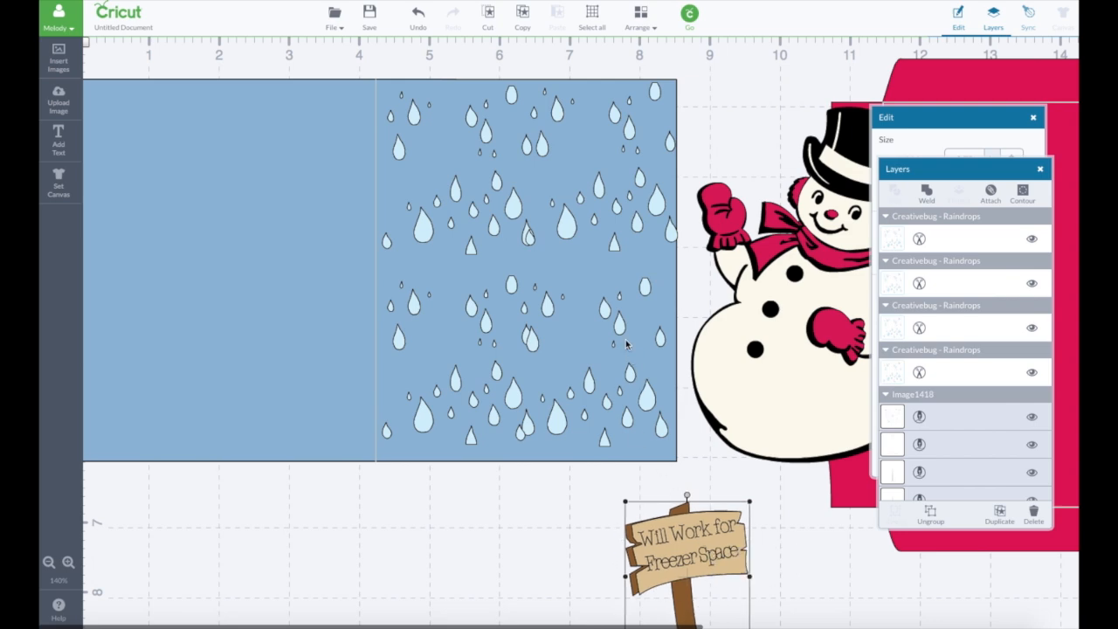
- Adjust the positions of the four raindrop sets so they spread over the card front with less overlap
drag(745, 342, 579, 335)
drag(495, 341, 820, 365)
drag(648, 395, 655, 411)
drag(513, 400, 504, 410)
drag(468, 255, 469, 250)
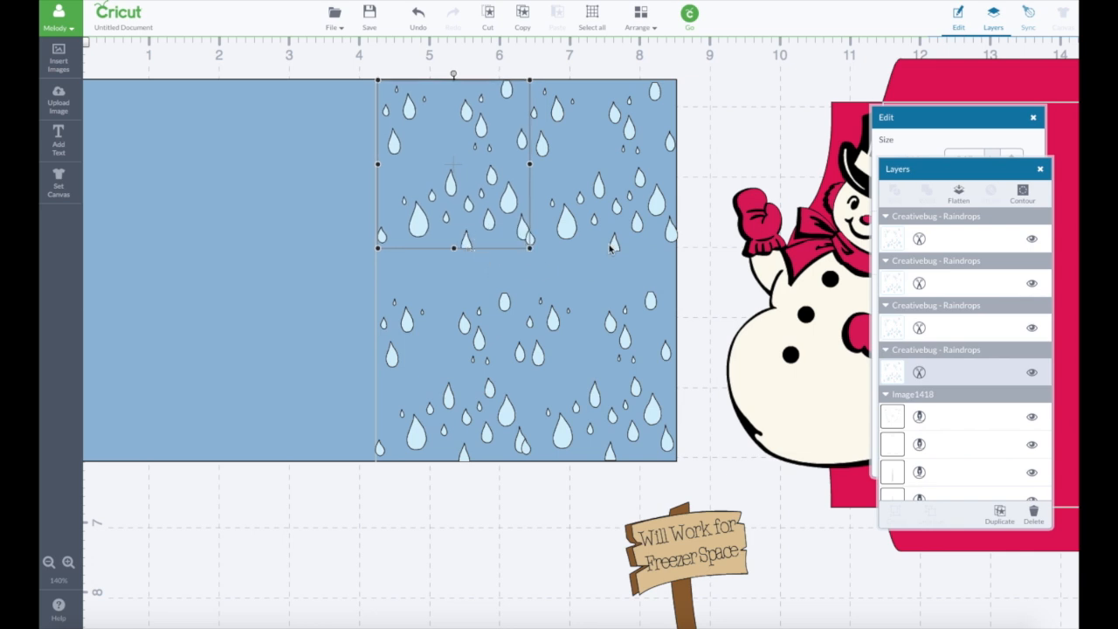
drag(615, 250, 618, 255)
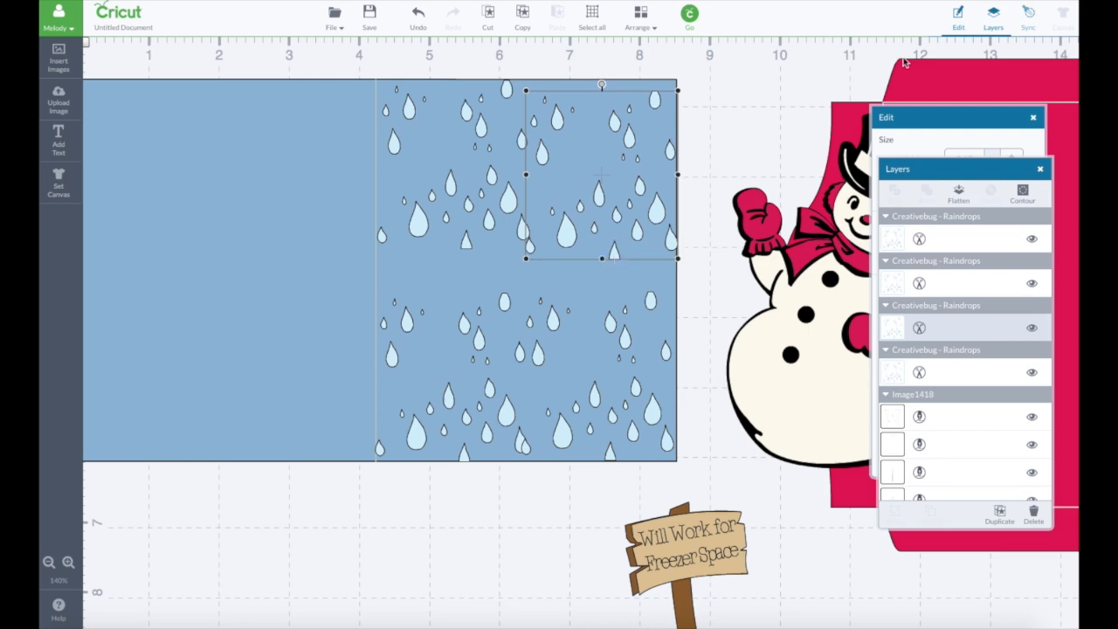
- Use Contour on the upper-right raindrop set to hide seven drops along its left side and lower edge
click(1010, 199)
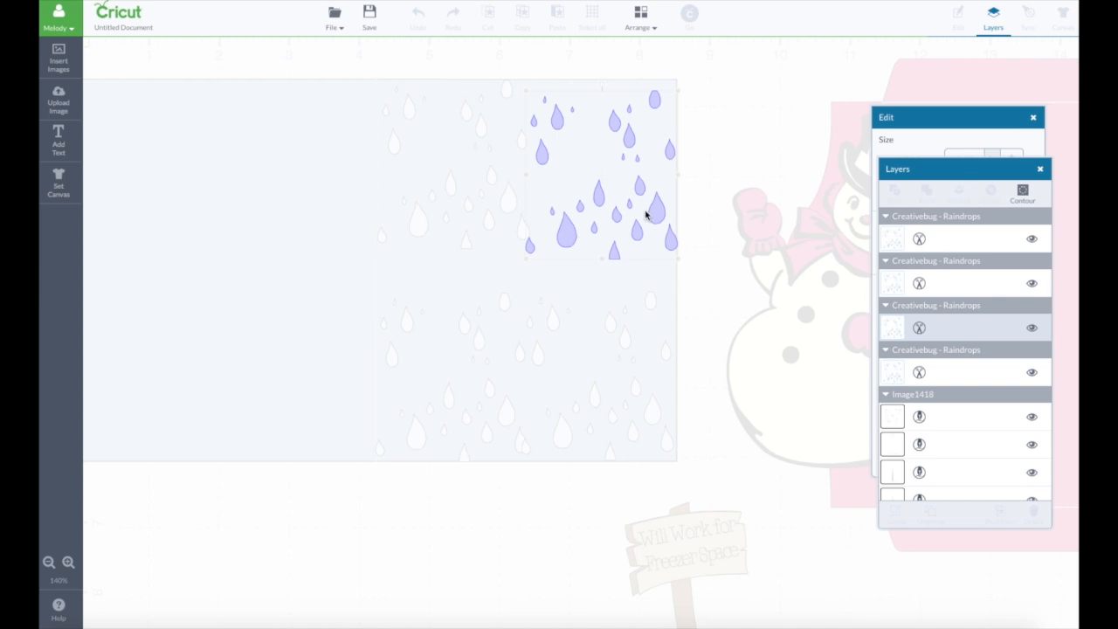
click(565, 232)
click(529, 245)
click(552, 215)
click(580, 209)
click(593, 229)
click(540, 152)
click(615, 252)
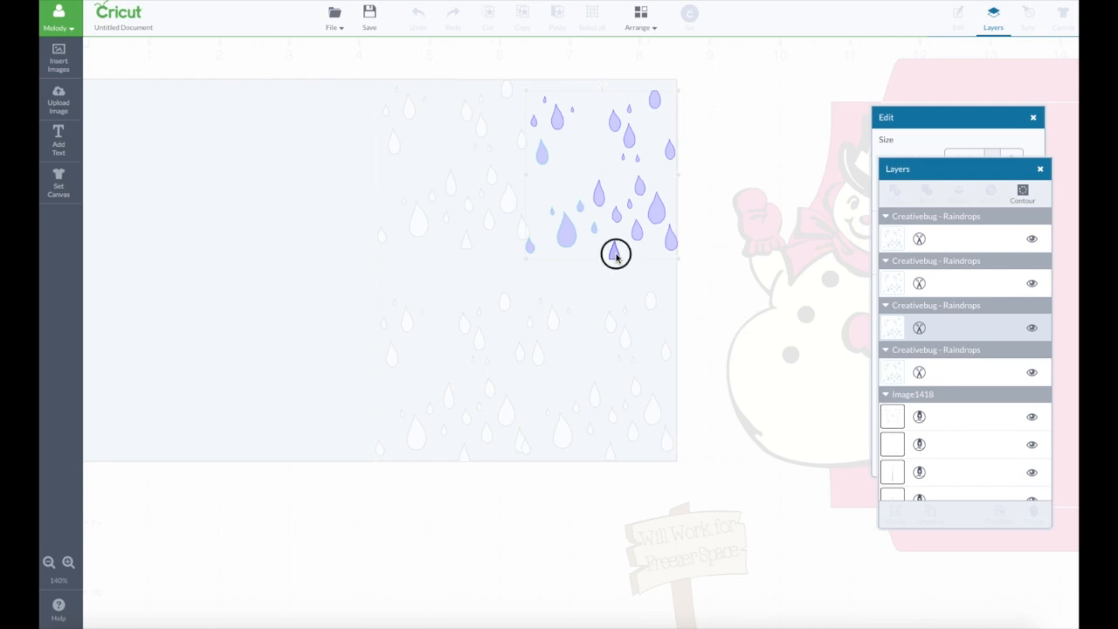
click(708, 280)
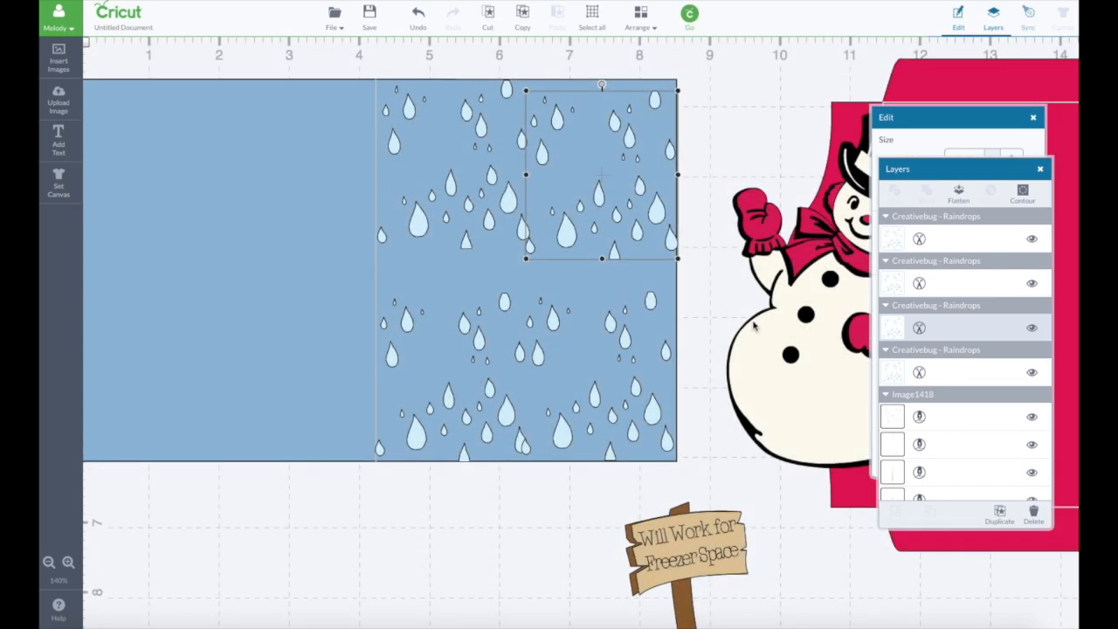
- Move the snowman onto the card front and use Contour to hide the lower-left raindrops that overlap its body
drag(736, 329, 491, 314)
click(503, 302)
click(1023, 194)
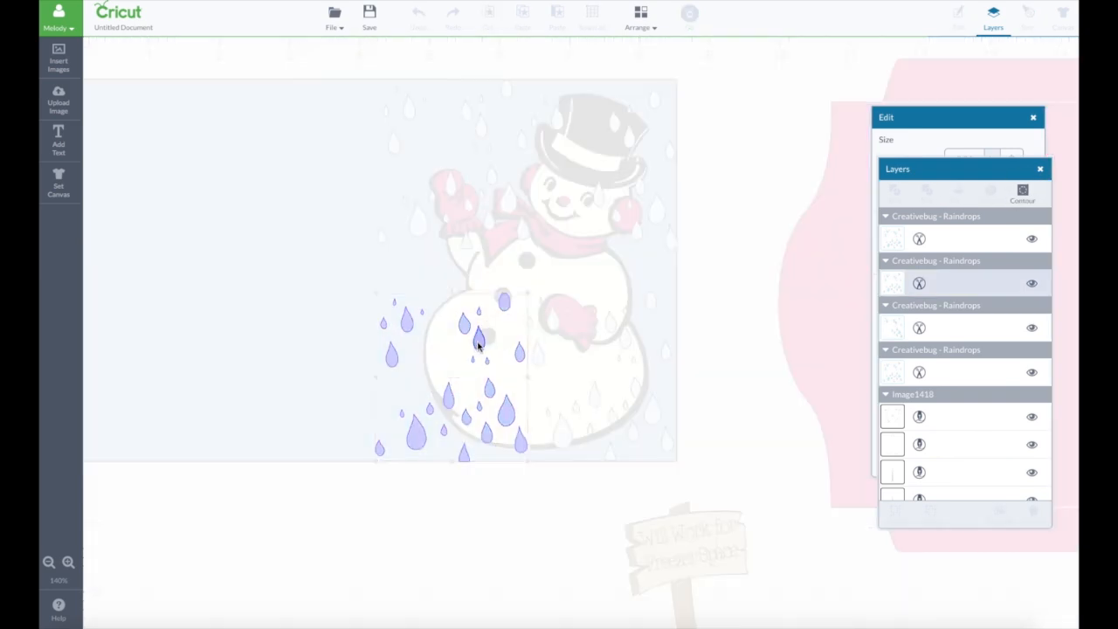
click(478, 343)
click(504, 304)
click(479, 314)
click(466, 327)
click(520, 355)
click(487, 362)
click(473, 361)
click(489, 437)
click(479, 408)
click(467, 418)
click(448, 396)
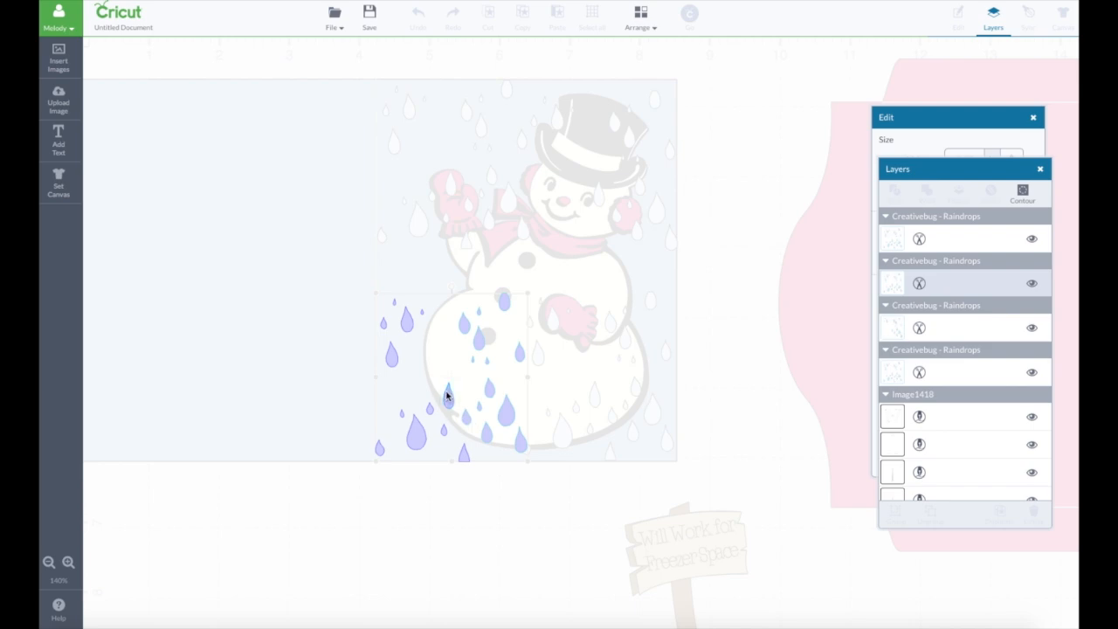
click(550, 511)
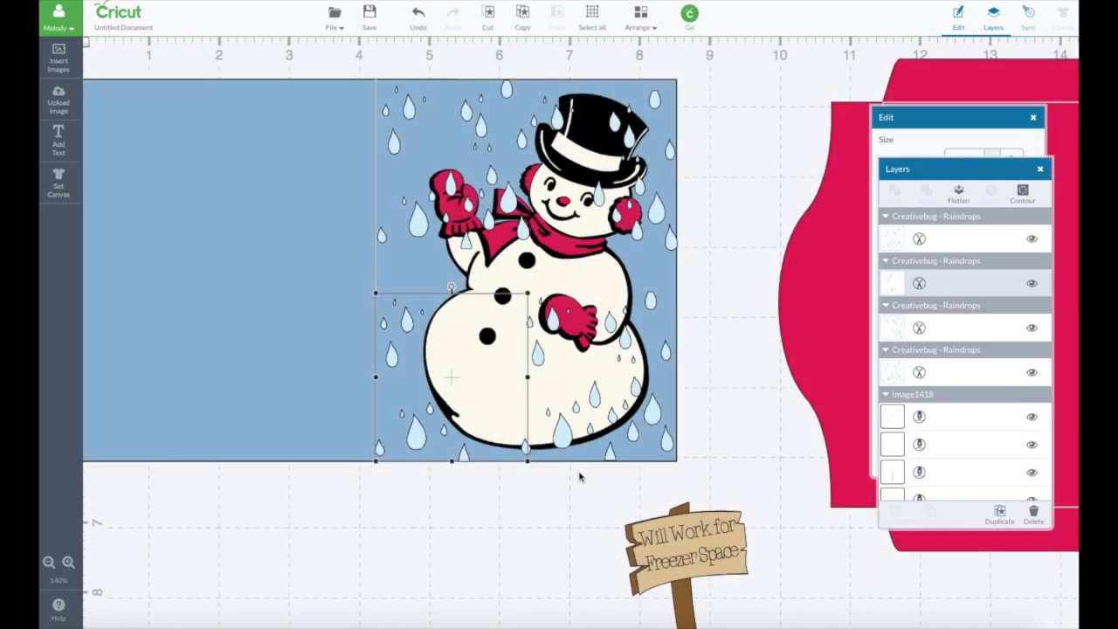
- Use Contour on the upper-left raindrop set to hide the drops overlapping the snowman's raised mitten, arm and scarf
click(516, 218)
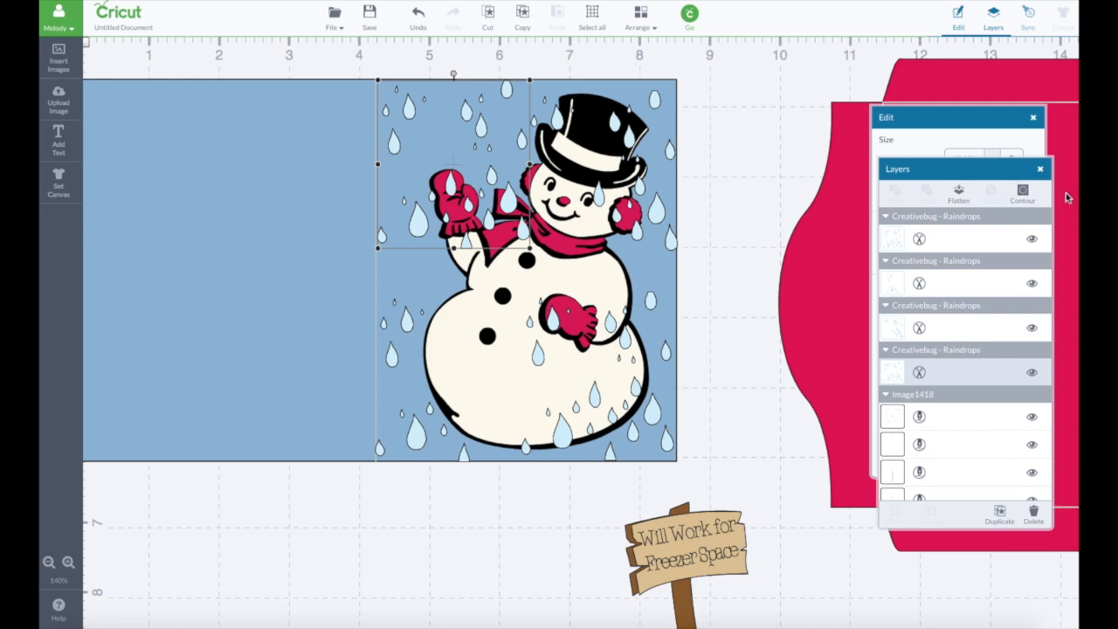
click(1020, 194)
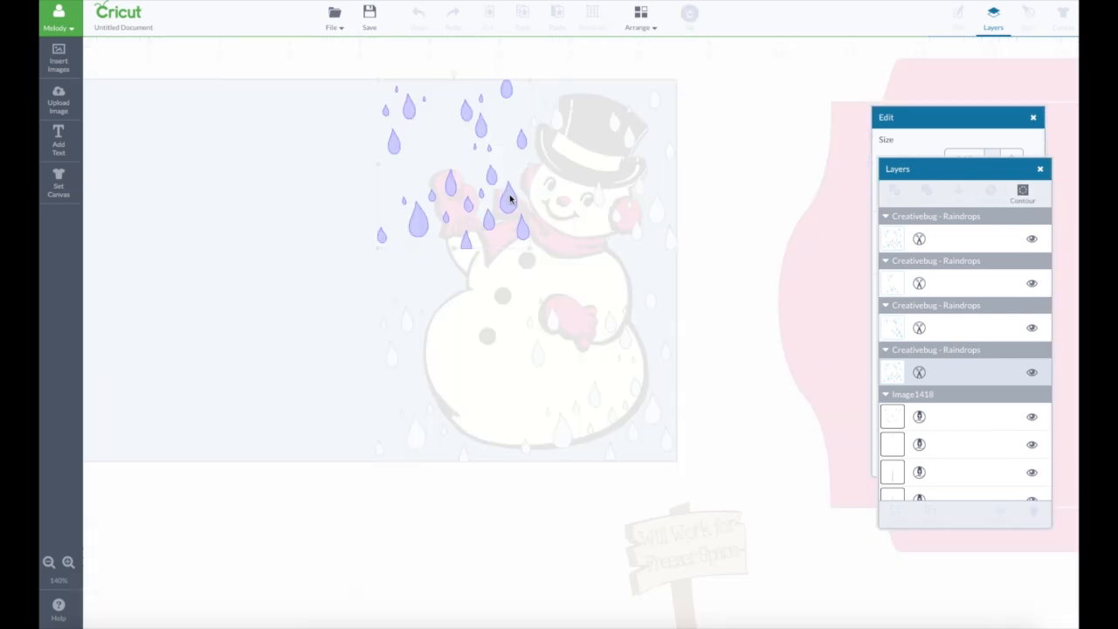
click(513, 201)
click(522, 231)
click(489, 223)
click(465, 239)
click(468, 205)
click(451, 184)
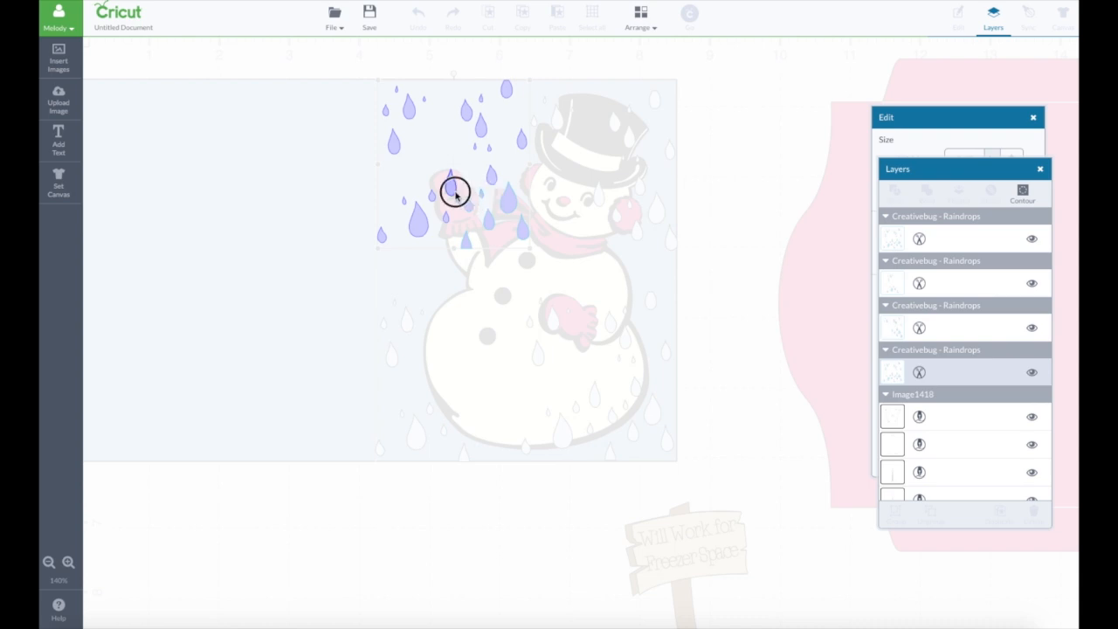
click(491, 180)
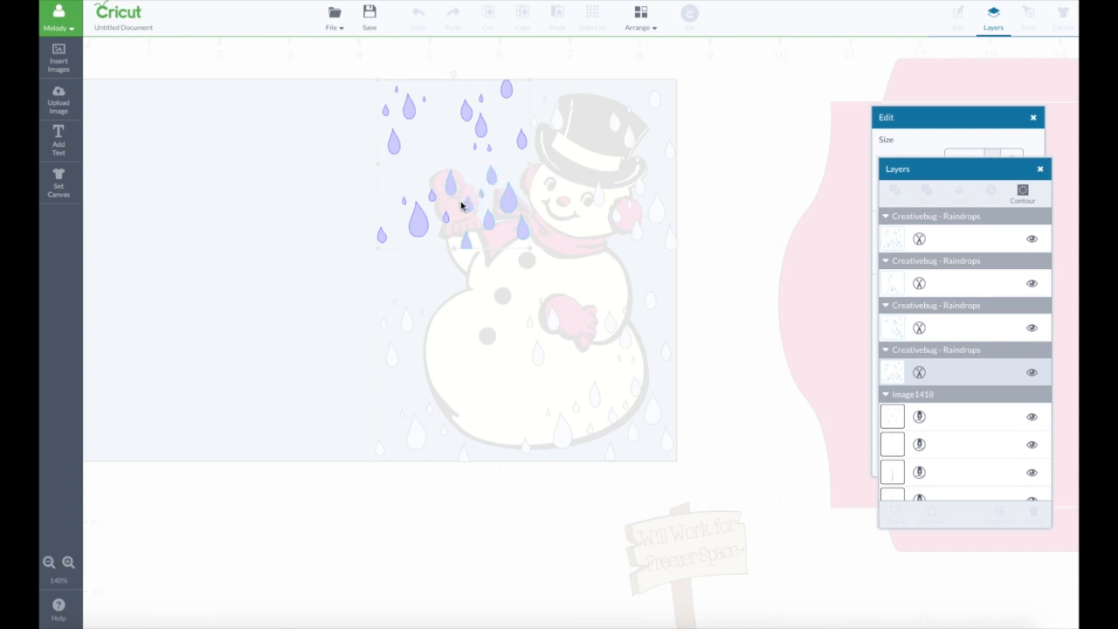
click(524, 142)
click(718, 226)
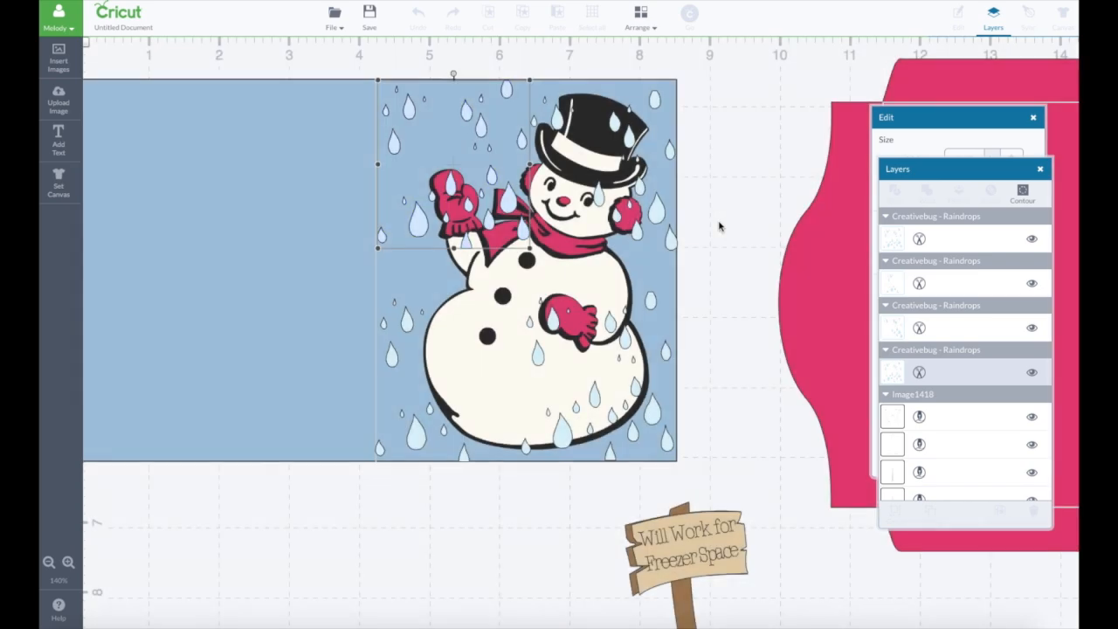
- Use Contour on the upper-right raindrop set to hide the drops overlapping the snowman's hat, face and earmuff
click(603, 201)
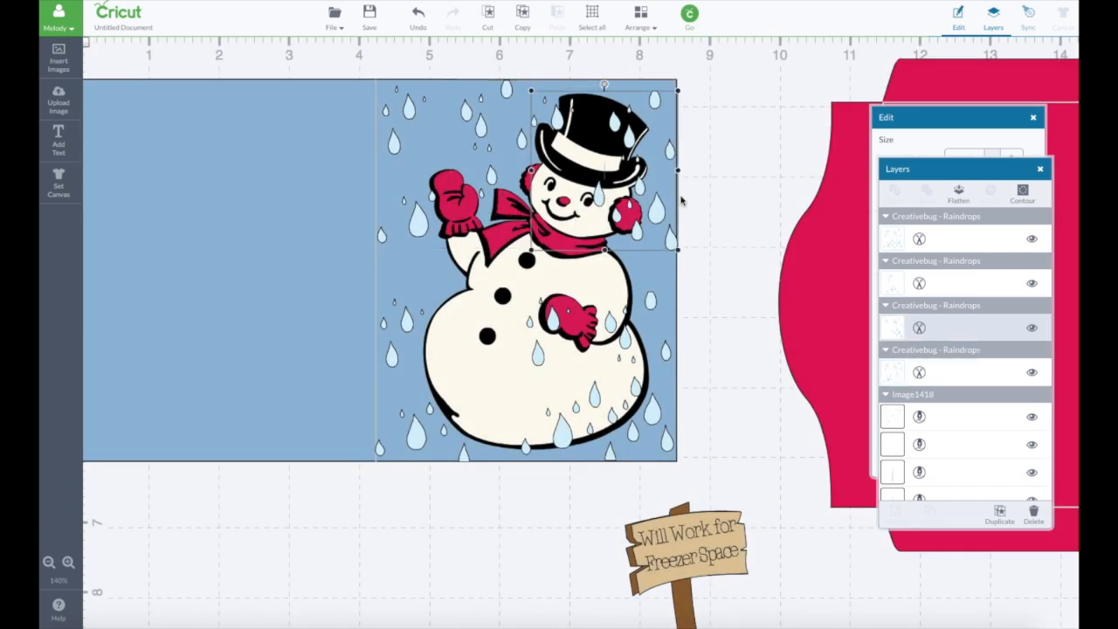
click(1020, 193)
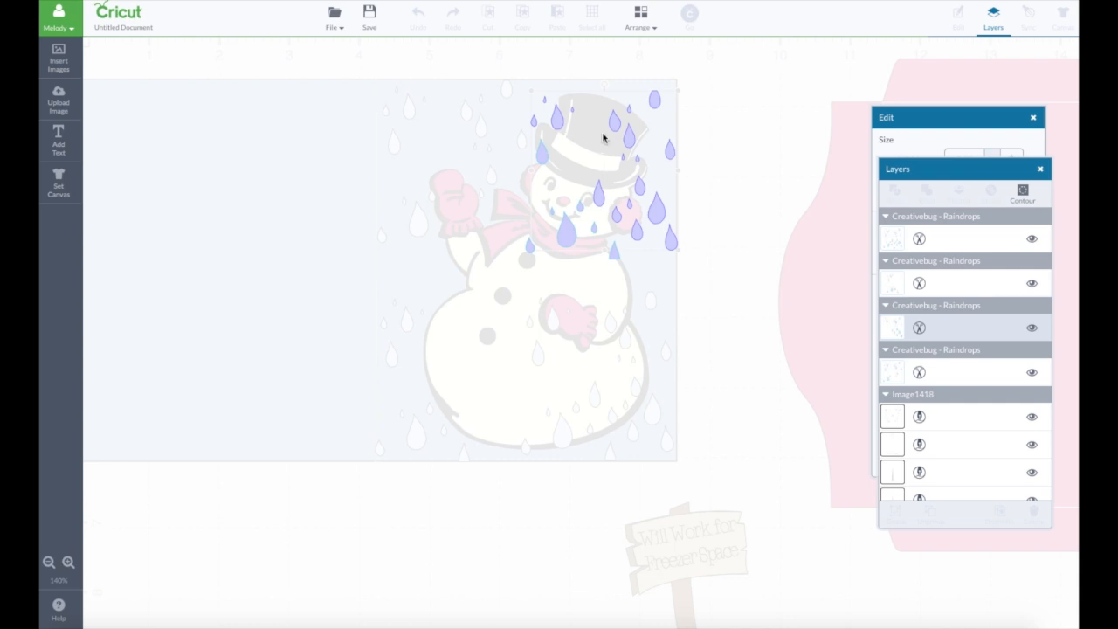
click(615, 120)
click(599, 194)
click(617, 215)
click(633, 216)
click(623, 159)
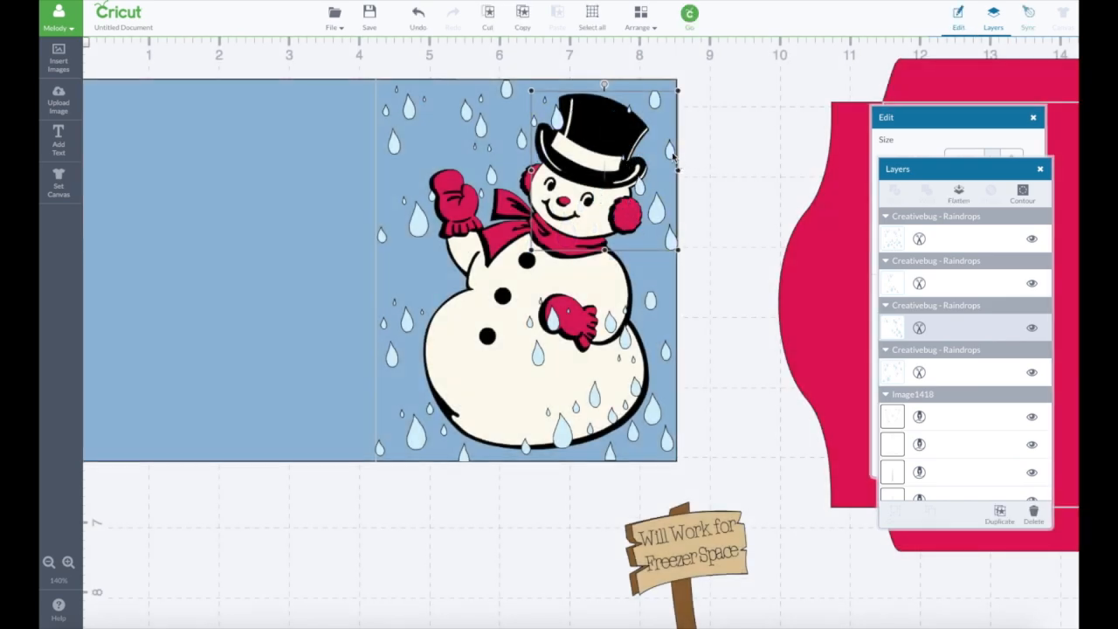
click(1022, 190)
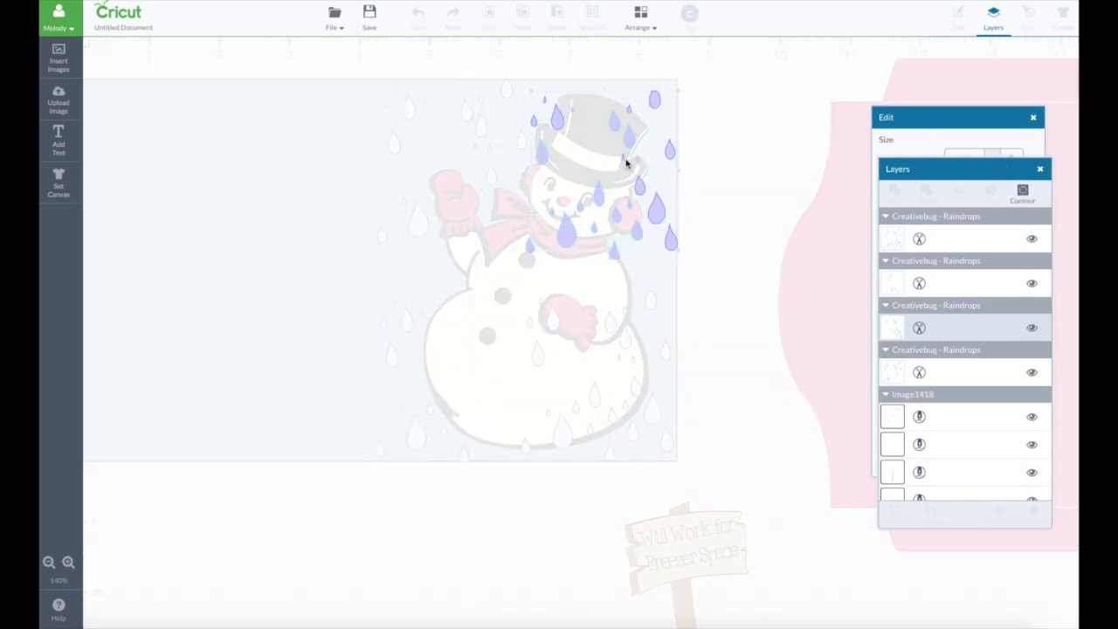
click(625, 161)
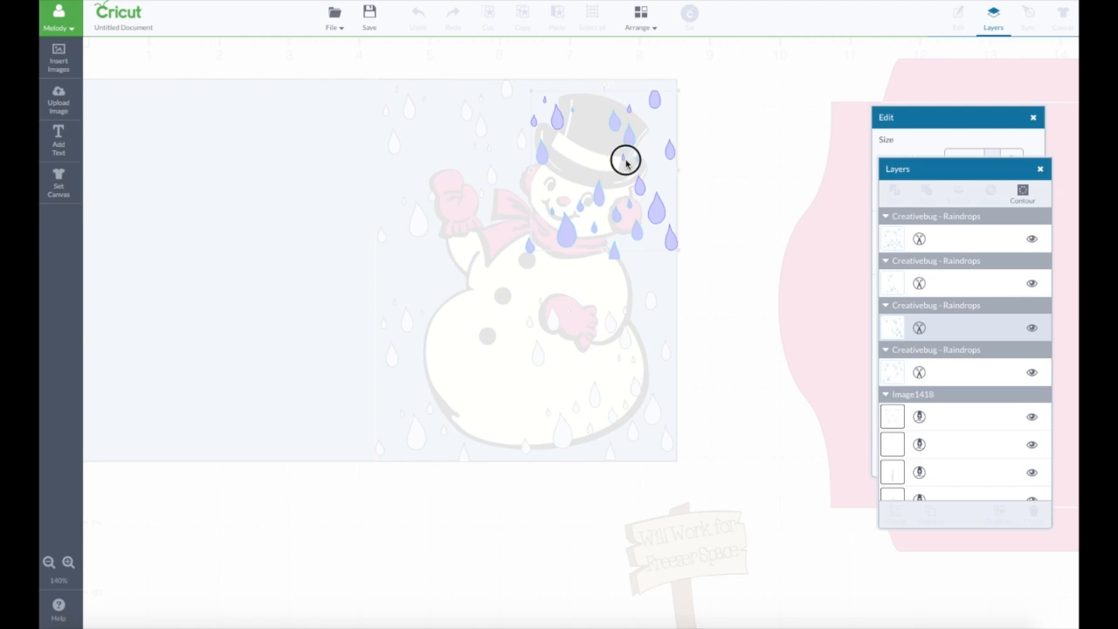
click(756, 167)
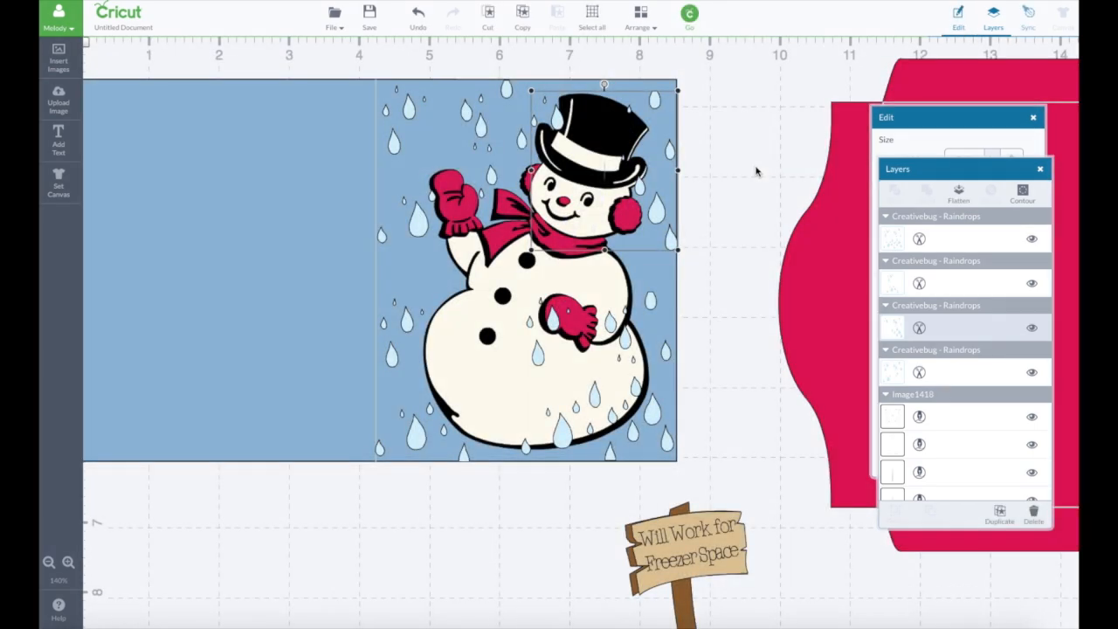
- Use Contour on the lower-right raindrop set to hide the drops overlapping the snowman's lowered mitten and body
click(623, 343)
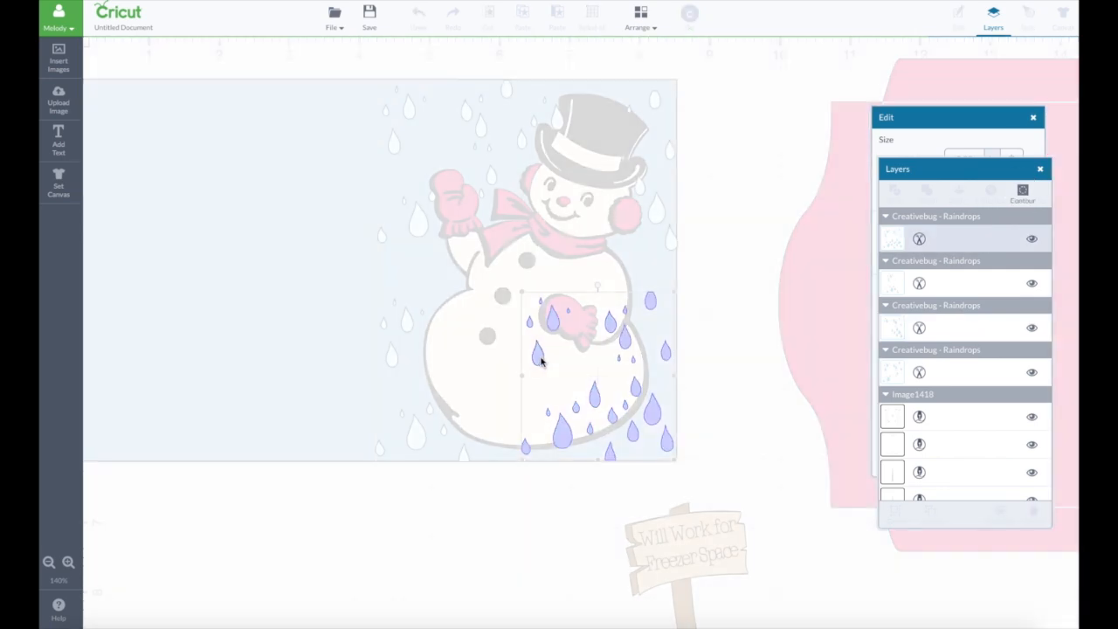
click(539, 358)
click(550, 320)
click(541, 302)
click(528, 319)
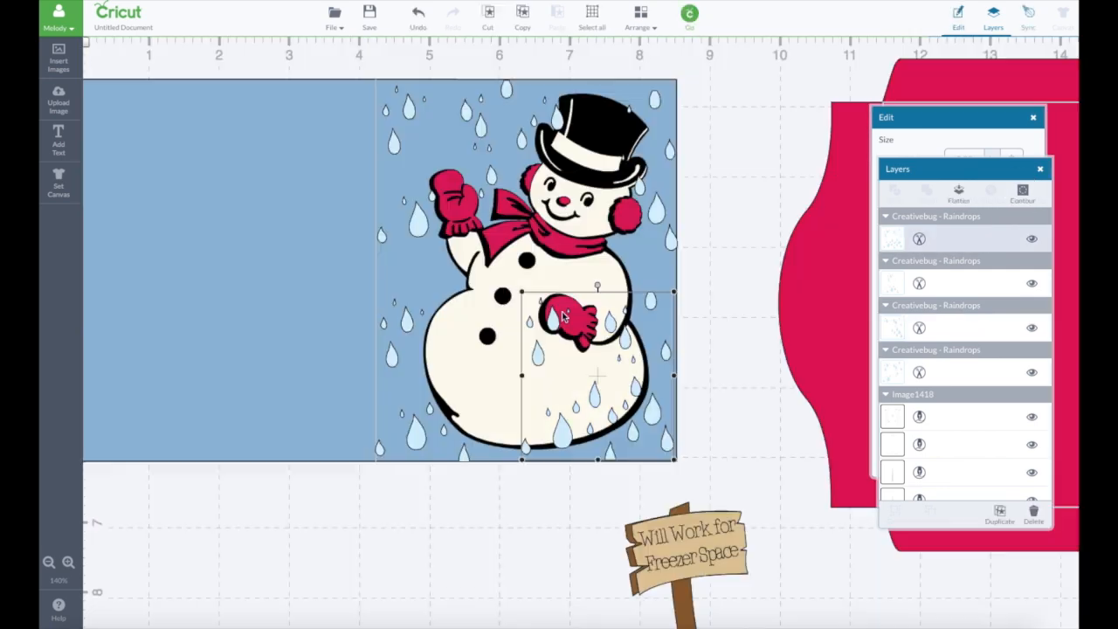
click(1022, 193)
click(568, 311)
click(530, 323)
click(609, 324)
click(625, 311)
click(624, 339)
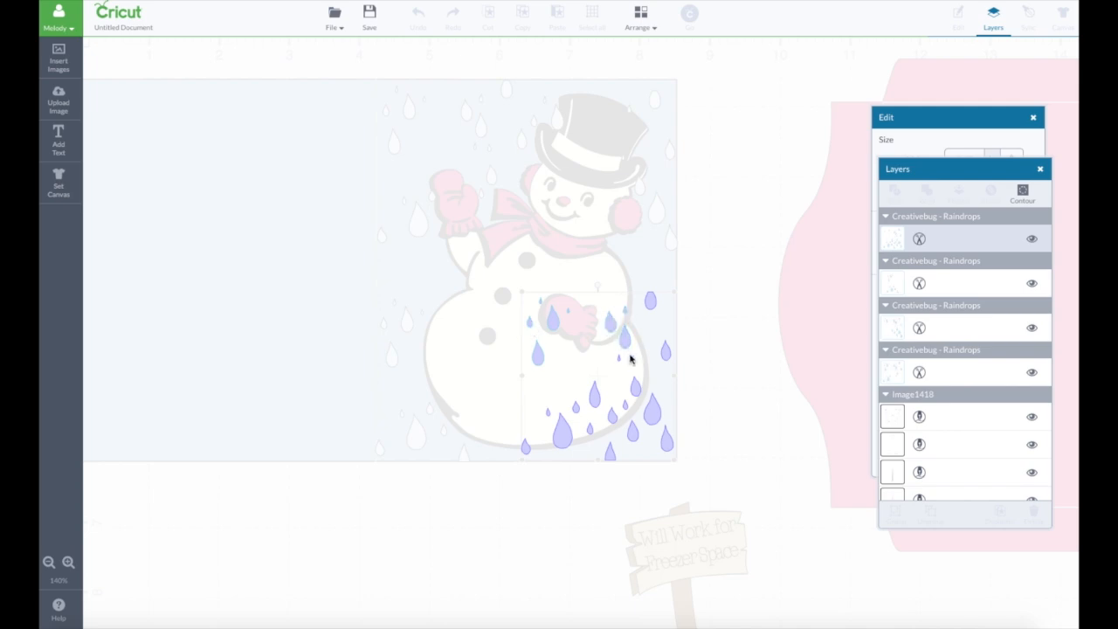
click(723, 349)
click(1022, 193)
click(696, 402)
- Place the sign at the snowman's raised mitten and use Contour to hide upper-left raindrops that cover its lettering
drag(707, 564, 478, 153)
click(492, 177)
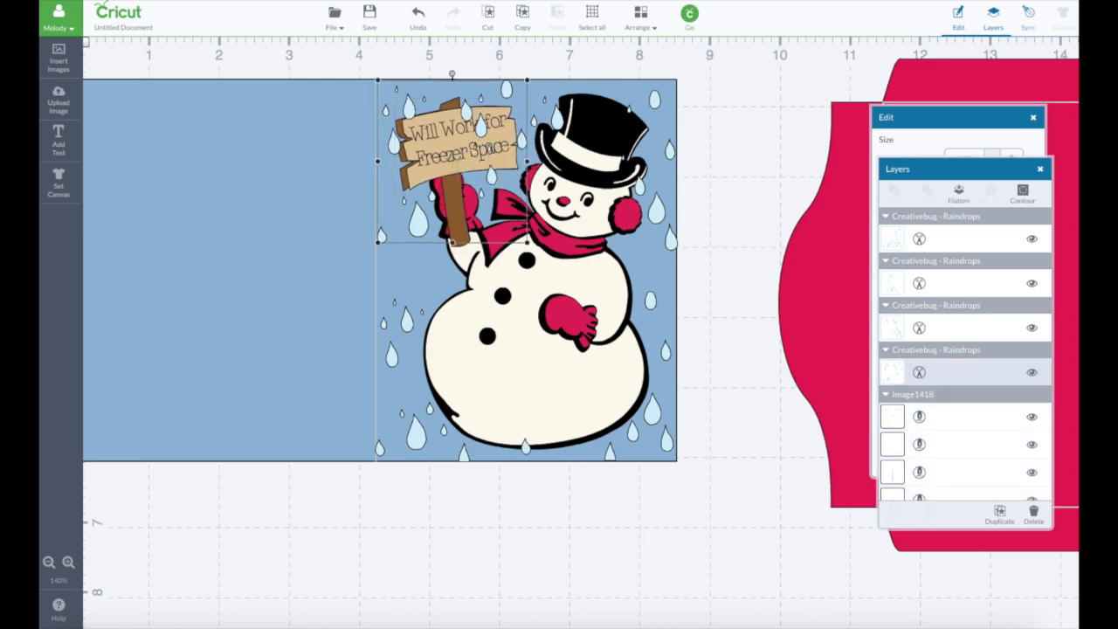
click(1022, 190)
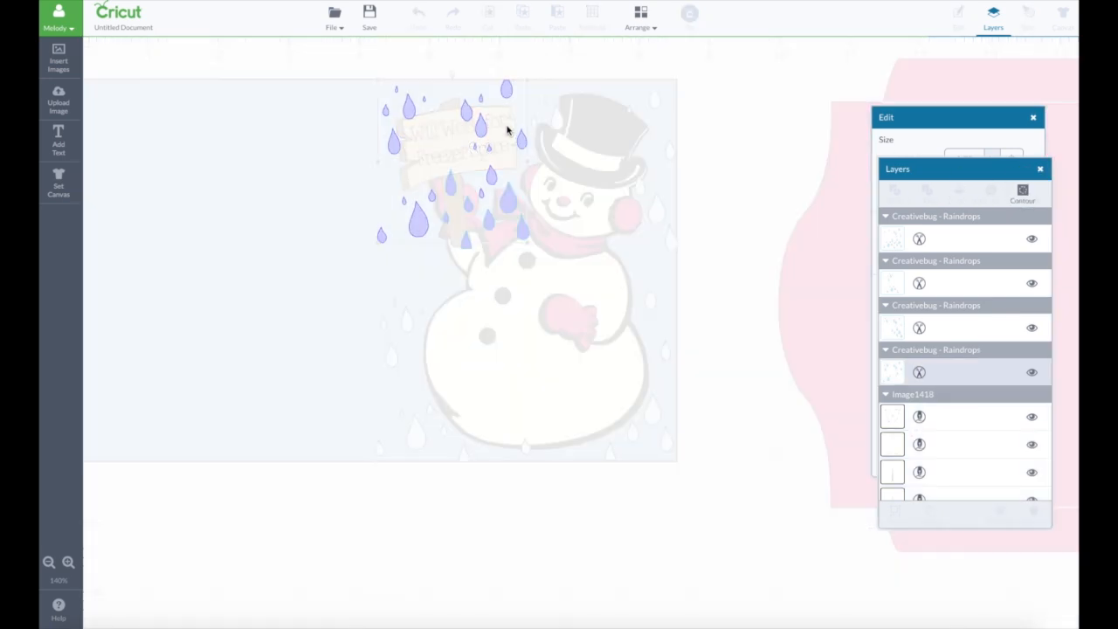
click(491, 153)
click(764, 202)
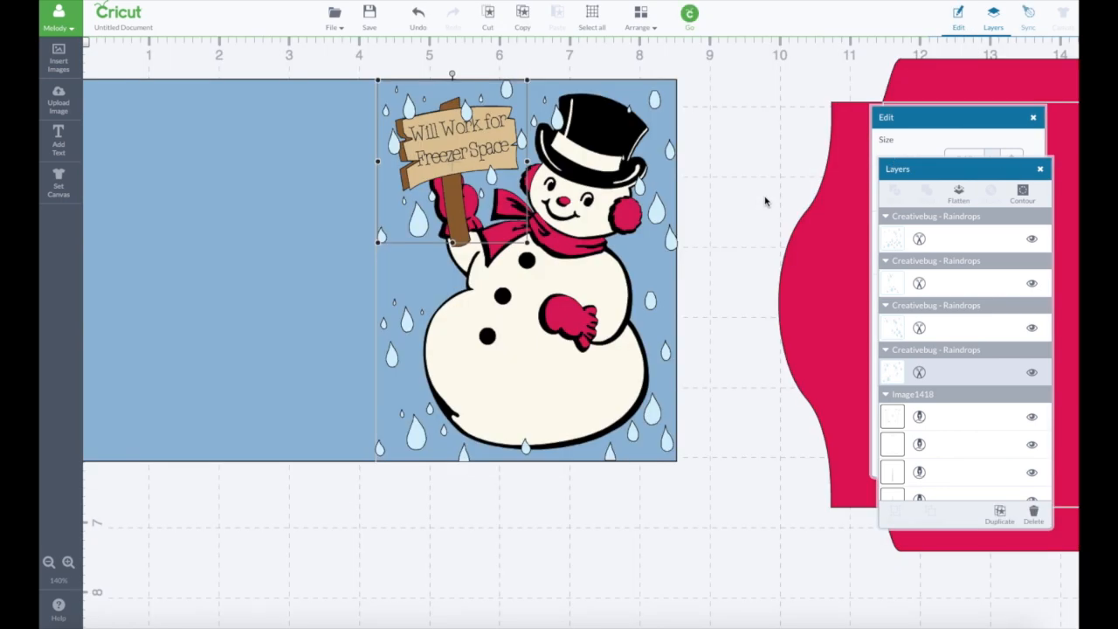
- Shift the upper-right raindrops to the card's top edge and move the snowman and sign off the card, keeping the upper-left raindrops in their corner
mouse_move(590, 162)
mouse_down()
mouse_move(625, 218)
mouse_move(580, 146)
mouse_up()
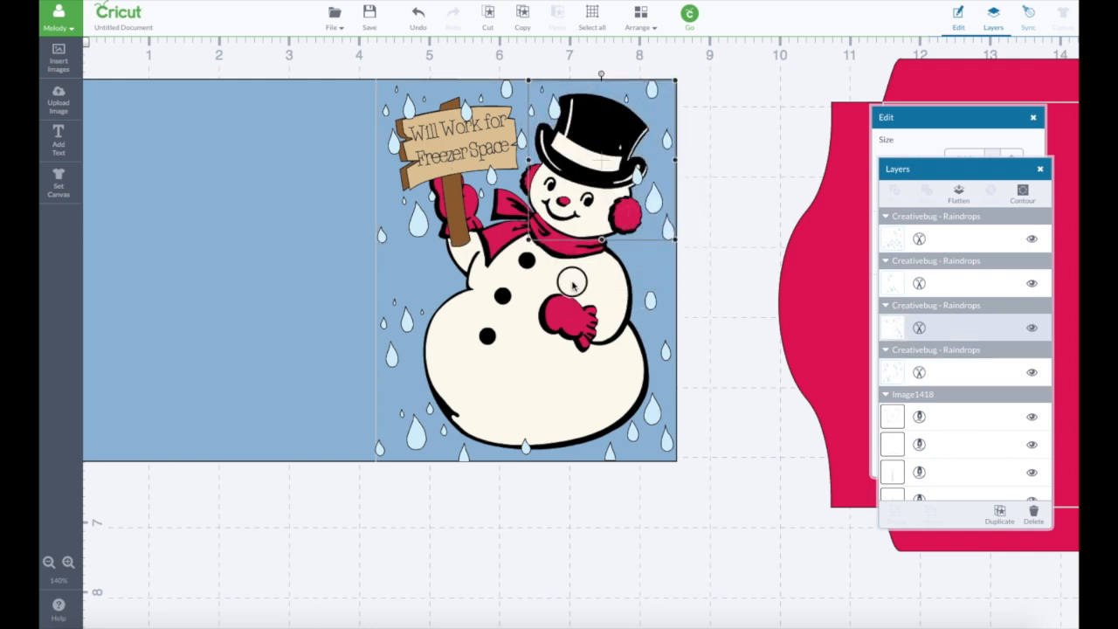
drag(572, 284, 882, 339)
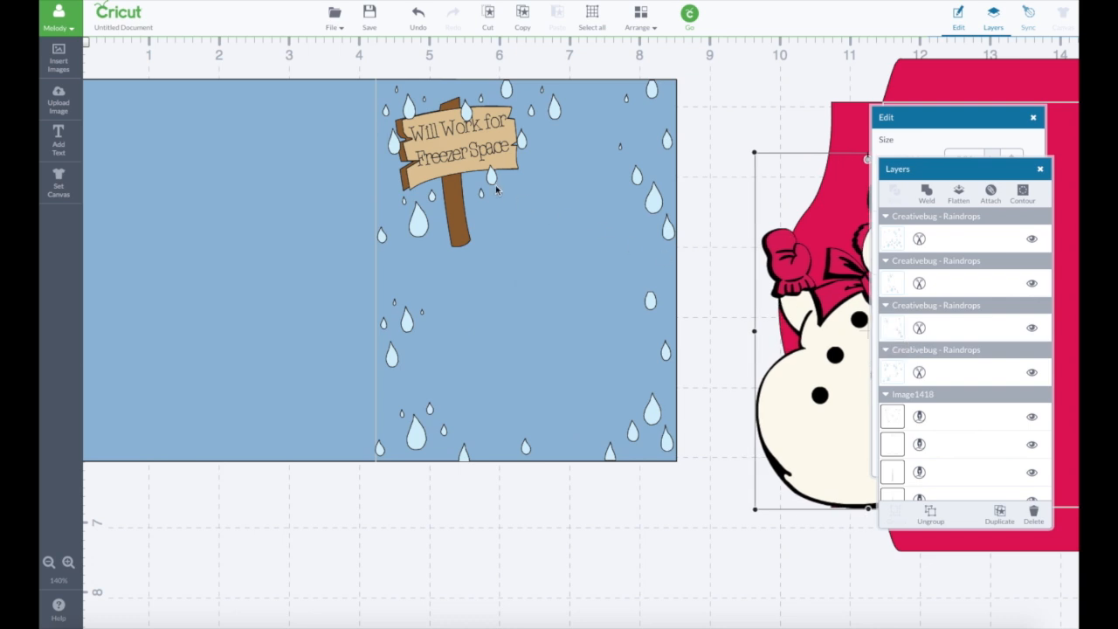
mouse_move(456, 172)
mouse_down()
mouse_move(602, 184)
mouse_move(450, 177)
mouse_move(443, 166)
mouse_move(457, 172)
mouse_up()
click(458, 248)
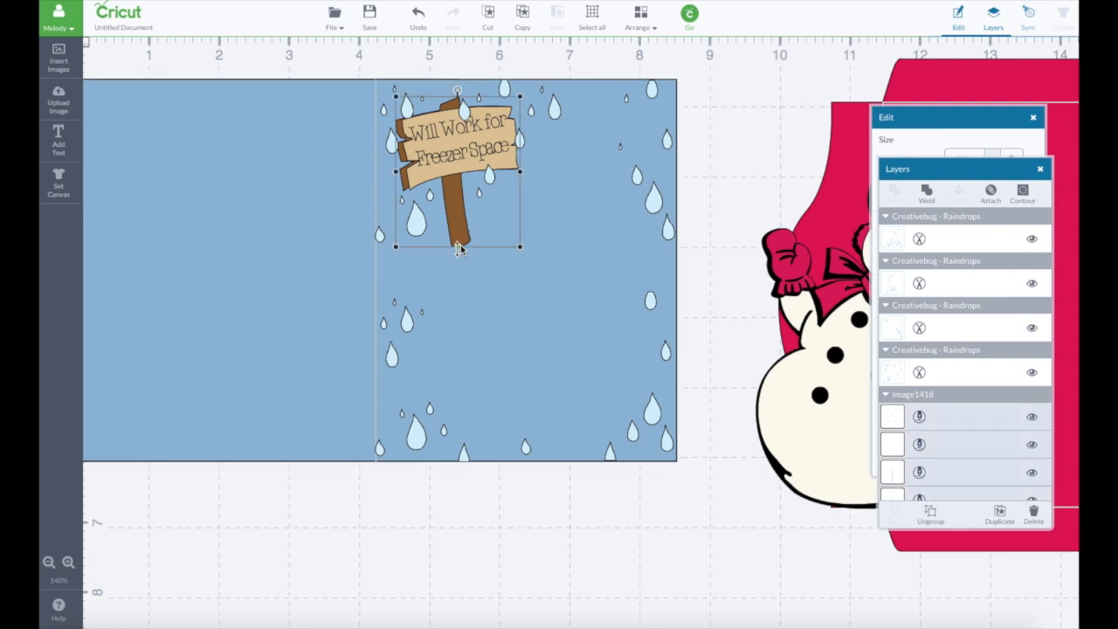
drag(462, 230, 569, 270)
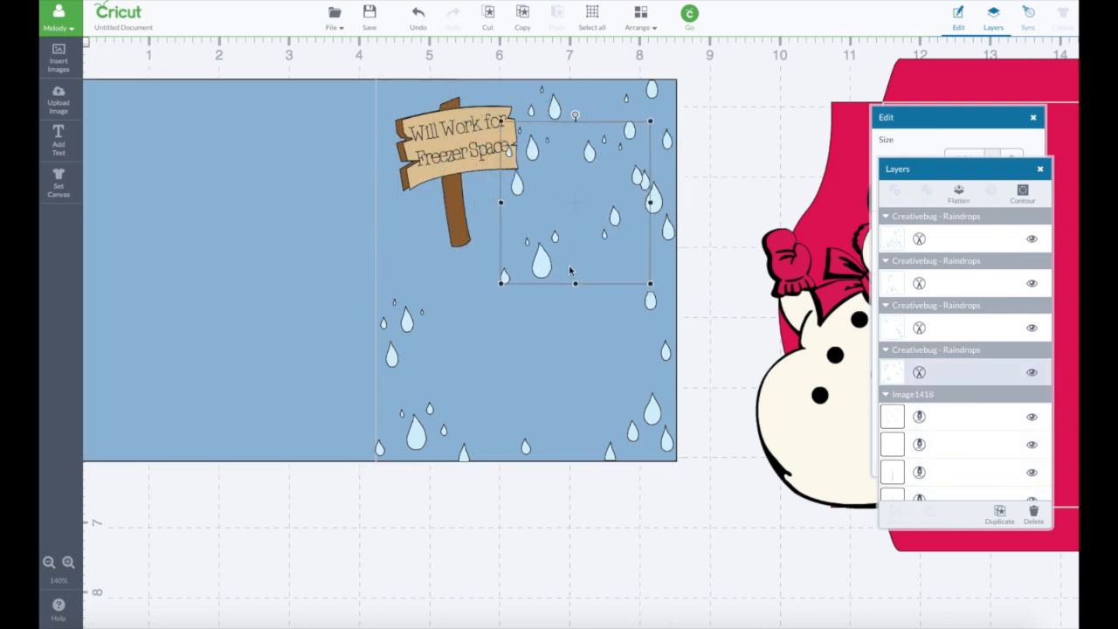
drag(459, 240, 852, 275)
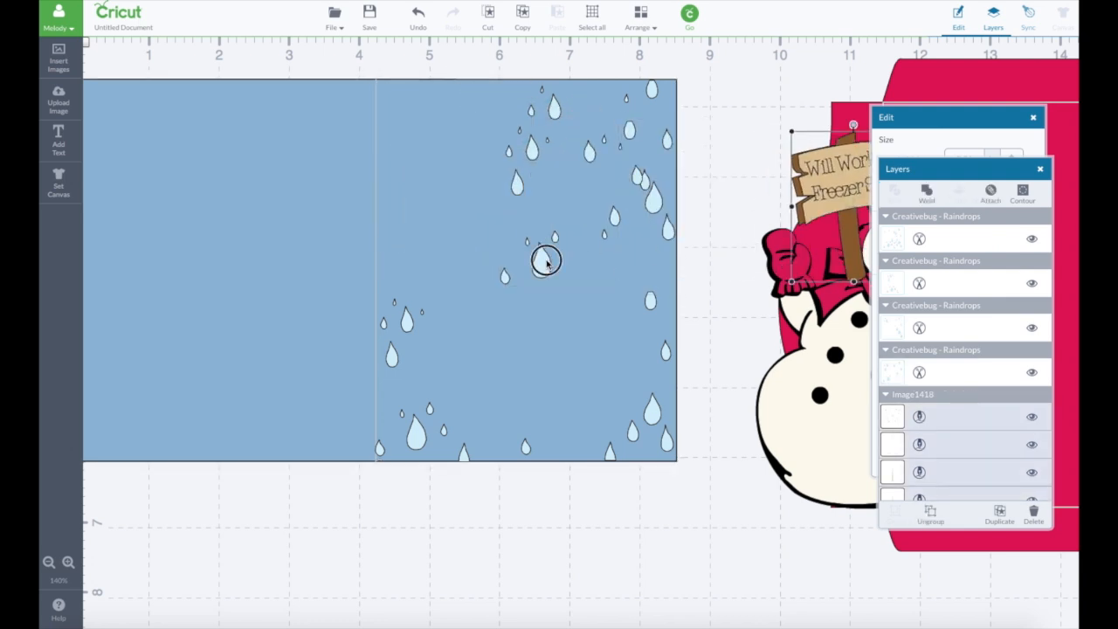
drag(542, 262, 424, 222)
click(705, 215)
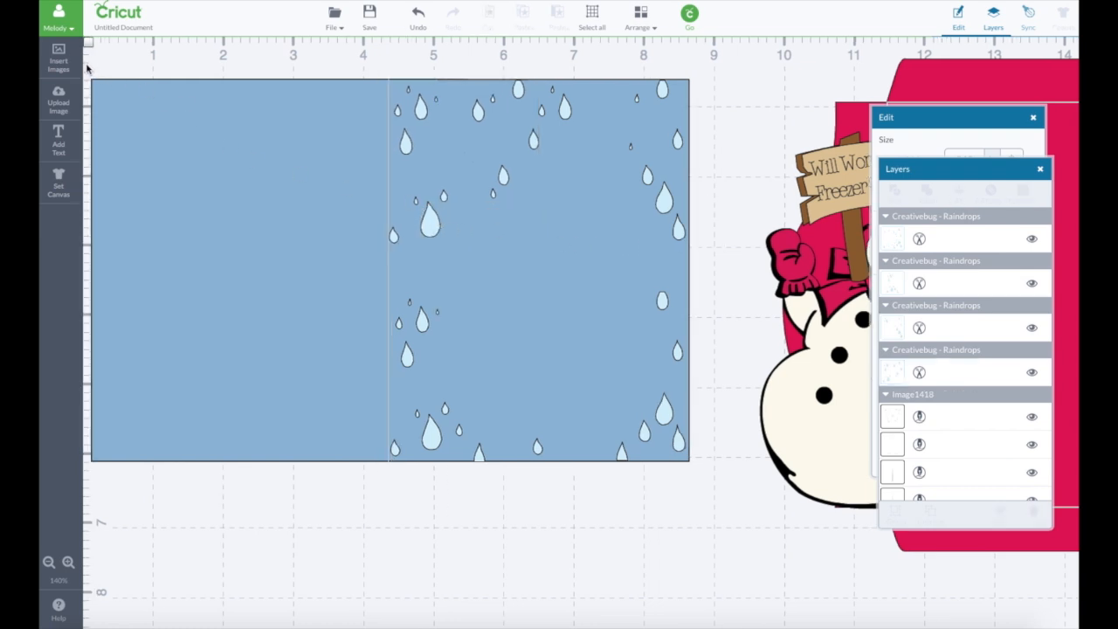
- Try attaching the four raindrop sets to the blue card, and undo the last change to the raindrops
drag(87, 68, 712, 487)
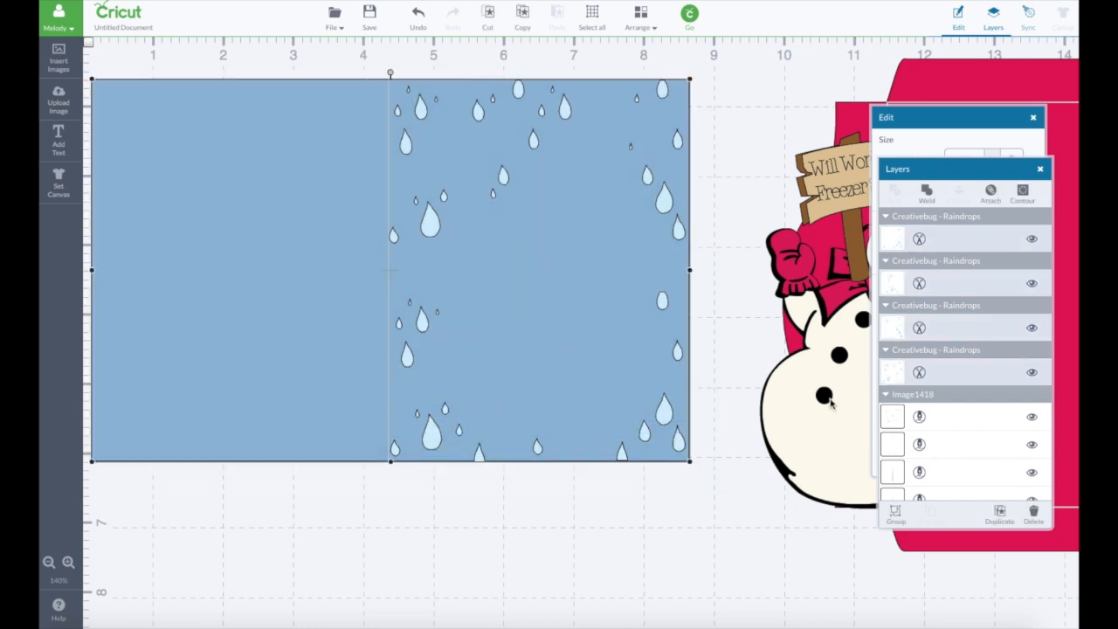
click(989, 193)
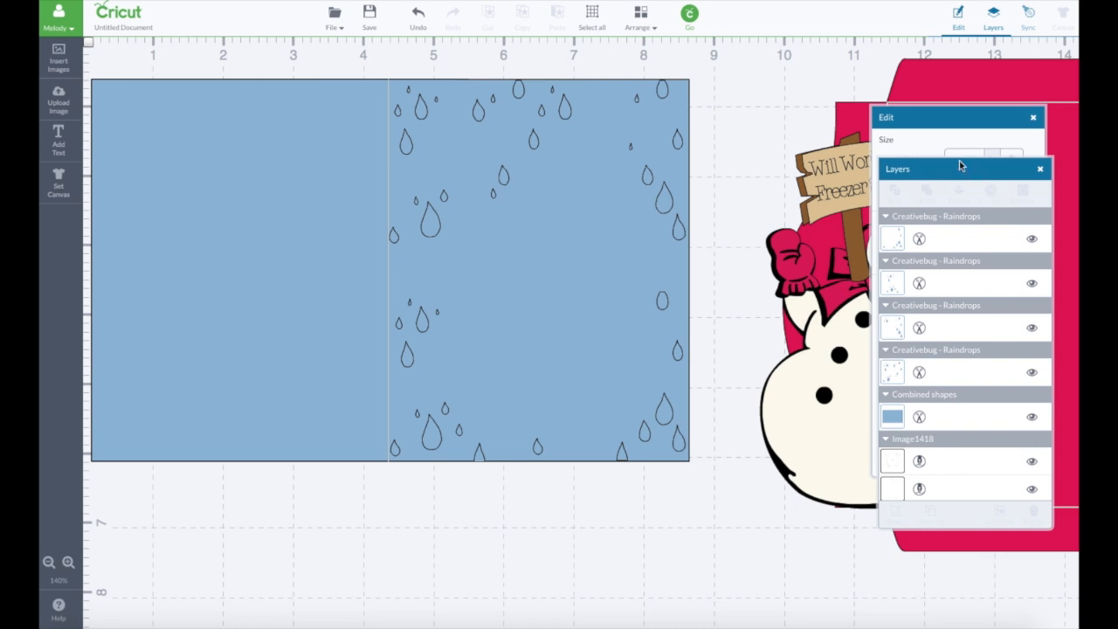
click(417, 16)
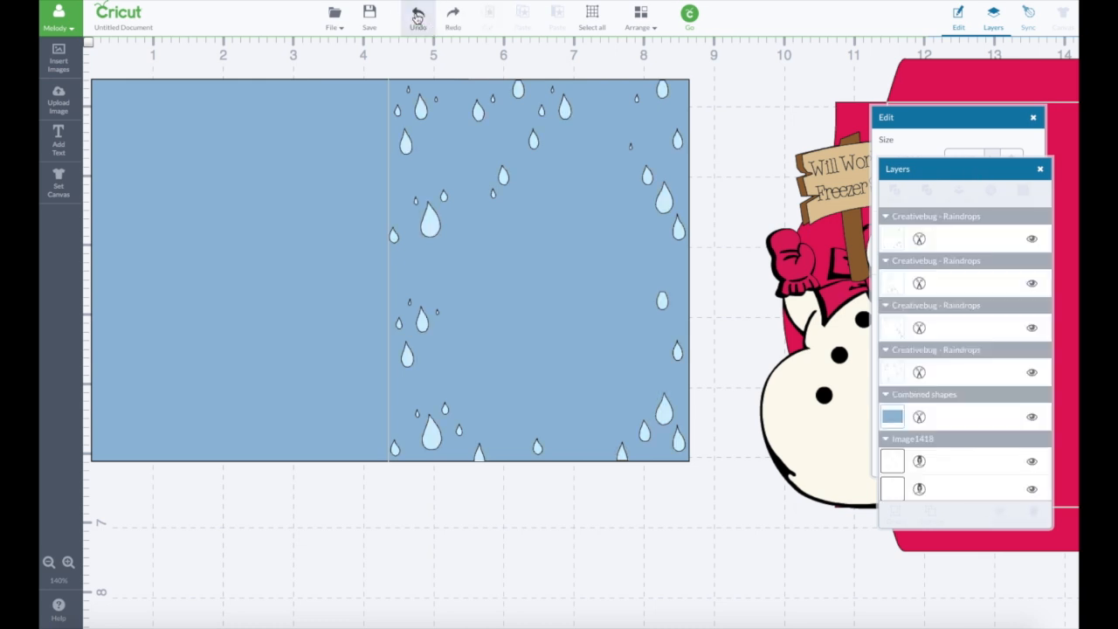
- Change the upper-left and upper-right raindrop sets from cut lines to Write lines
click(564, 107)
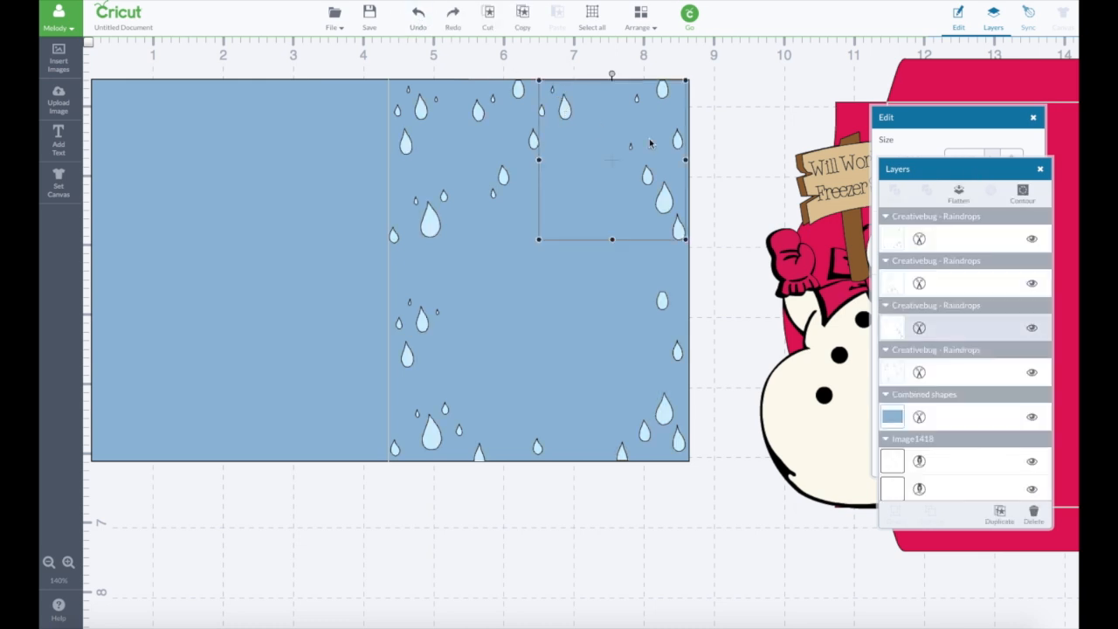
scroll(919, 337, down, 2)
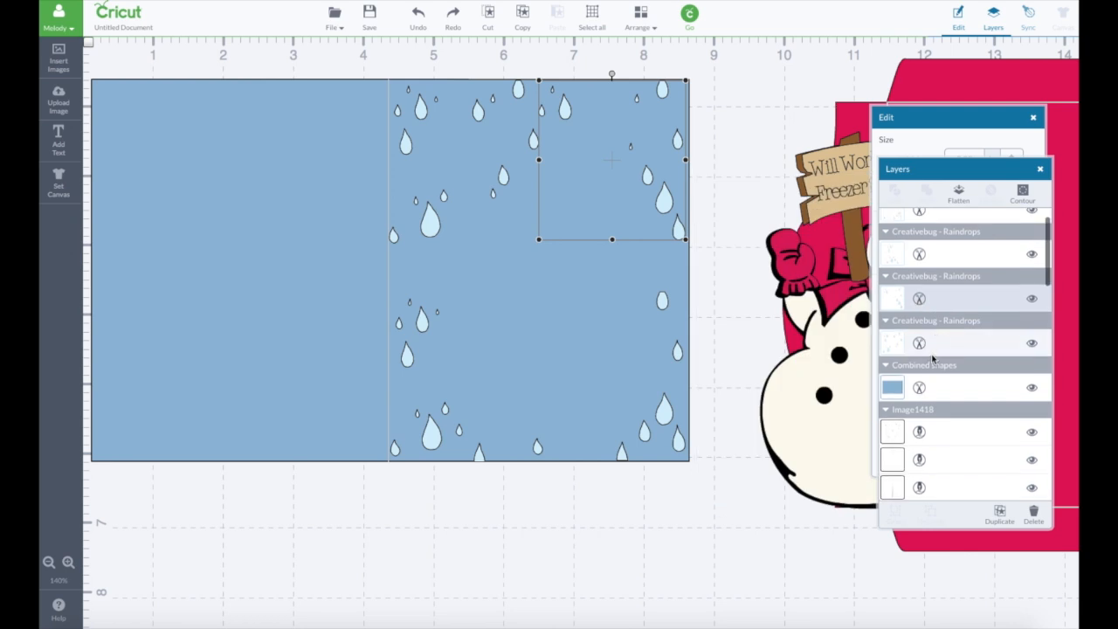
click(919, 340)
scroll(921, 349, down, 1)
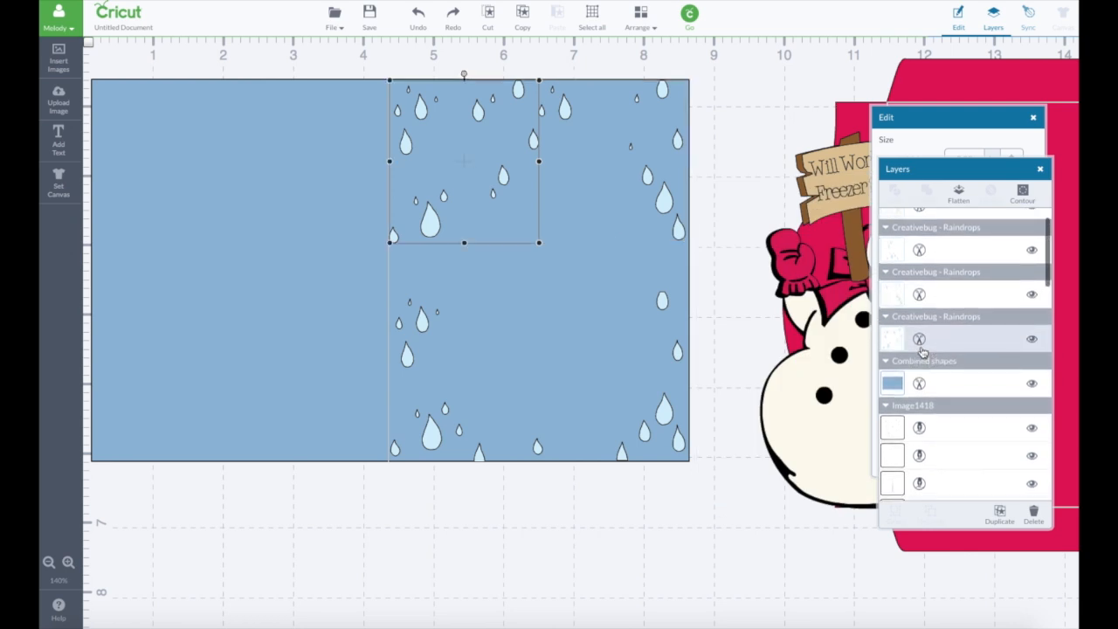
click(894, 346)
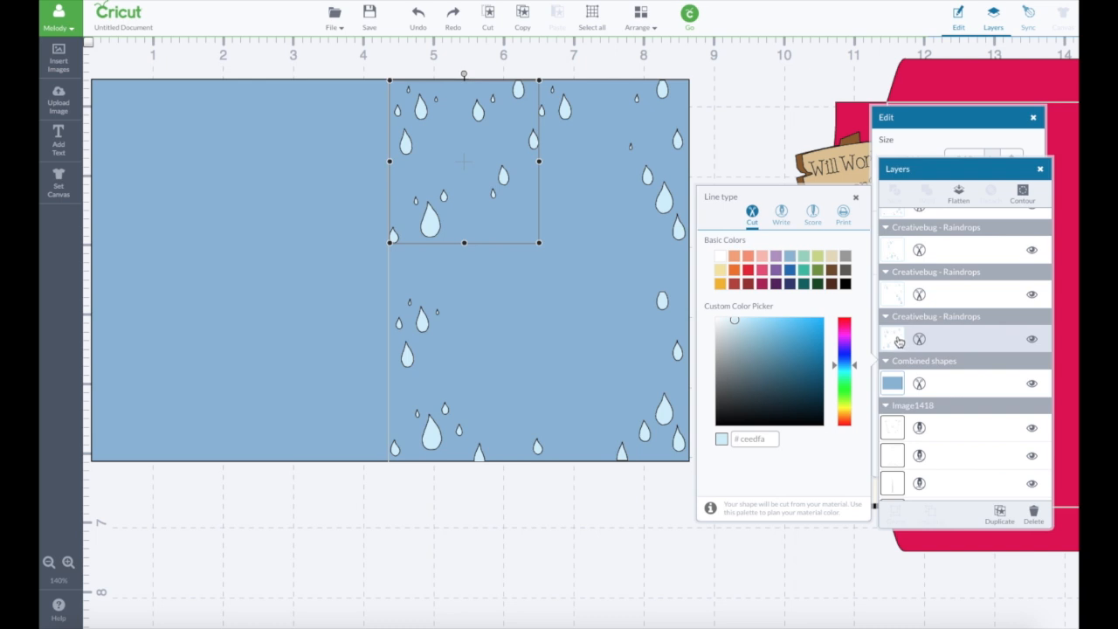
click(782, 224)
click(891, 293)
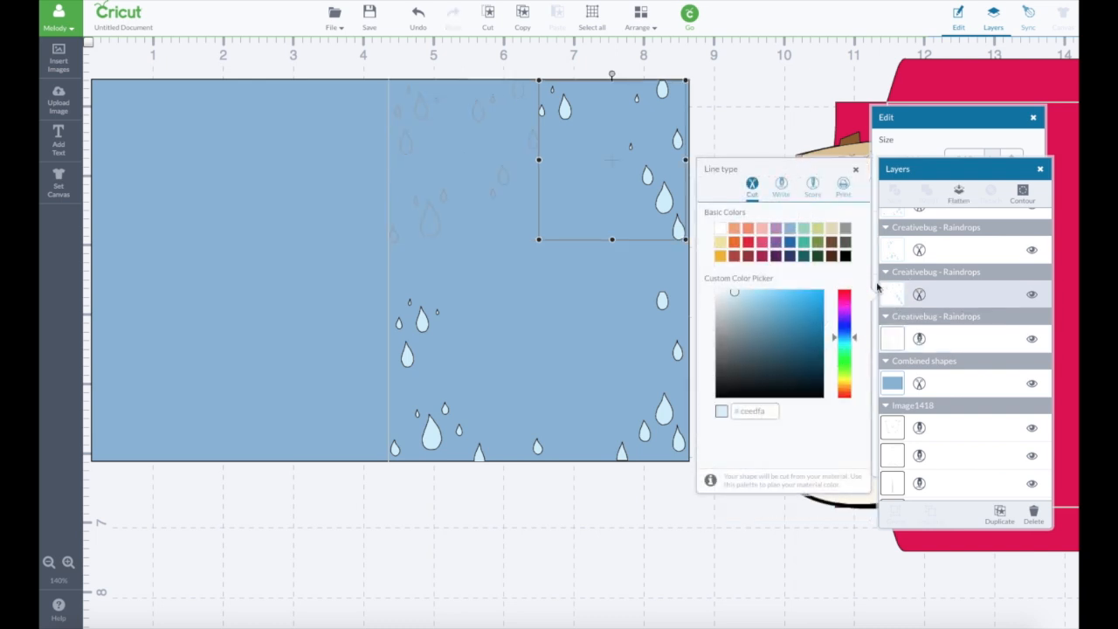
click(782, 185)
- Change the lower-left and lower-right raindrop sets to the Write line type
click(897, 256)
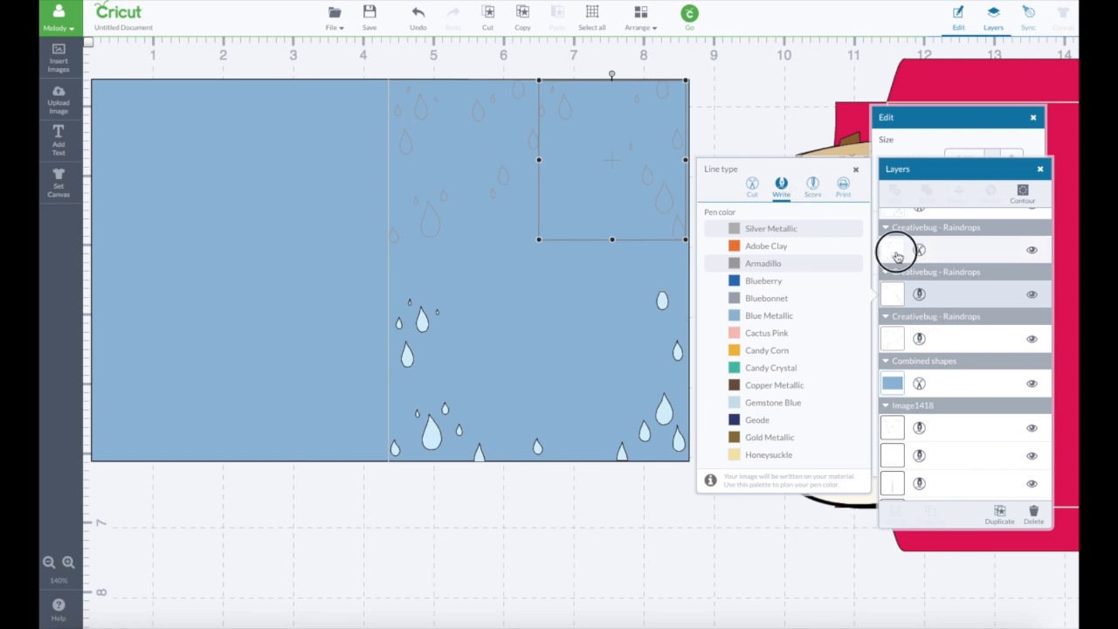
click(782, 185)
click(908, 224)
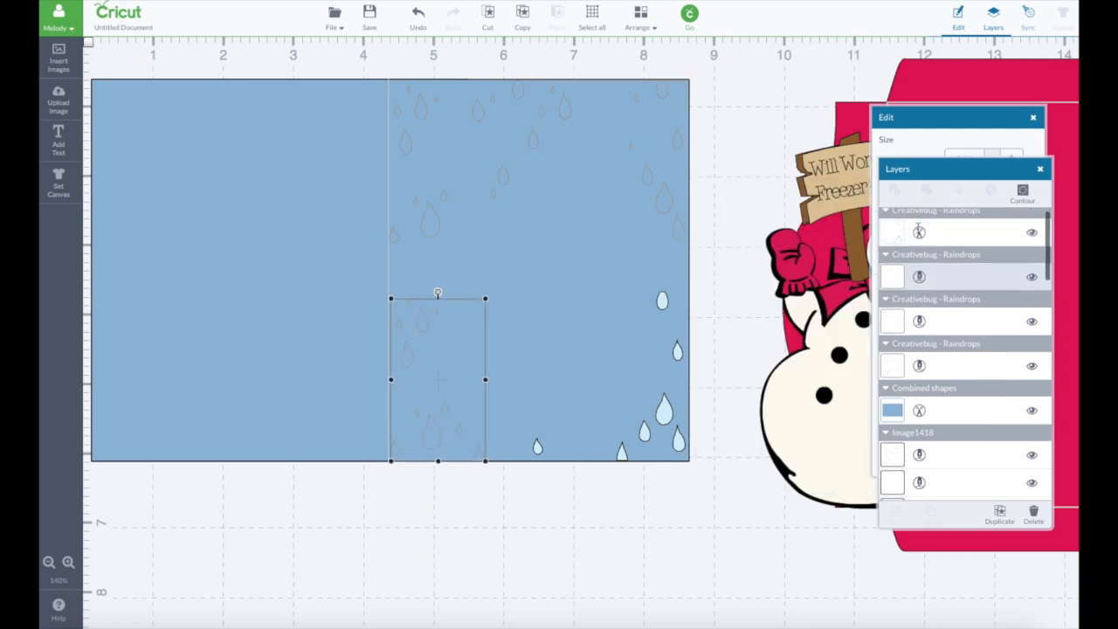
click(912, 236)
click(781, 186)
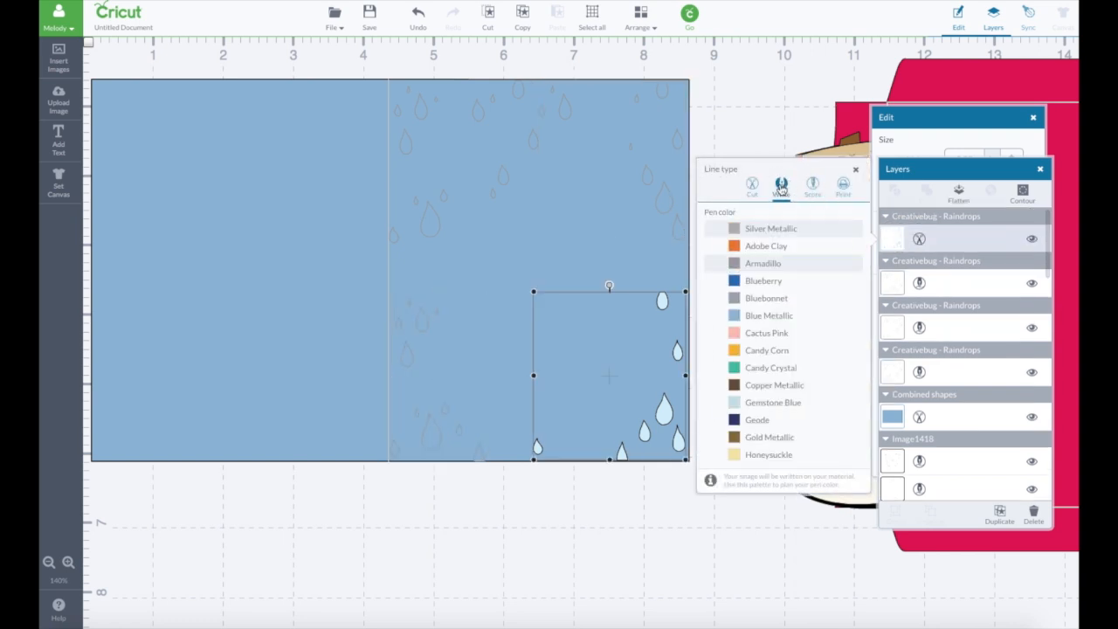
- Set the pen color of the four raindrop sets to Blue Metallic
click(884, 288)
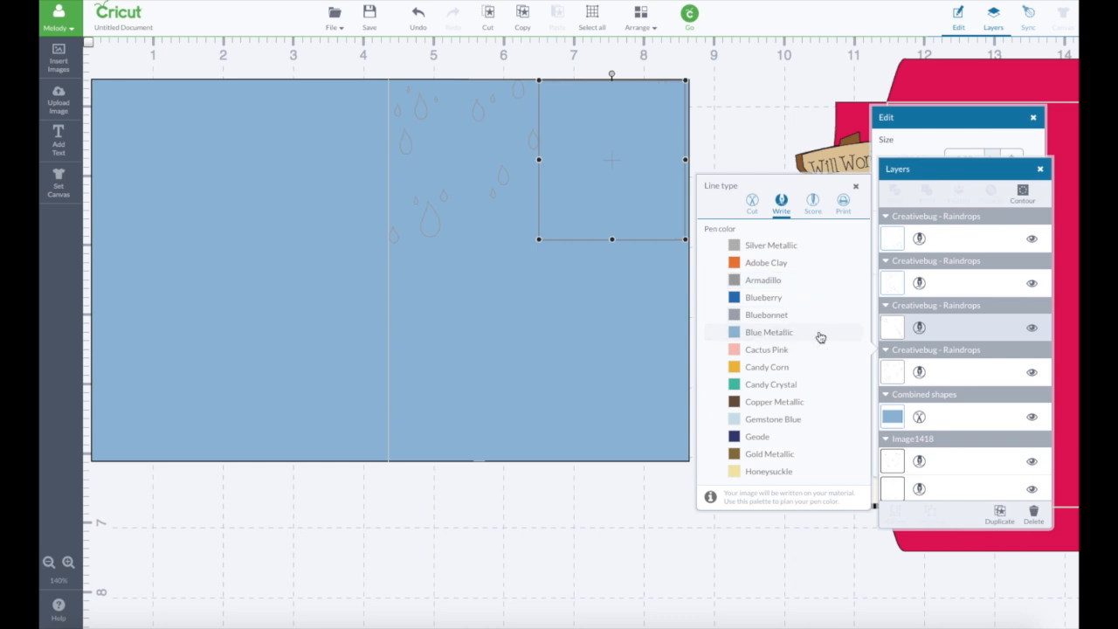
click(910, 367)
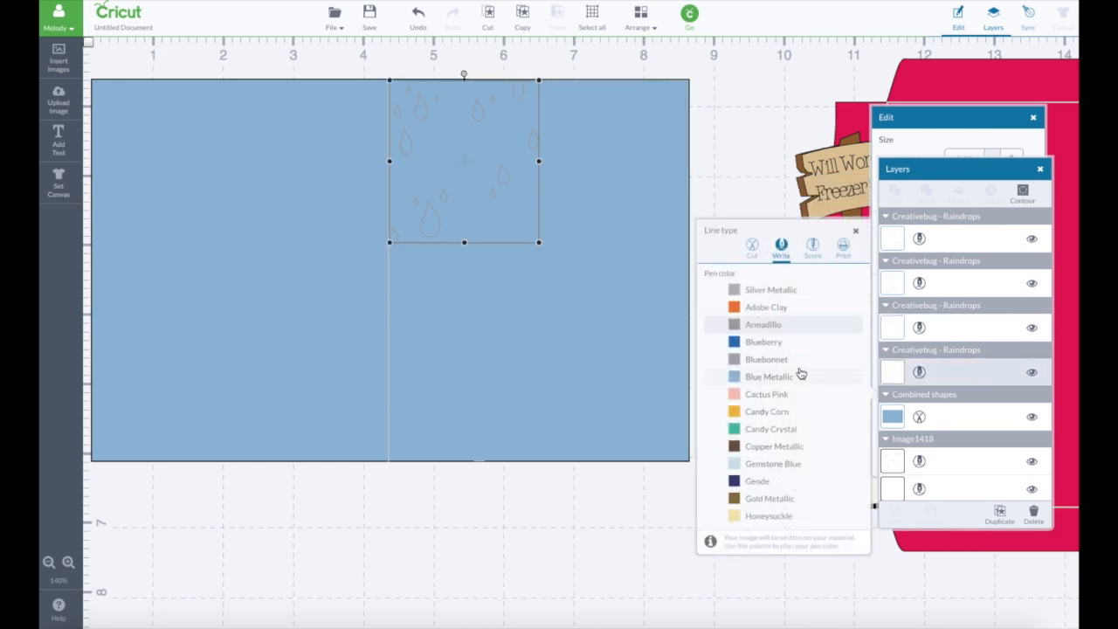
click(790, 377)
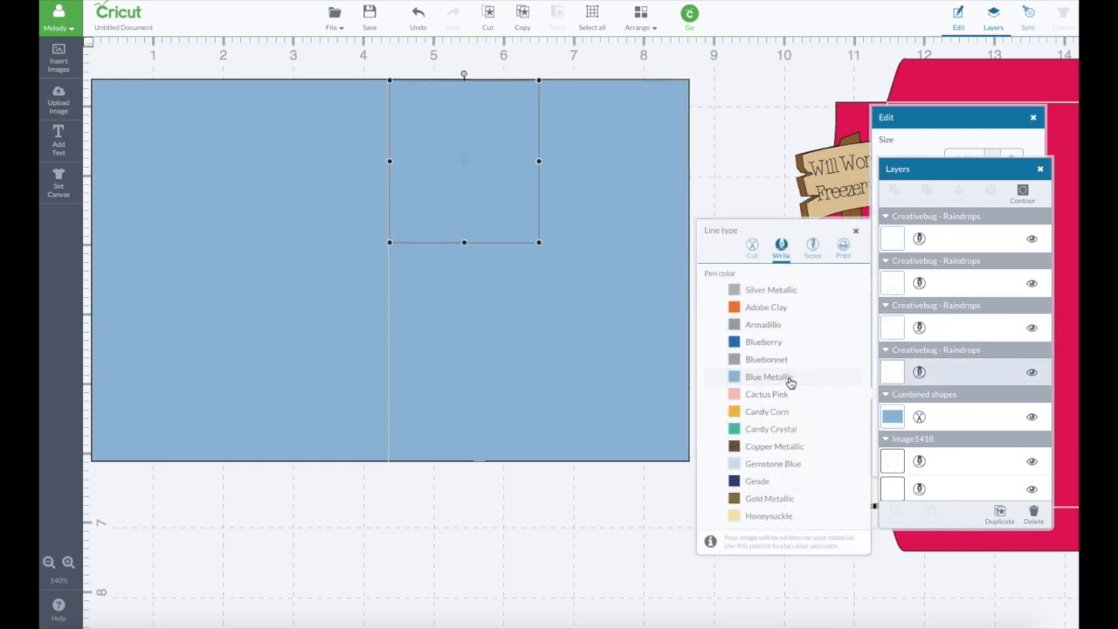
- Lighten the card's fill to pale blue #d1e2f0 so the raindrop lines stand out
click(677, 267)
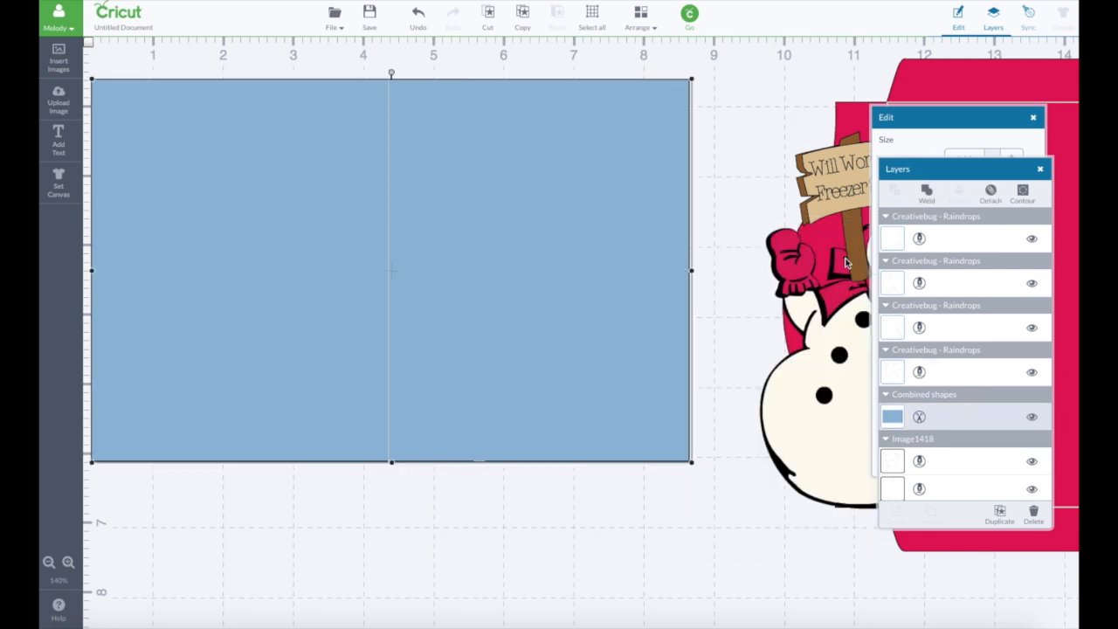
click(892, 417)
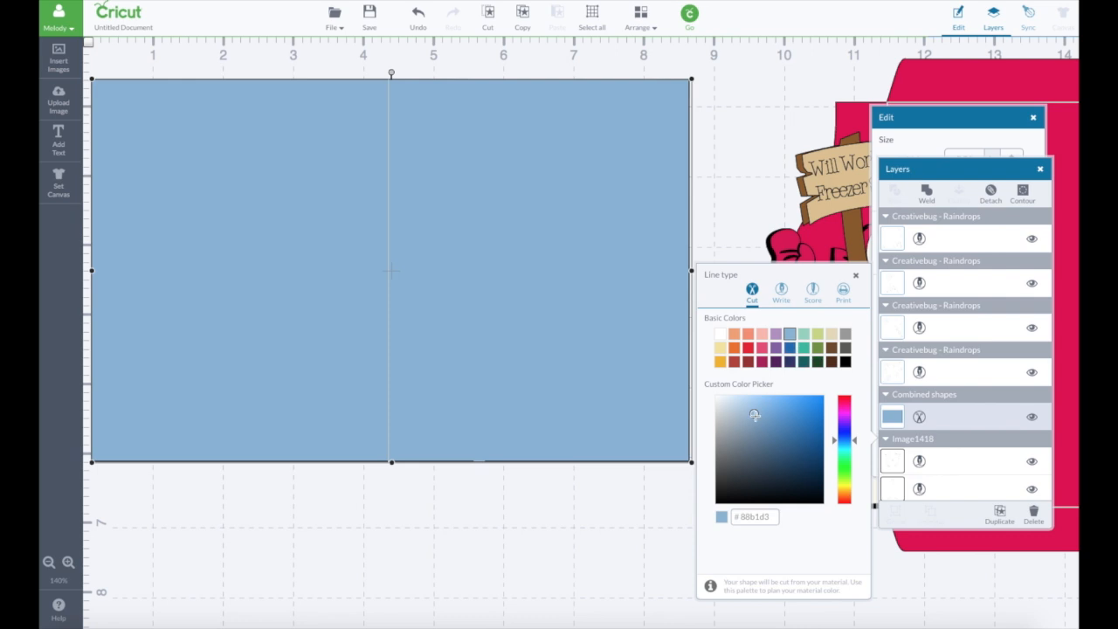
drag(754, 415, 729, 401)
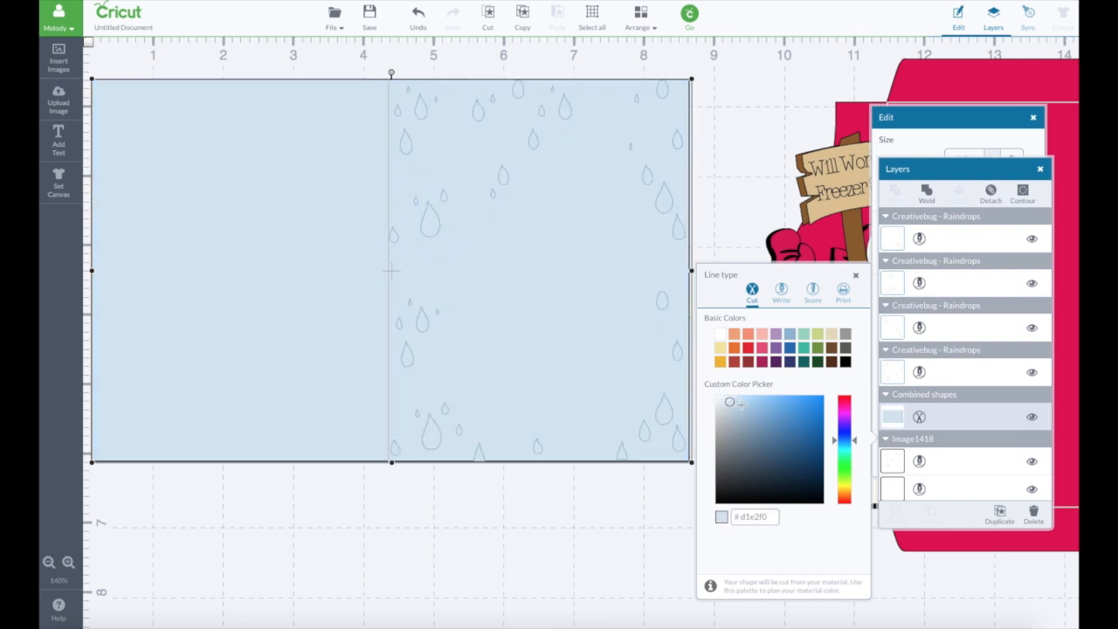
click(756, 171)
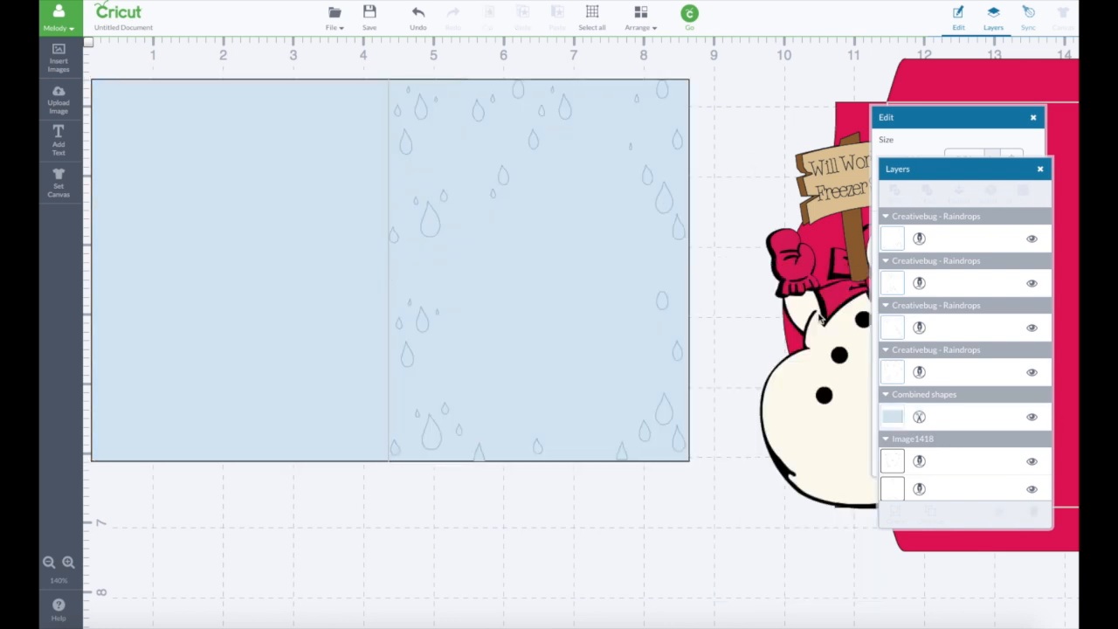
- Move the snowman back onto the card front and bring it in front of the card and raindrops
drag(836, 372, 519, 315)
click(636, 24)
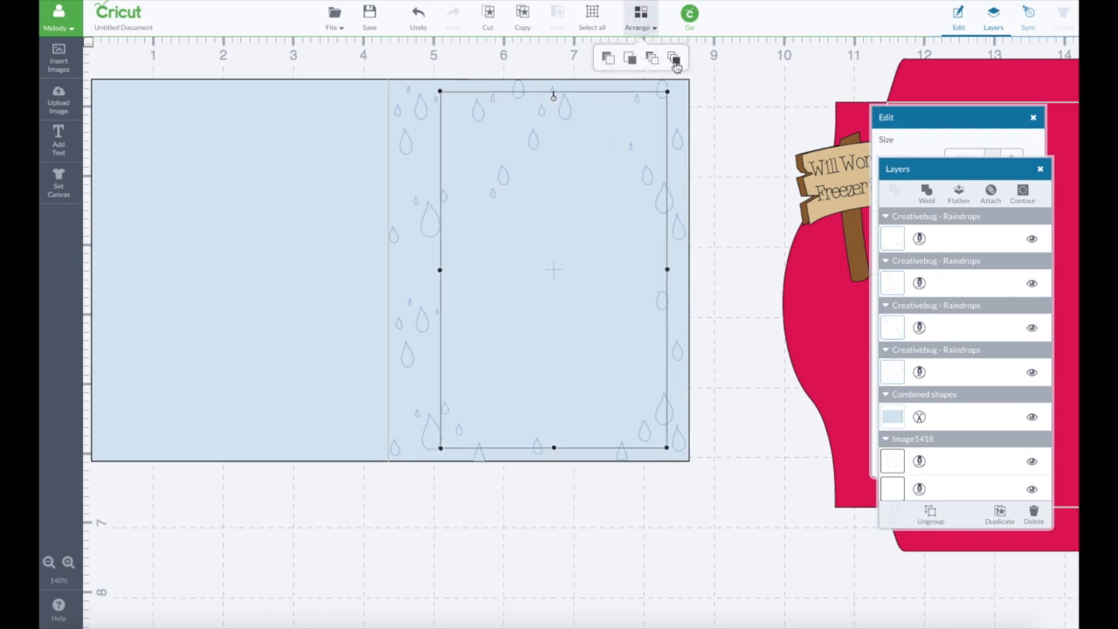
click(673, 56)
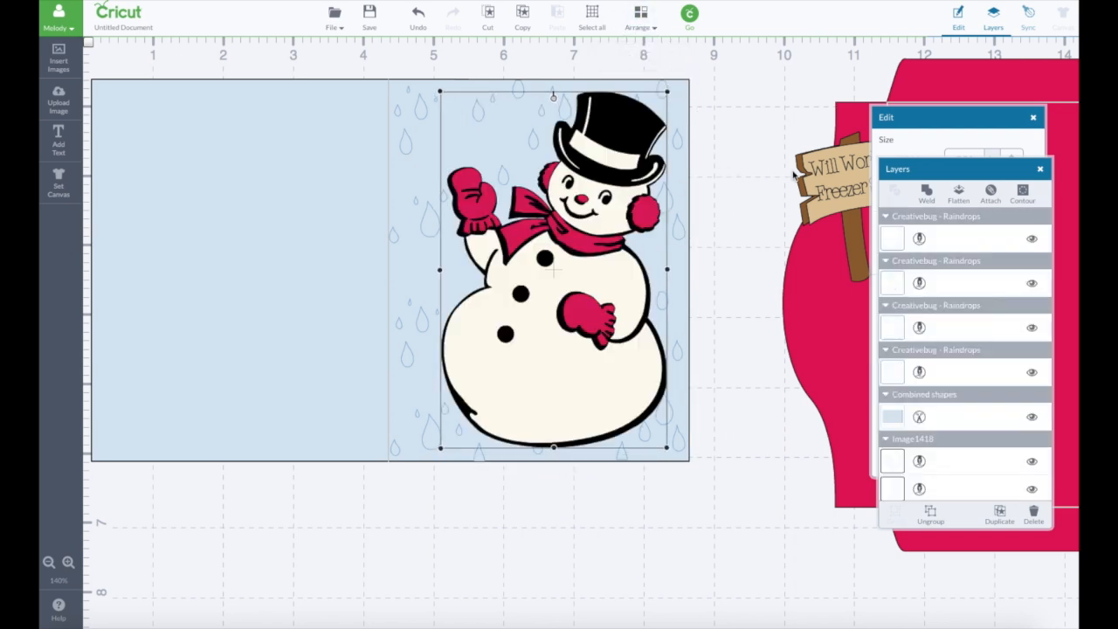
- Move the "Will Work for Freezer Space" sign to the snowman's raised mitten and bring it to the front
drag(825, 180, 403, 135)
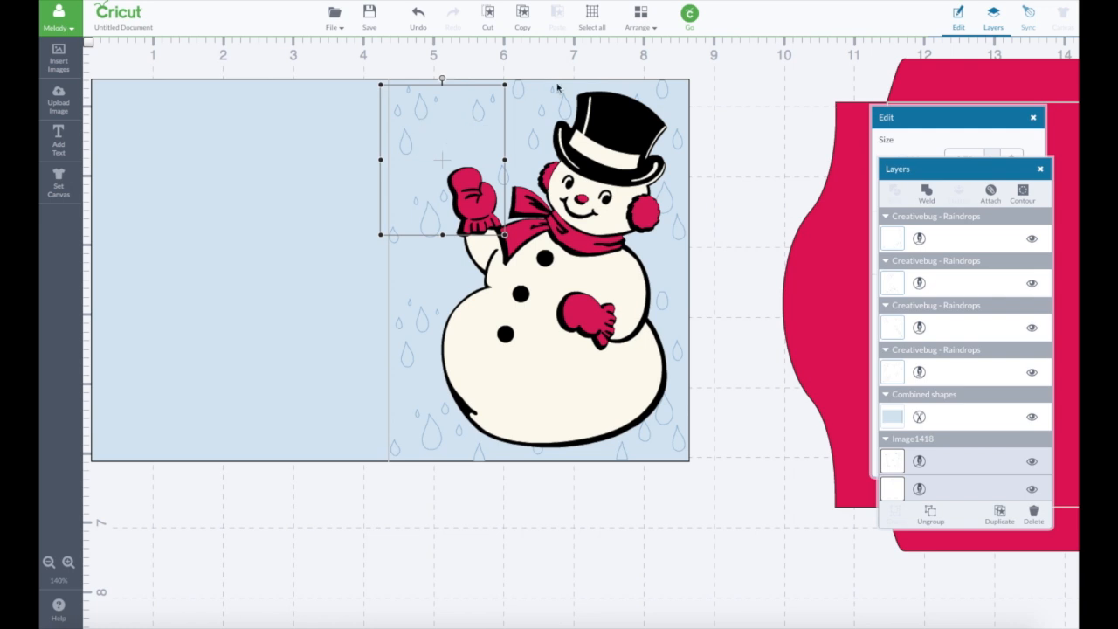
click(639, 18)
click(674, 58)
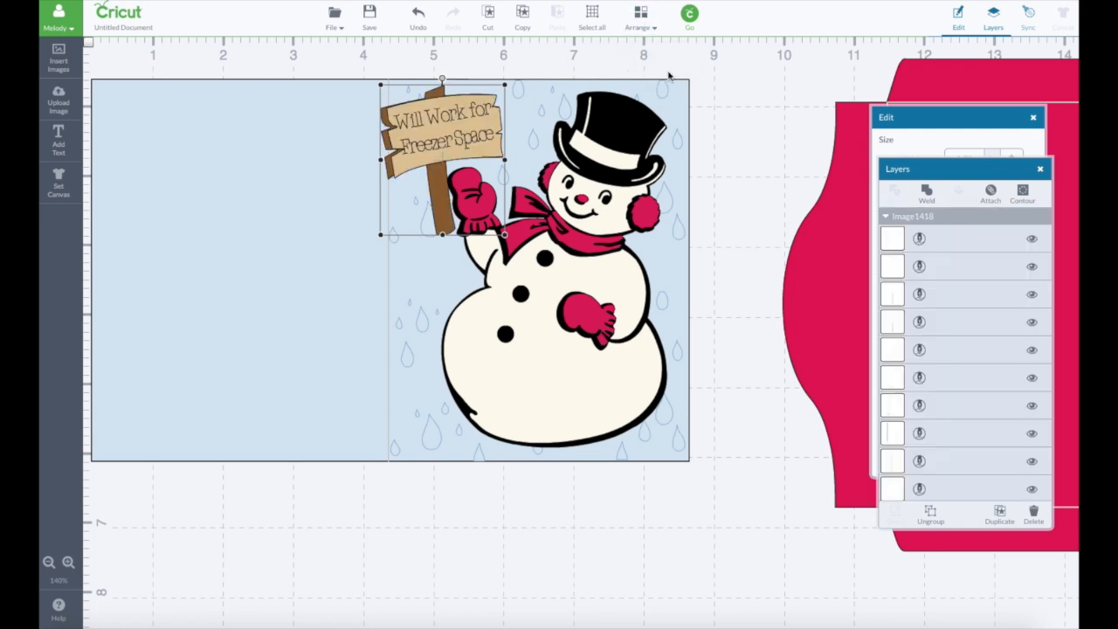
drag(447, 150, 477, 148)
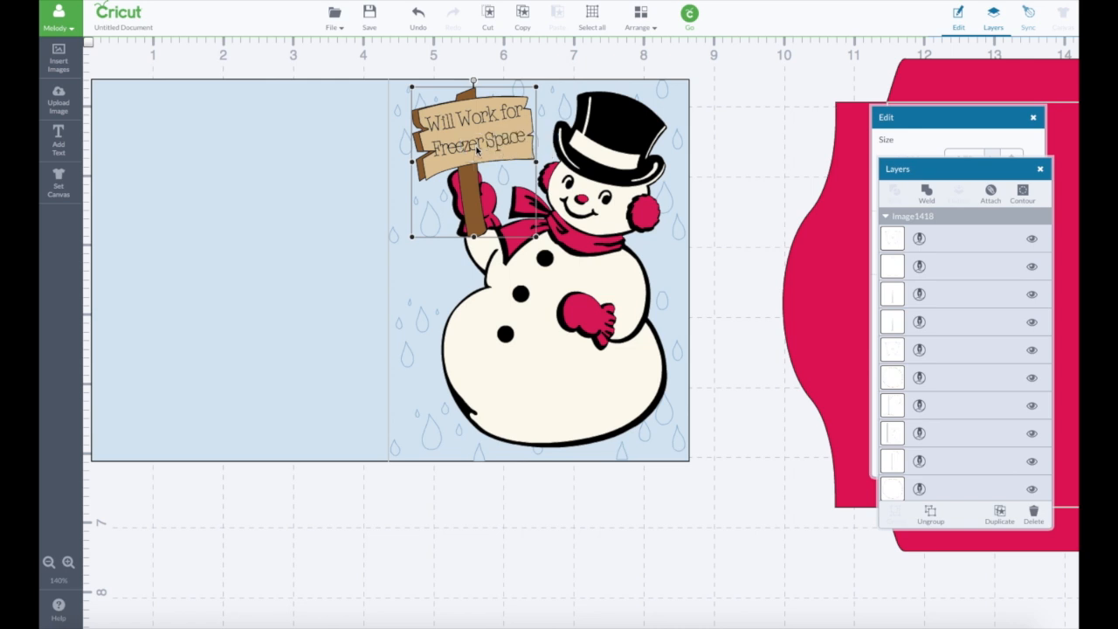
- Move the red envelope to about X 9.52 in, Y 0.01 in, beside the card
click(943, 168)
drag(942, 123, 865, 350)
drag(993, 242, 965, 242)
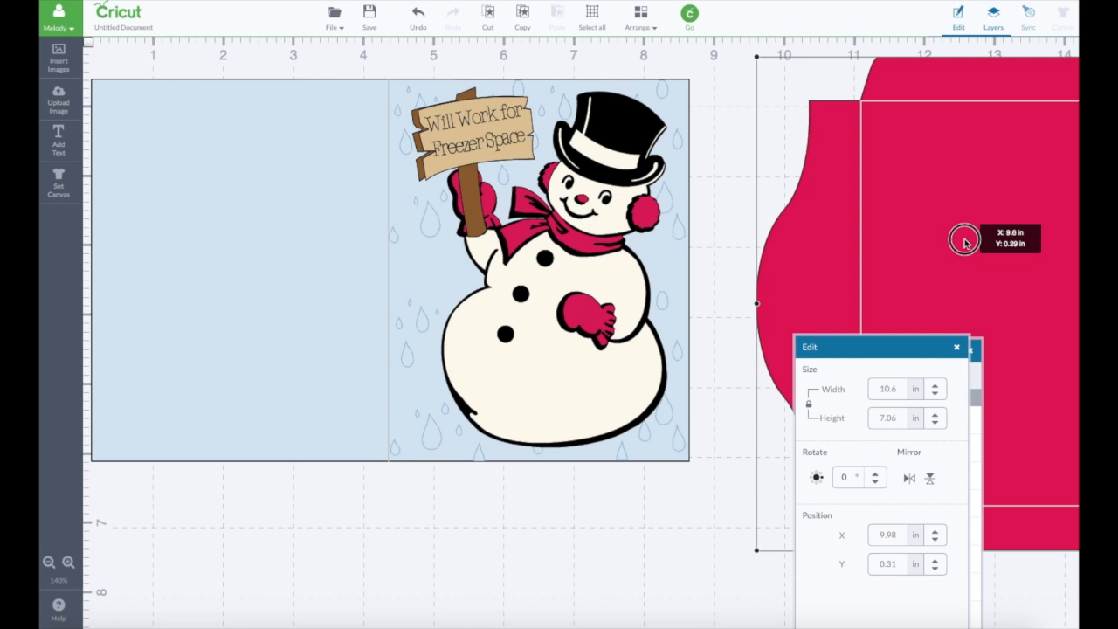
mouse_move(964, 242)
mouse_down()
mouse_move(939, 217)
mouse_move(958, 225)
mouse_up()
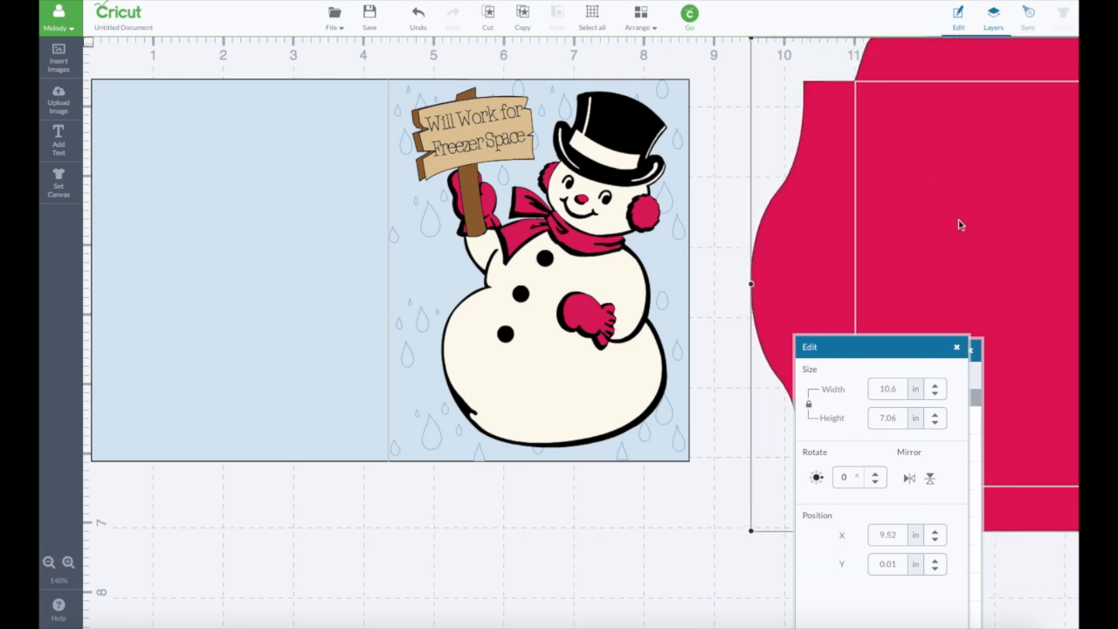
- Select the snowman and review the project's layer list, keeping the floating windows clear of the card
click(646, 222)
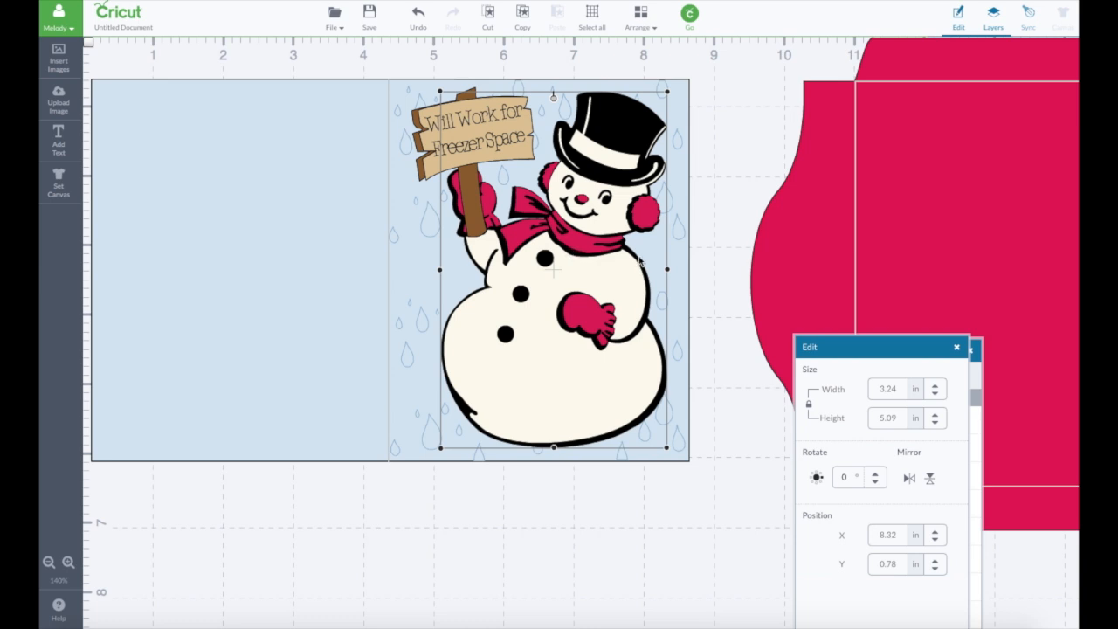
drag(903, 341, 860, 205)
drag(943, 340, 965, 203)
scroll(918, 385, down, 10)
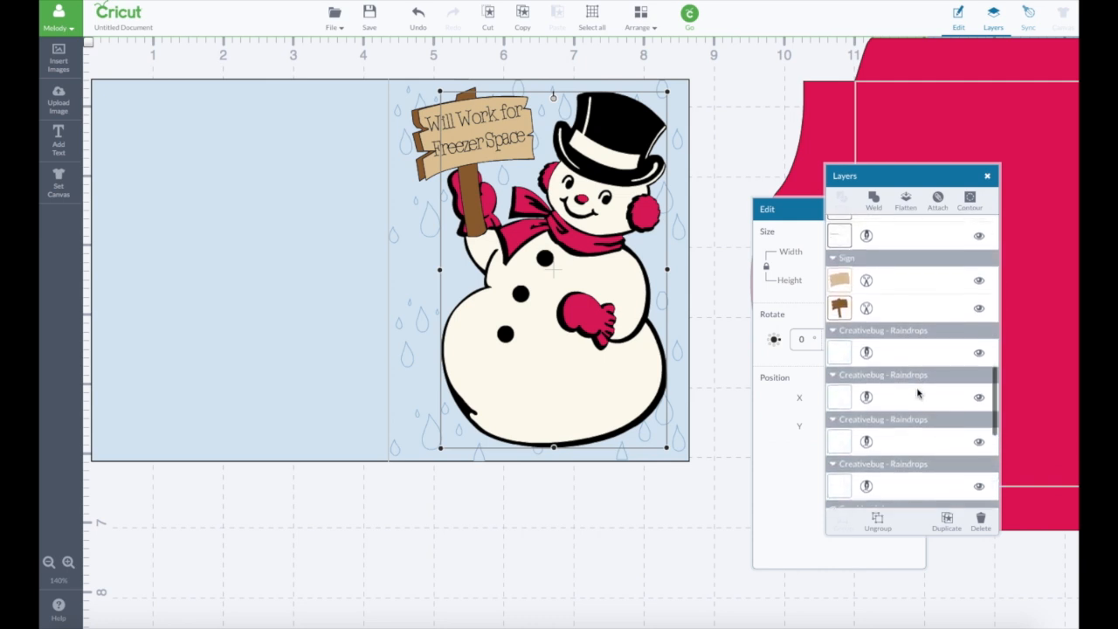
scroll(919, 393, down, 10)
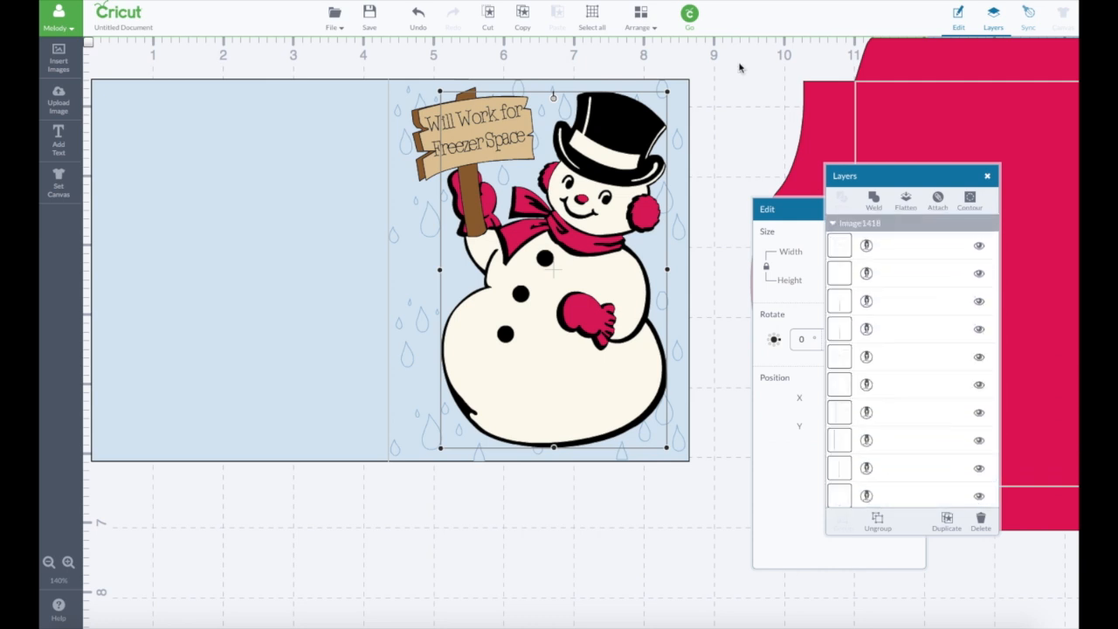